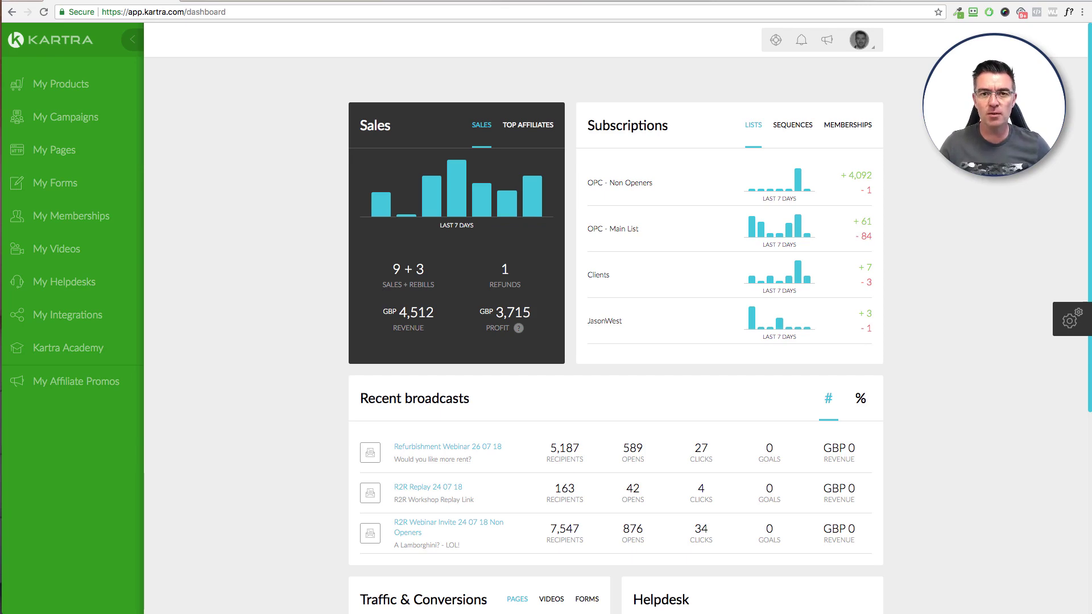
Open the Custom domains page from the account menu, showing the three connected domains
left_click(874, 52)
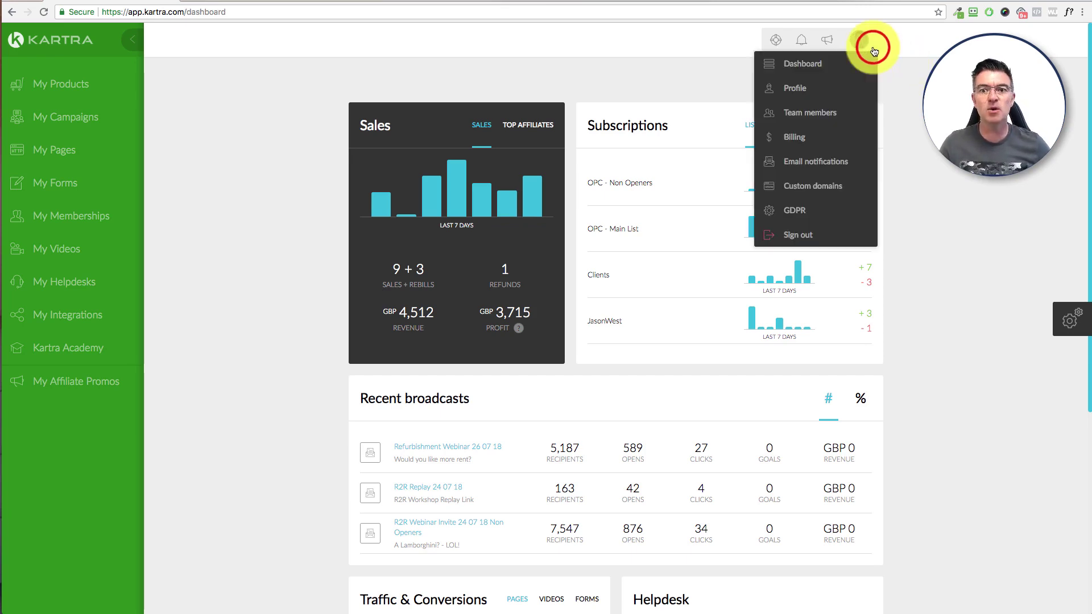
left_click(806, 190)
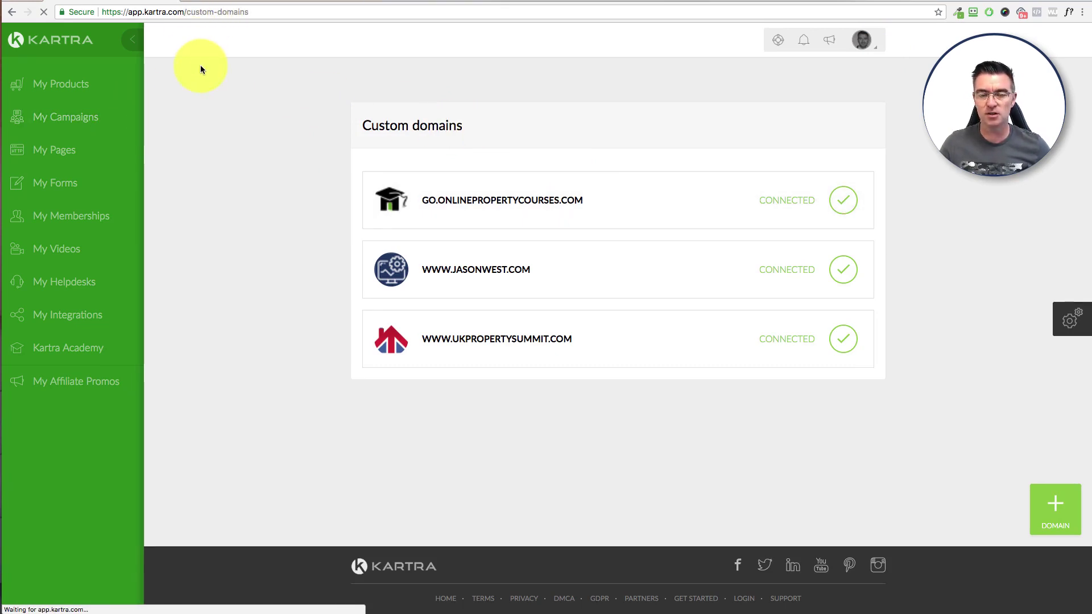
mouse_move(470, 185)
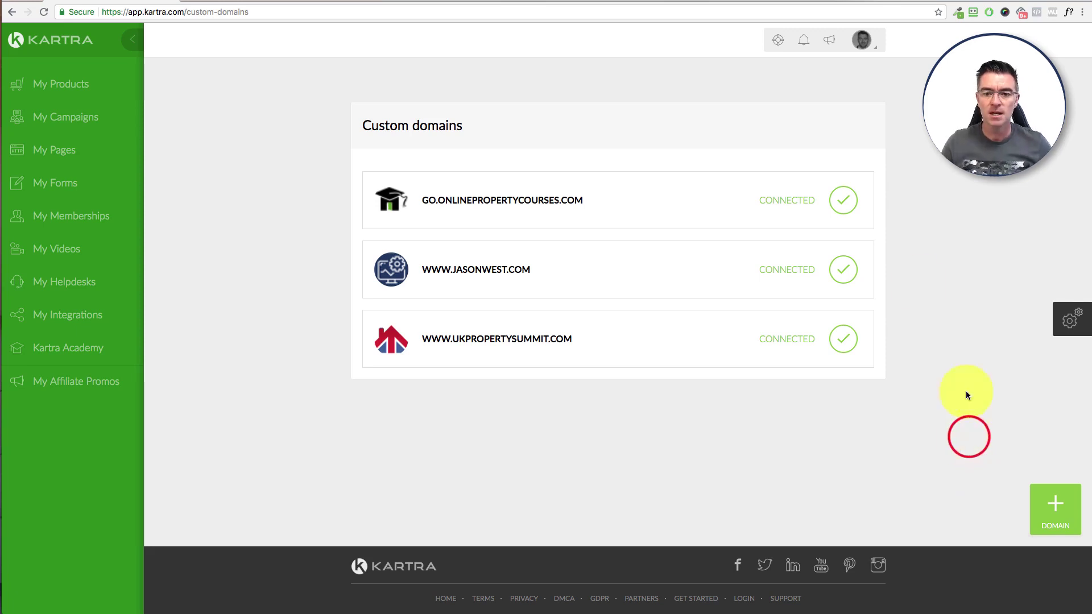
mouse_move(365, 273)
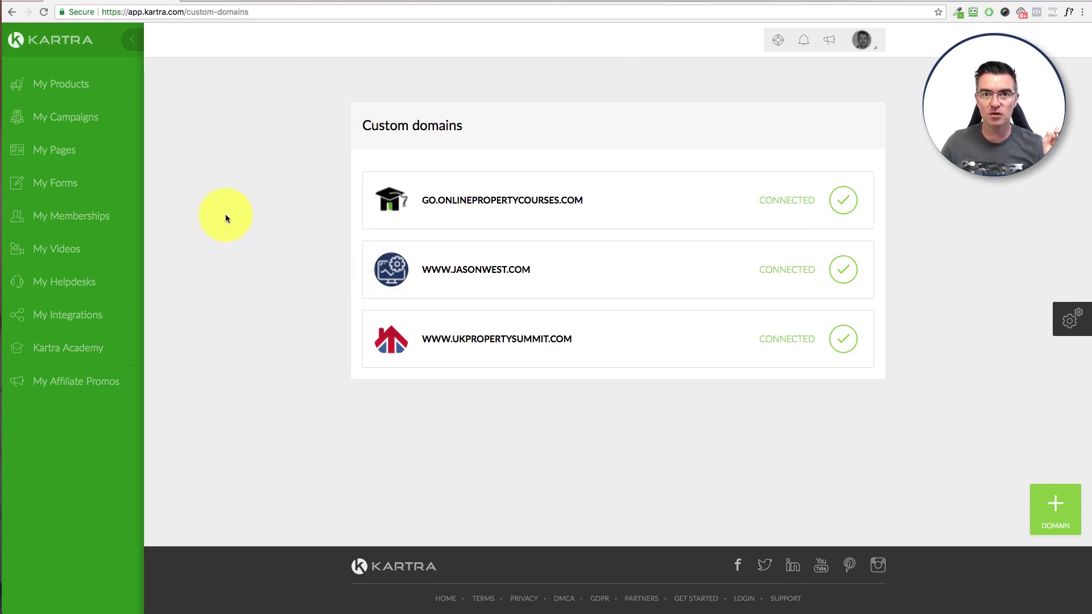
Filter My Pages to the personal-site category and open the Homepage page's Edit dialog
left_click(58, 150)
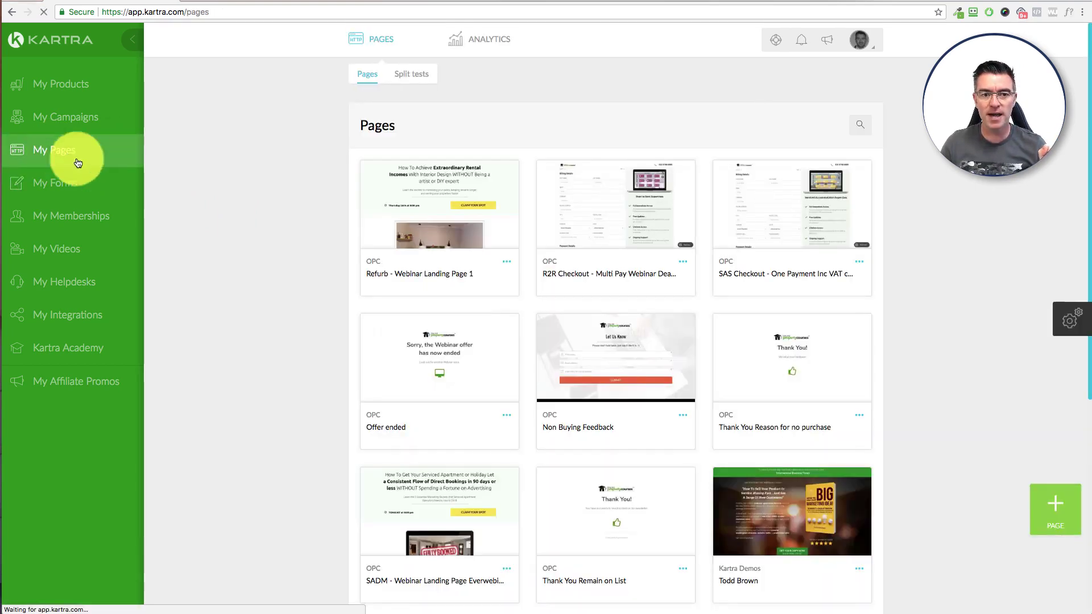
left_click(207, 182)
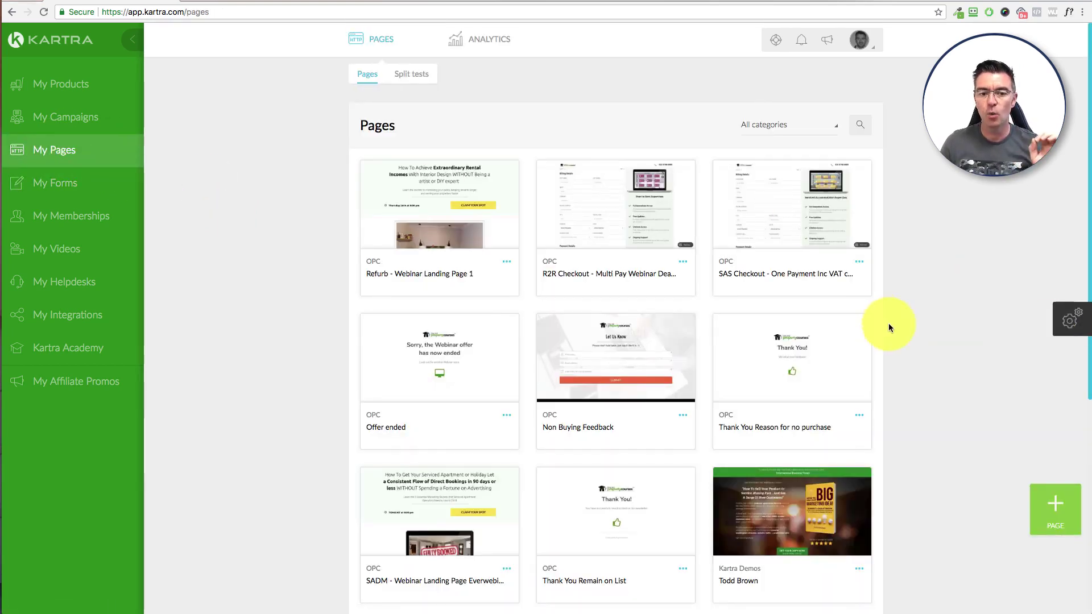
left_click(807, 130)
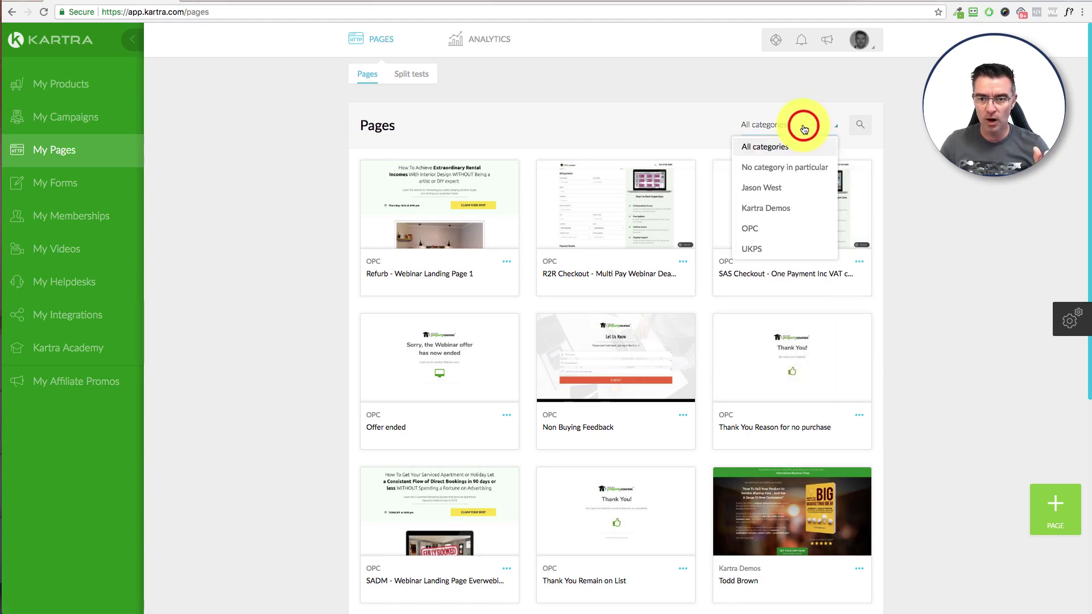
left_click(772, 186)
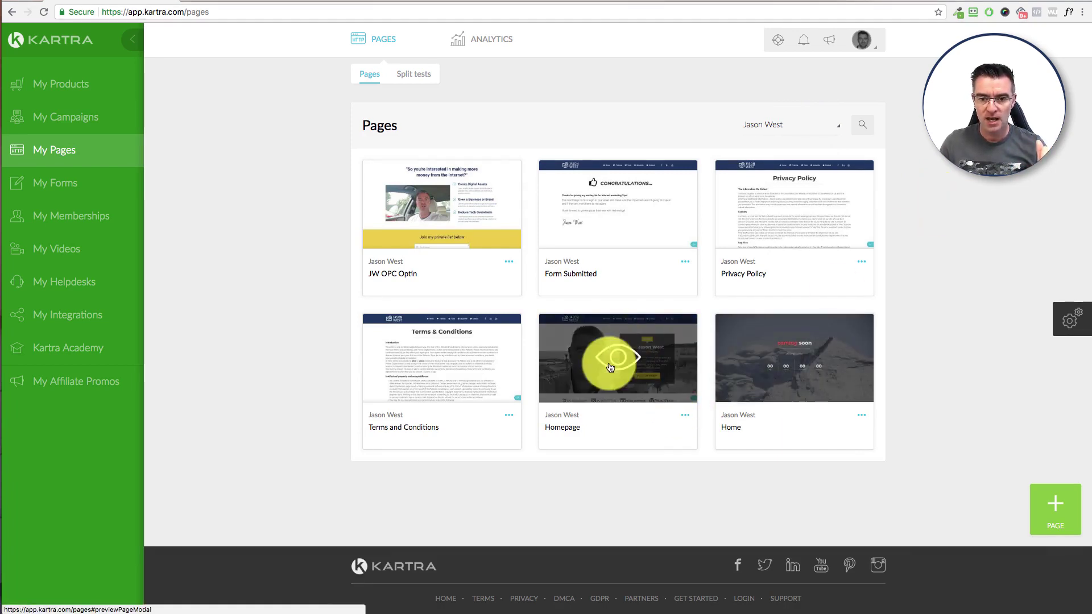
left_click(686, 416)
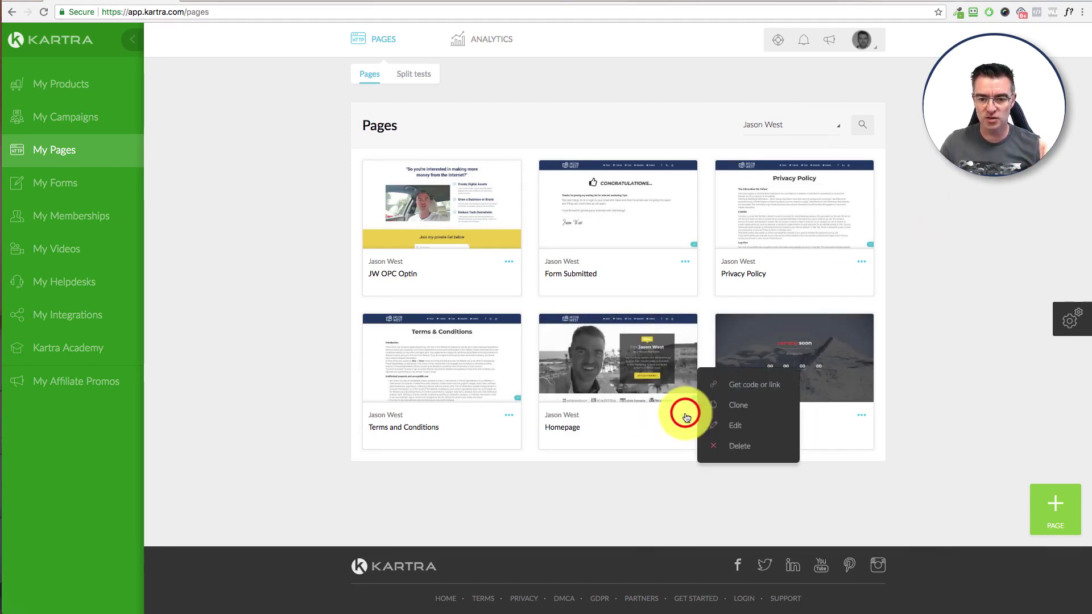
left_click(733, 422)
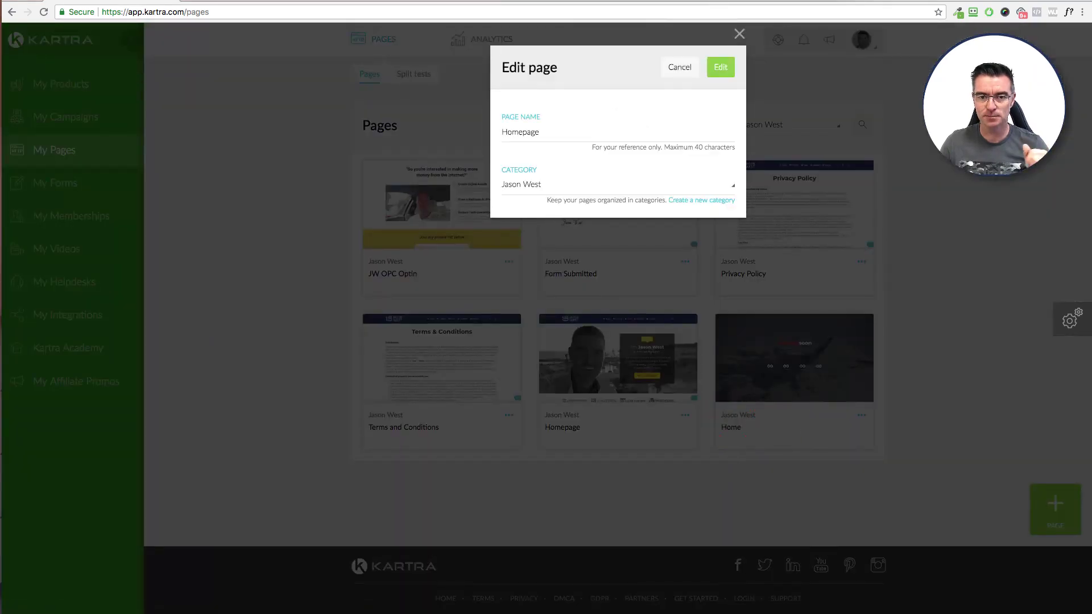
Open the Homepage in the page builder and select the Training item in its navigation bar
left_click(721, 68)
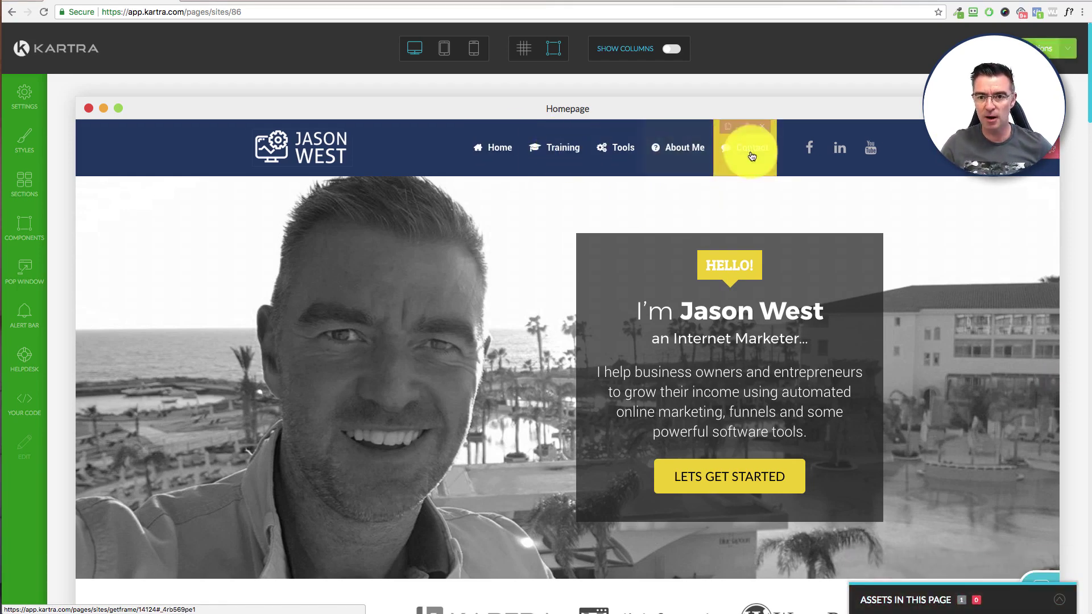
scroll(981, 329, "down", 6)
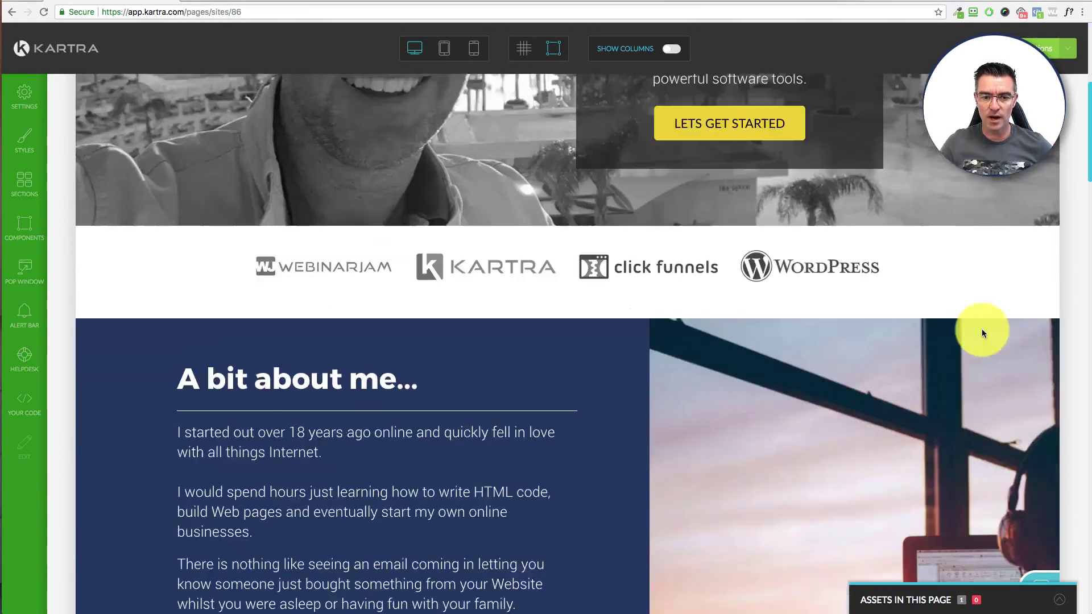
scroll(982, 329, "up", 6)
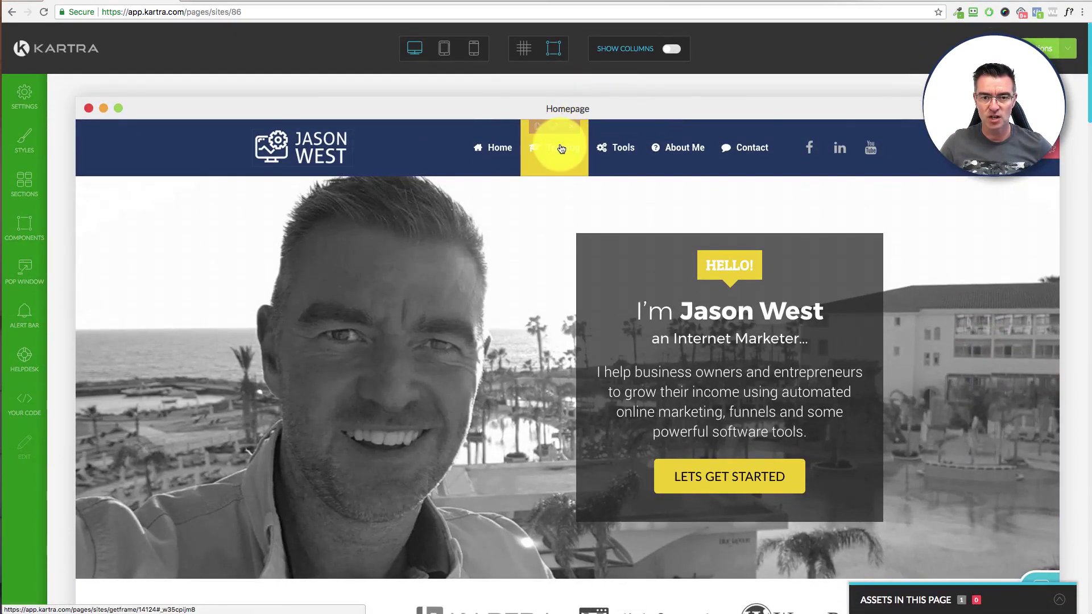
left_click(555, 124)
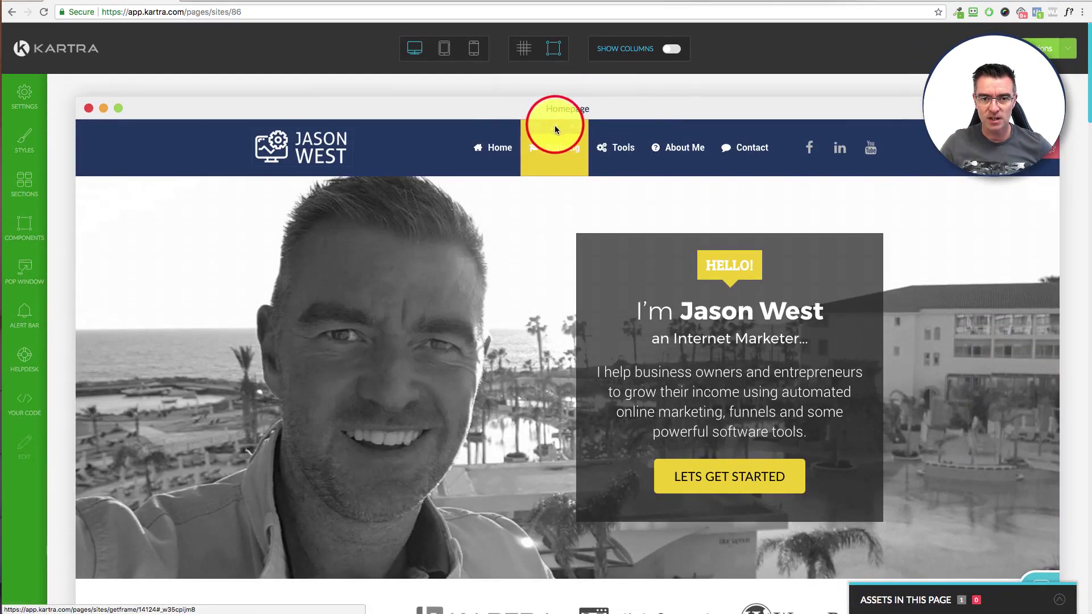
left_click(555, 127)
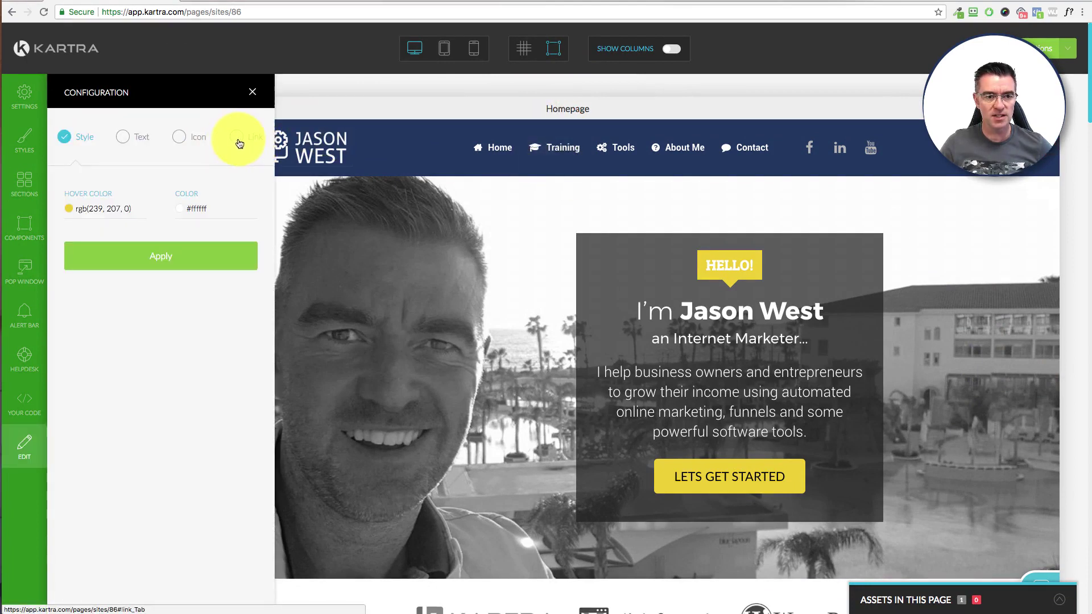
left_click(237, 138)
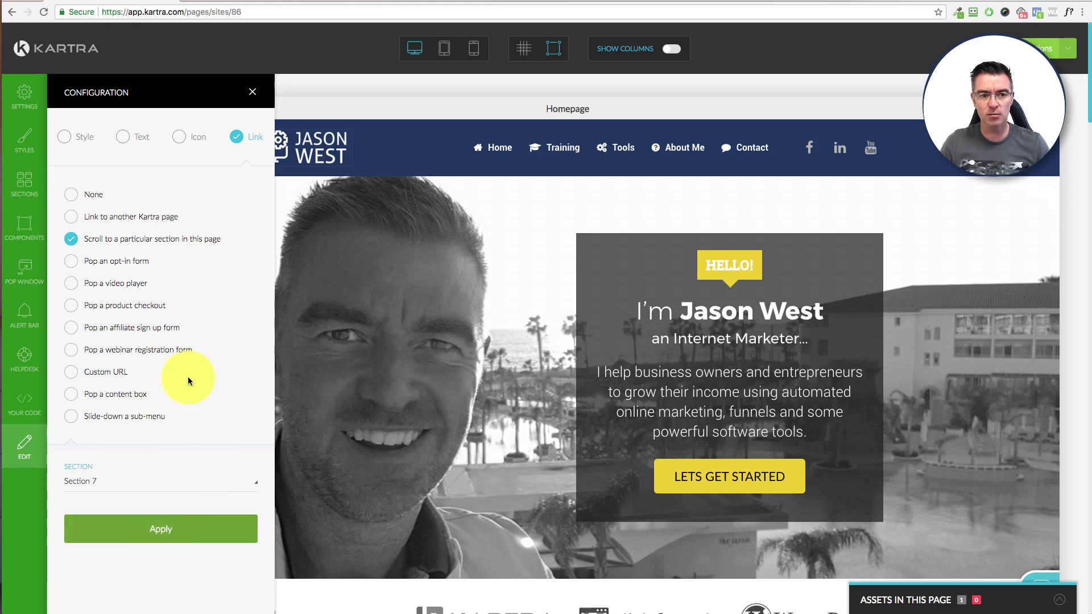
left_click(252, 91)
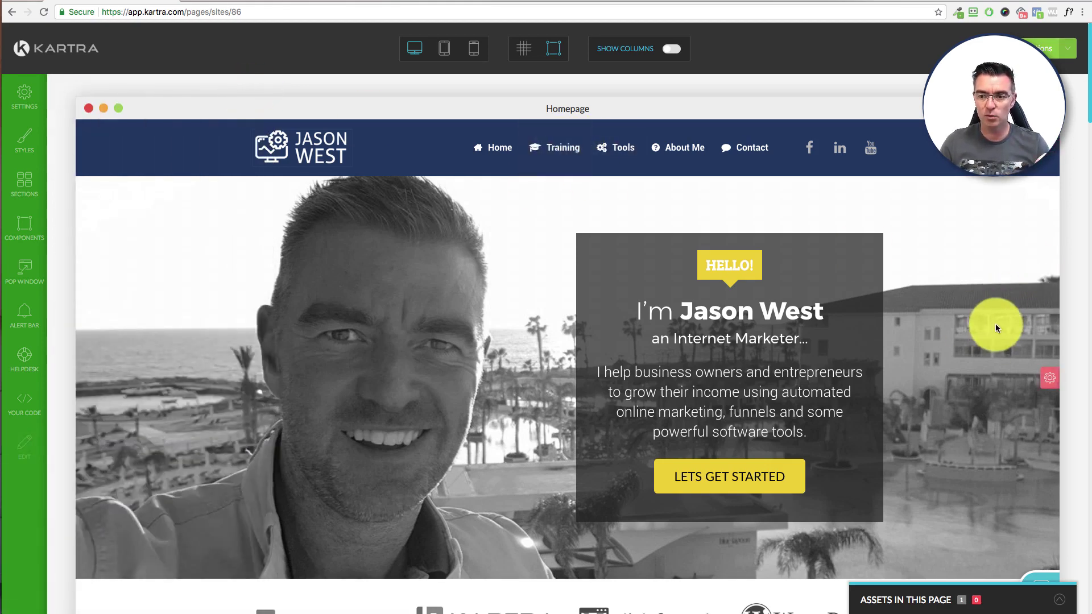
scroll(996, 324, "down", 4)
scroll(995, 323, "up", 4)
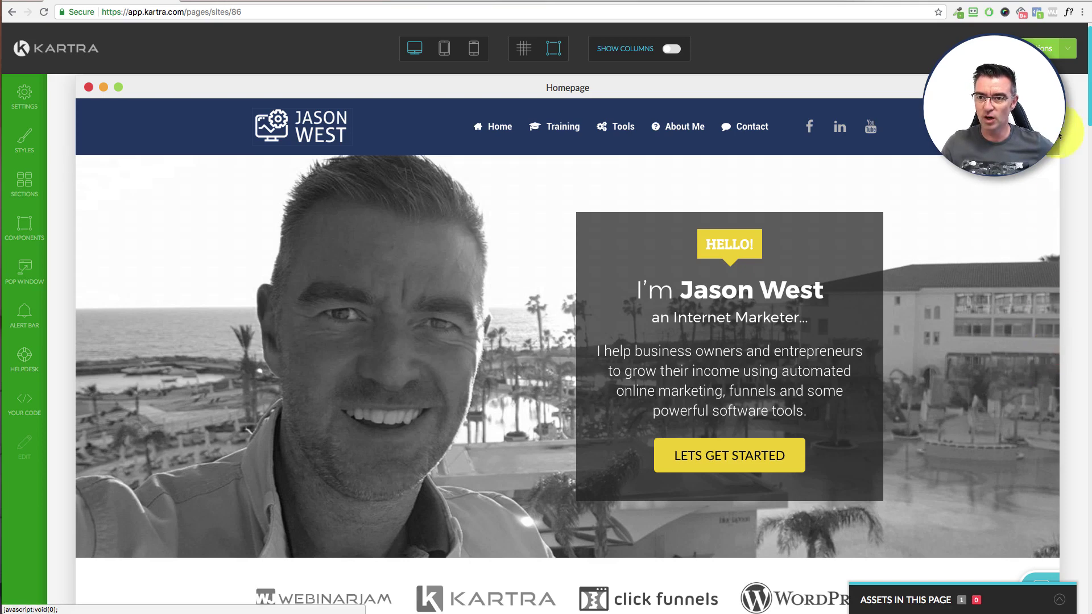
scroll(1051, 363, "down", 5)
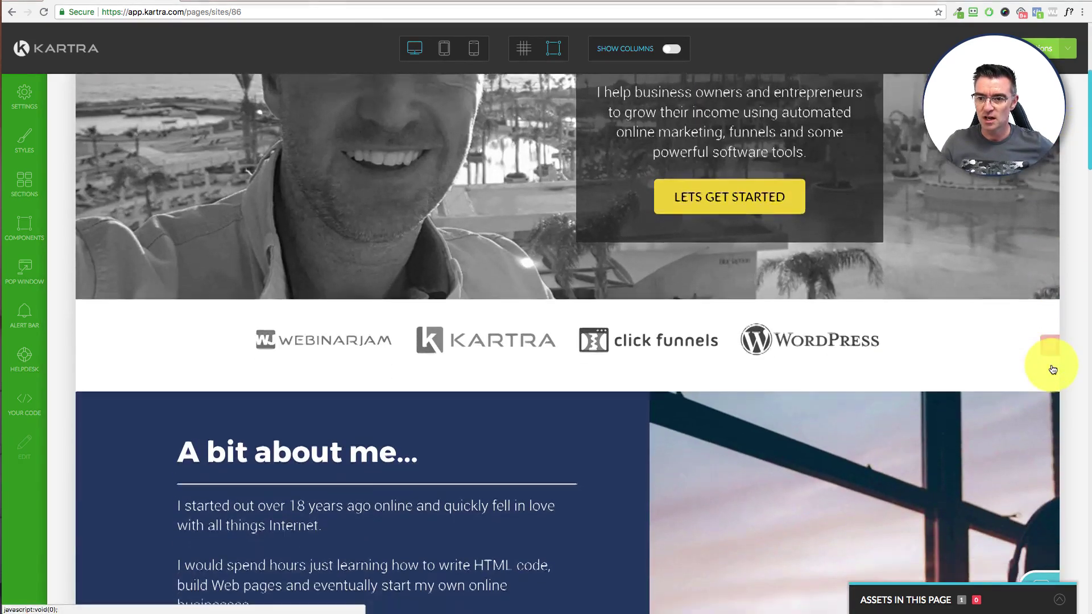
scroll(1051, 370, "down", 15)
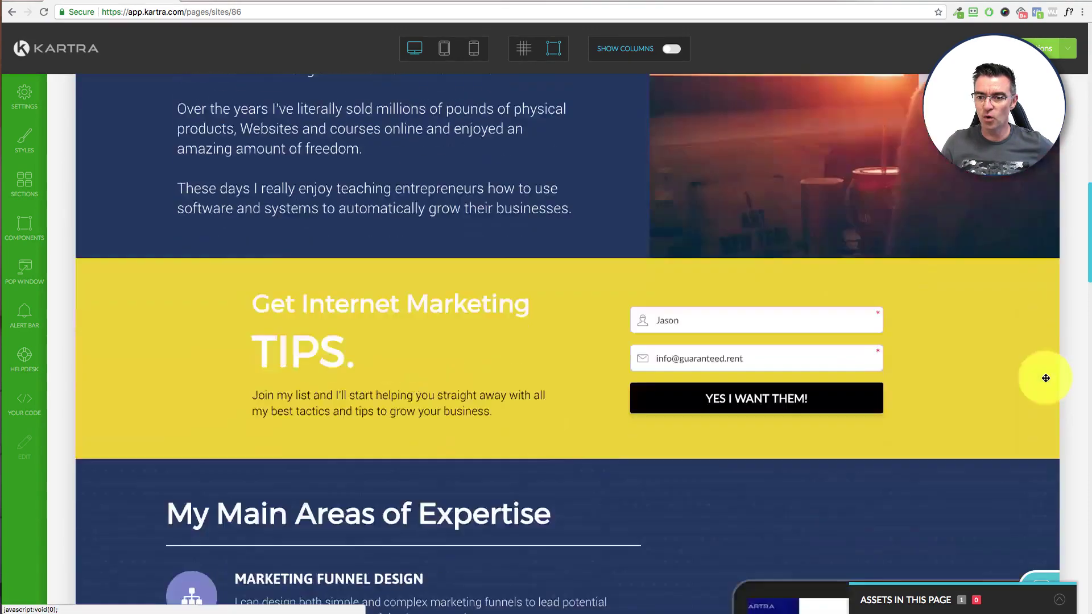
scroll(1046, 336, "down", 10)
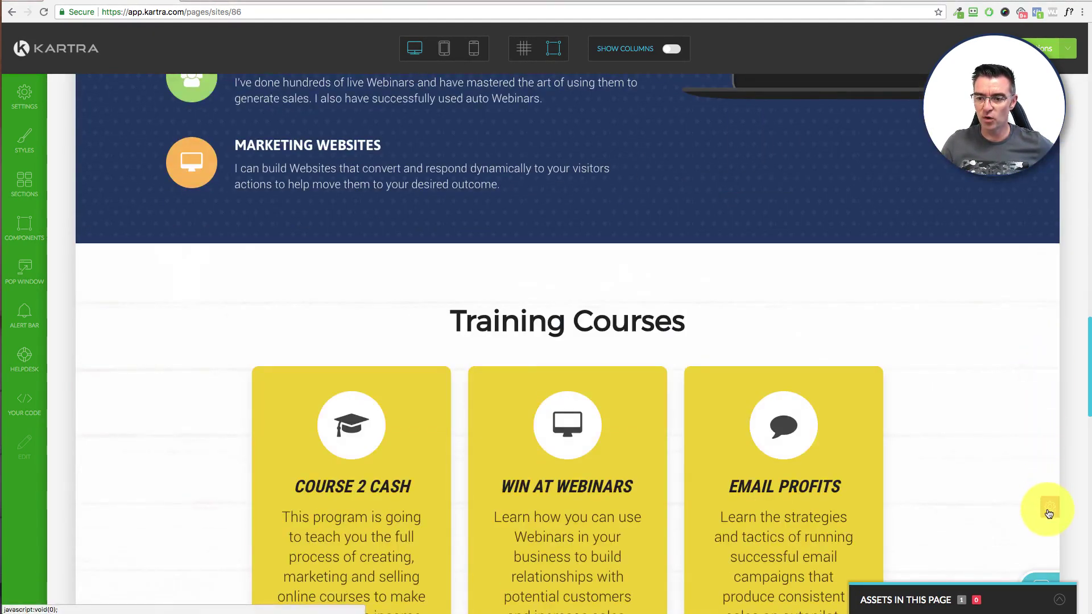
scroll(1043, 446, "up", 15)
scroll(1039, 448, "up", 9)
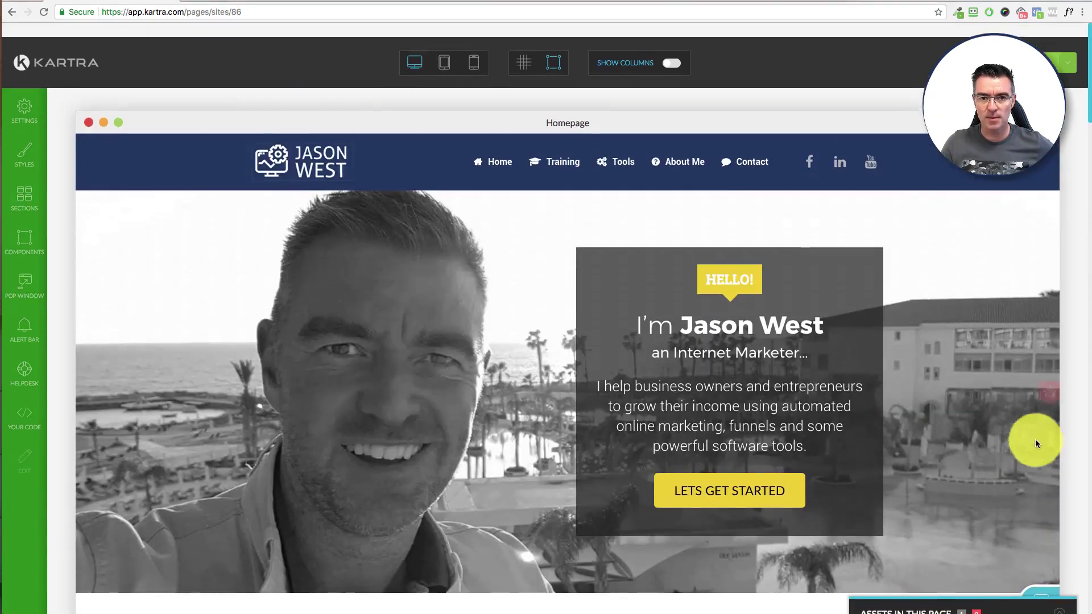
scroll(1053, 330, "down", 20)
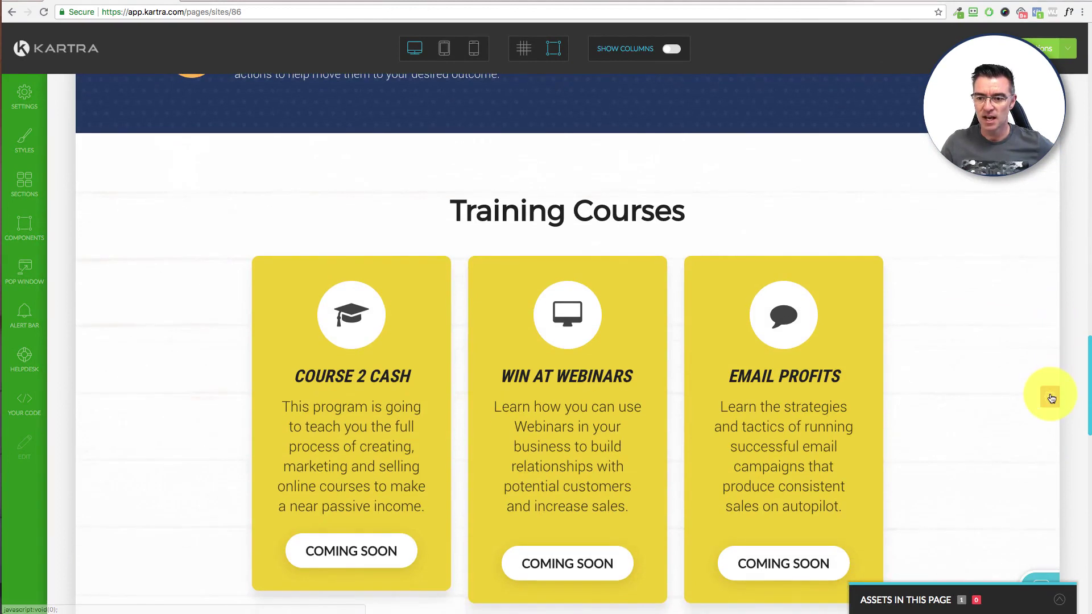
left_click(1050, 398)
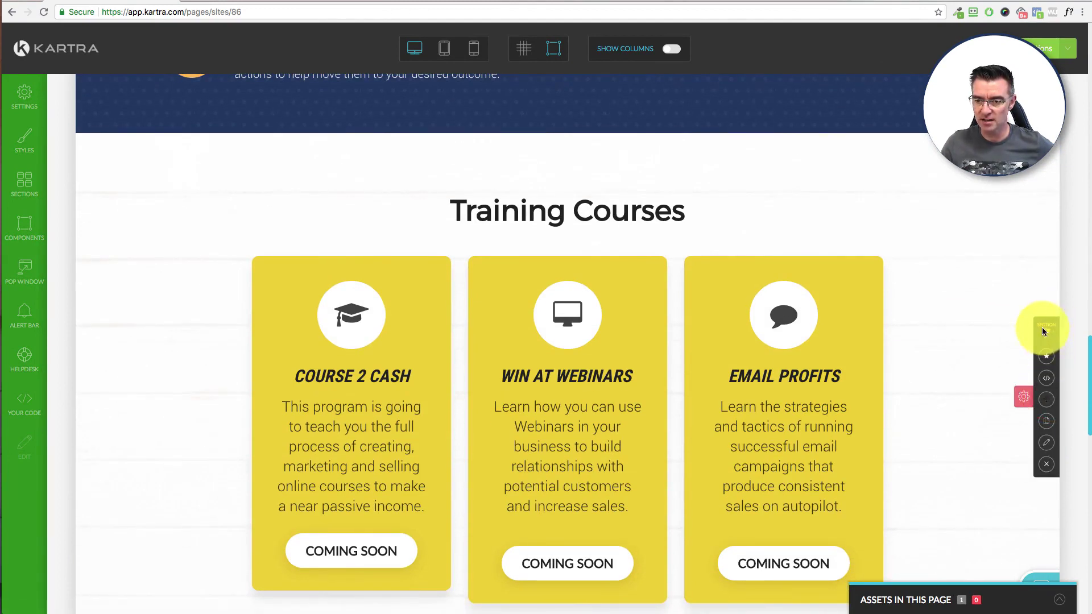
left_click(1078, 196)
scroll(918, 237, "up", 20)
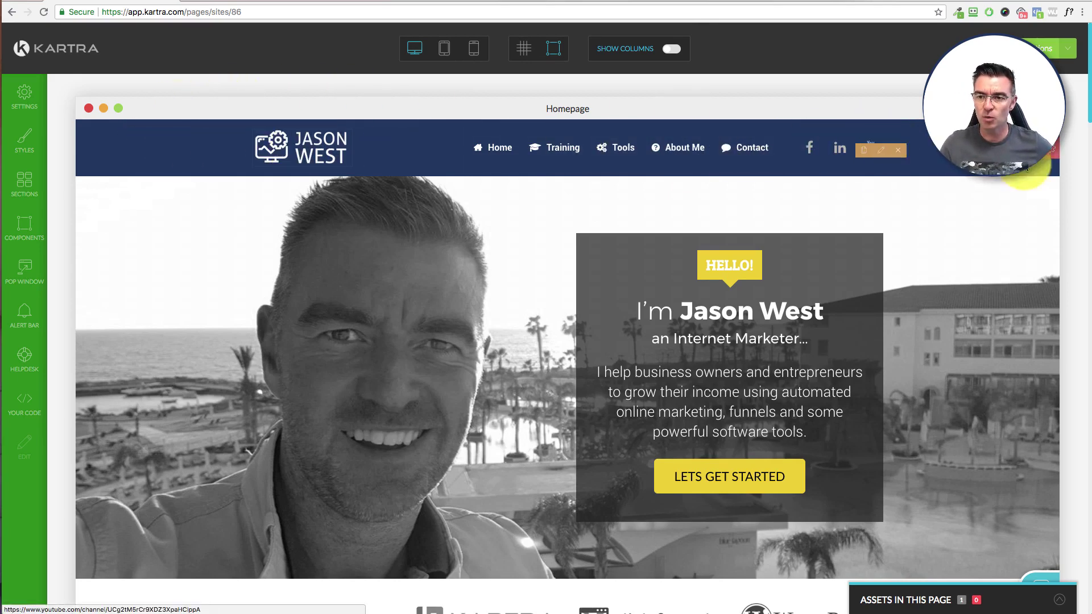
Save the navigation bar section to the favourite blocks and dismiss the saving notice
left_click(1051, 149)
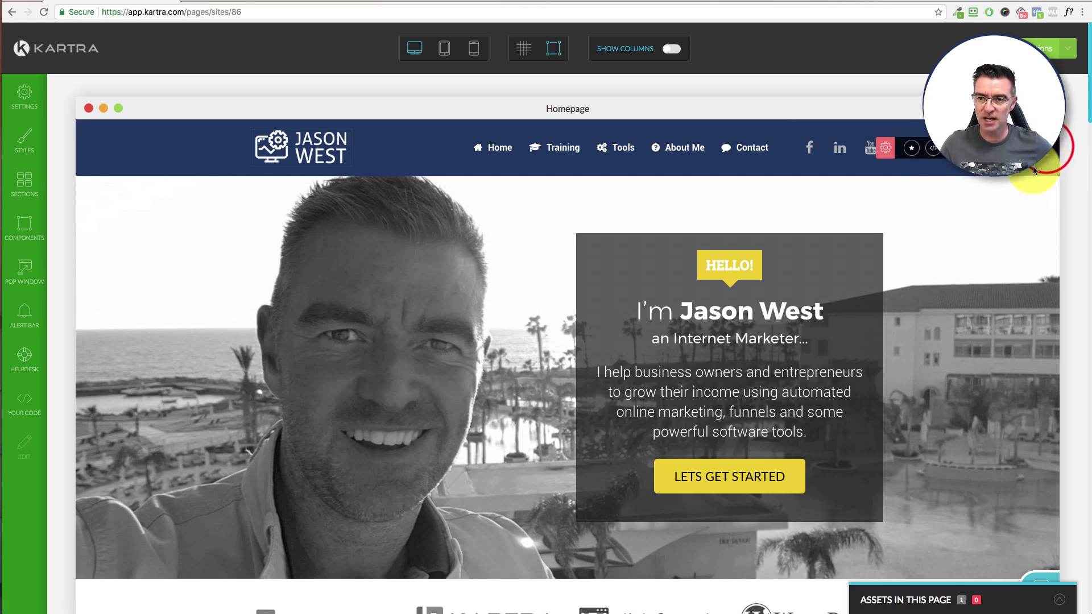
left_click(912, 150)
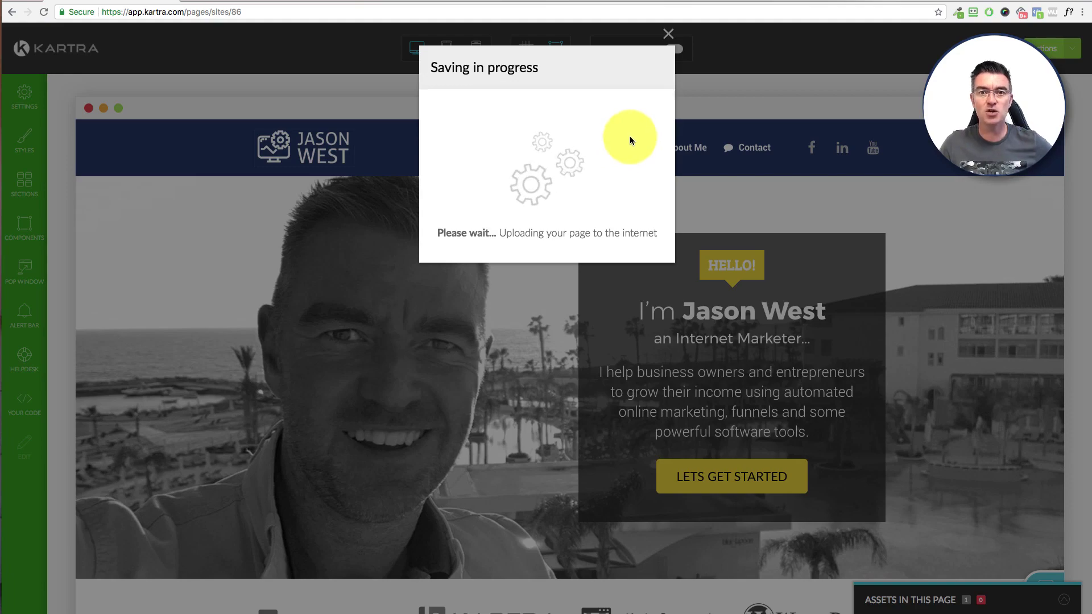
left_click(668, 33)
Save the footer section to the favourite blocks and close the confirmation
scroll(1019, 286, "down", 20)
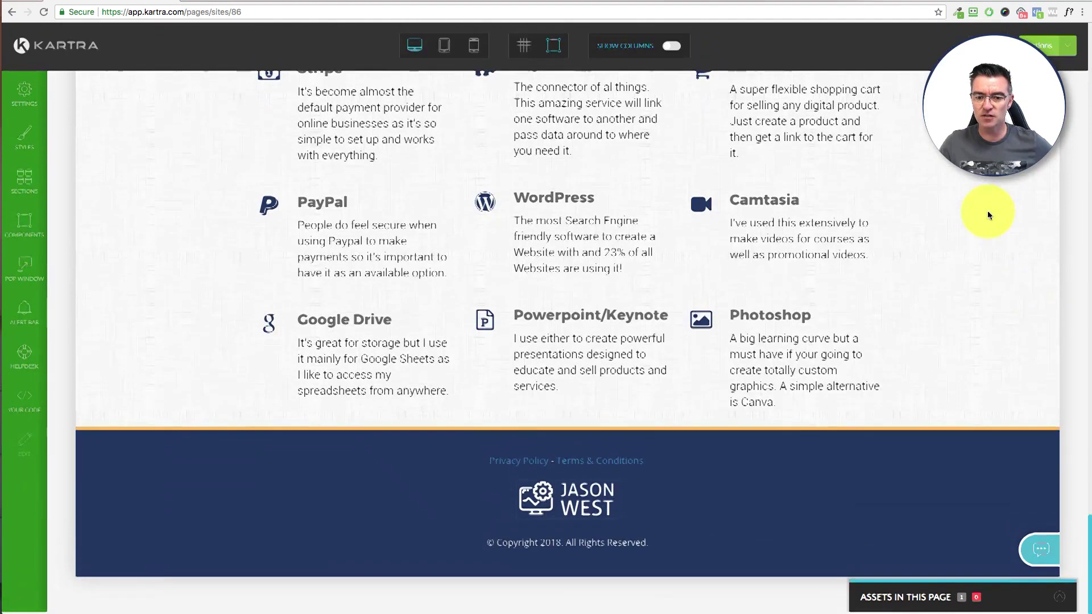
left_click(1053, 509)
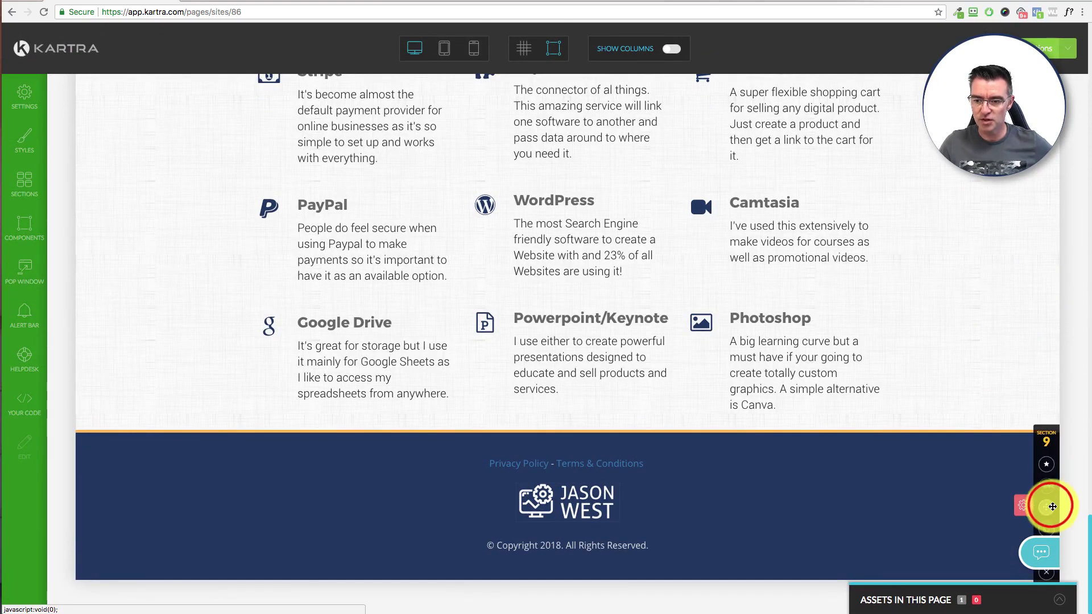
left_click(1049, 465)
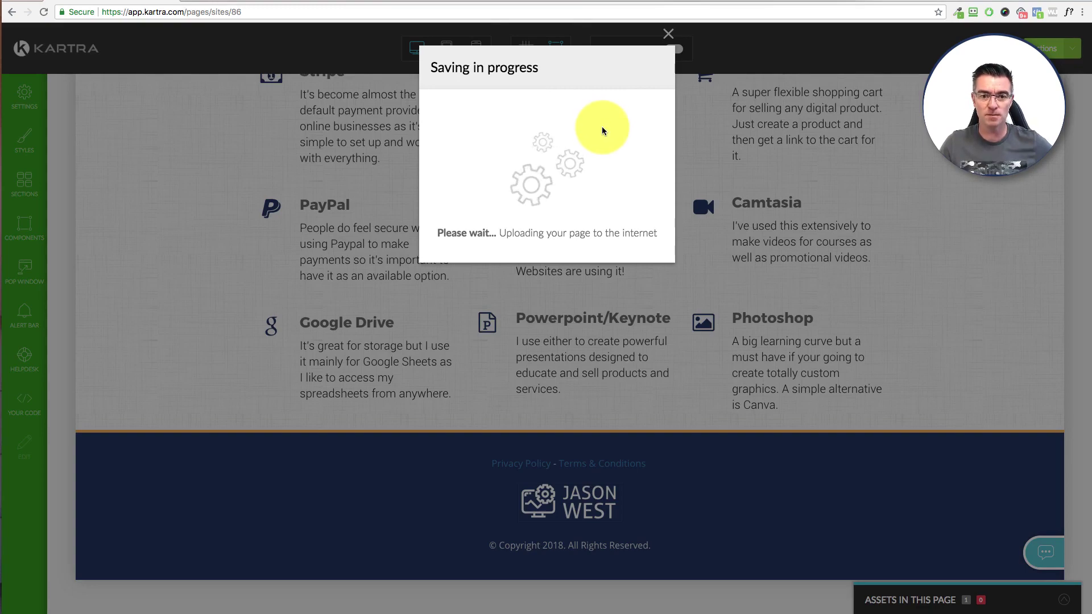
left_click(670, 32)
scroll(680, 236, "up", 10)
Open the section templates library and browse the saved Favorite blocks
scroll(680, 236, "up", 10)
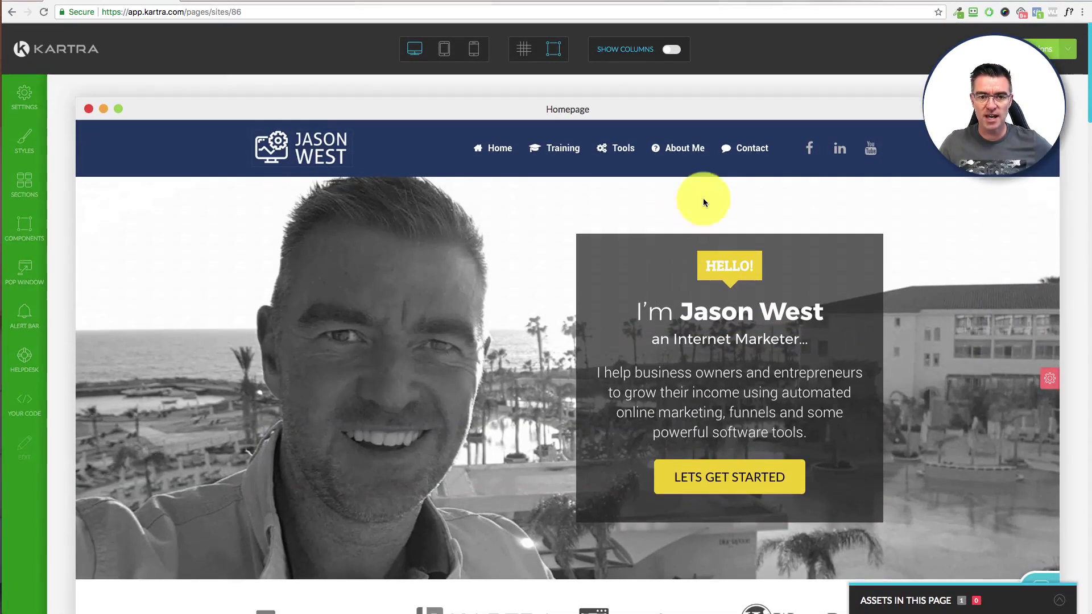
scroll(205, 202, "down", 4)
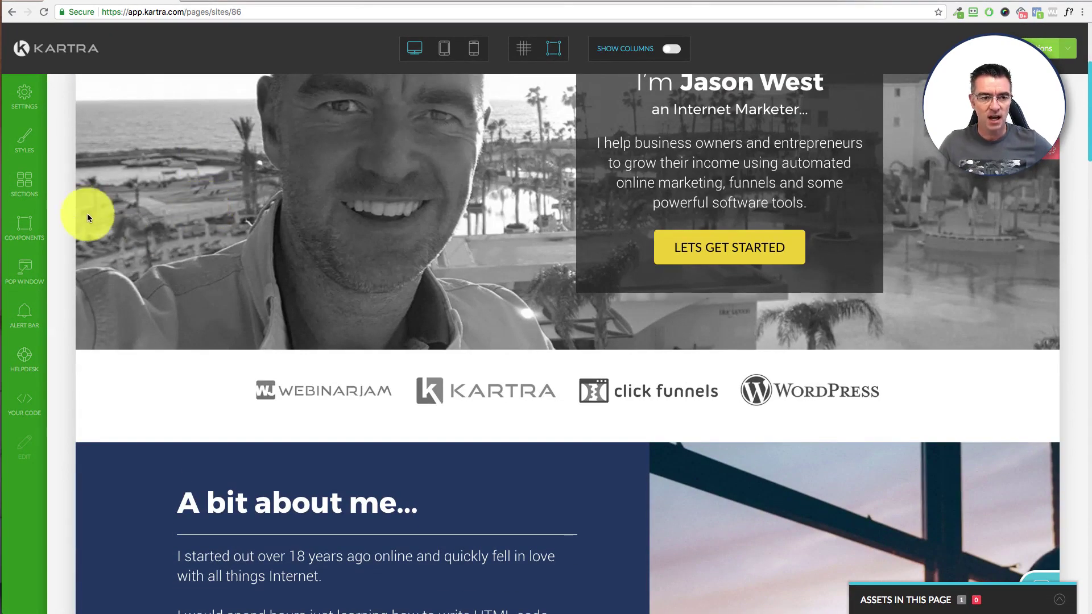
scroll(87, 216, "up", 4)
left_click(23, 182)
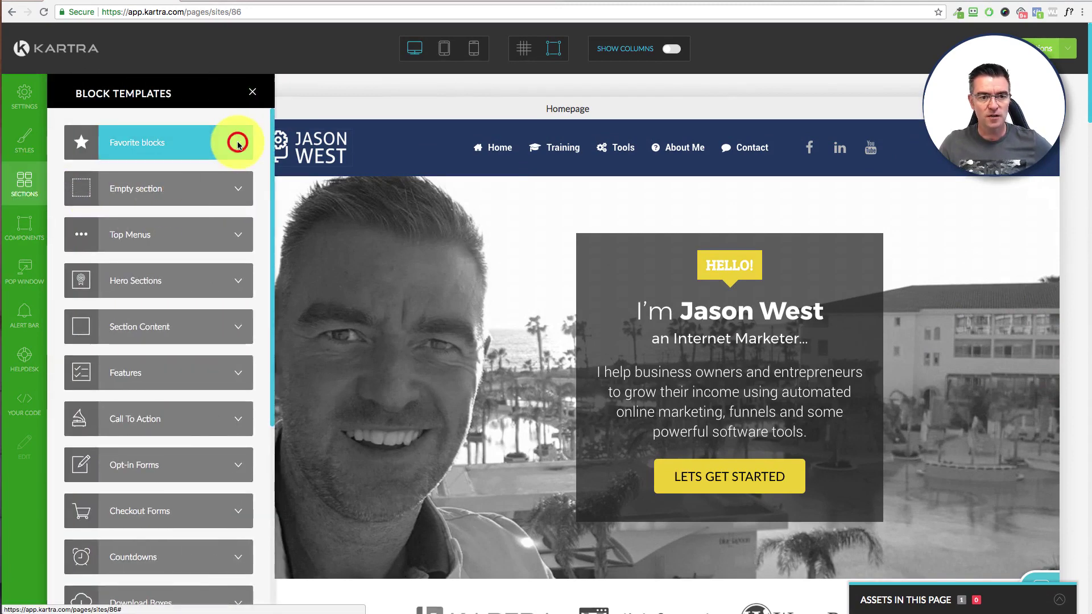
left_click(237, 144)
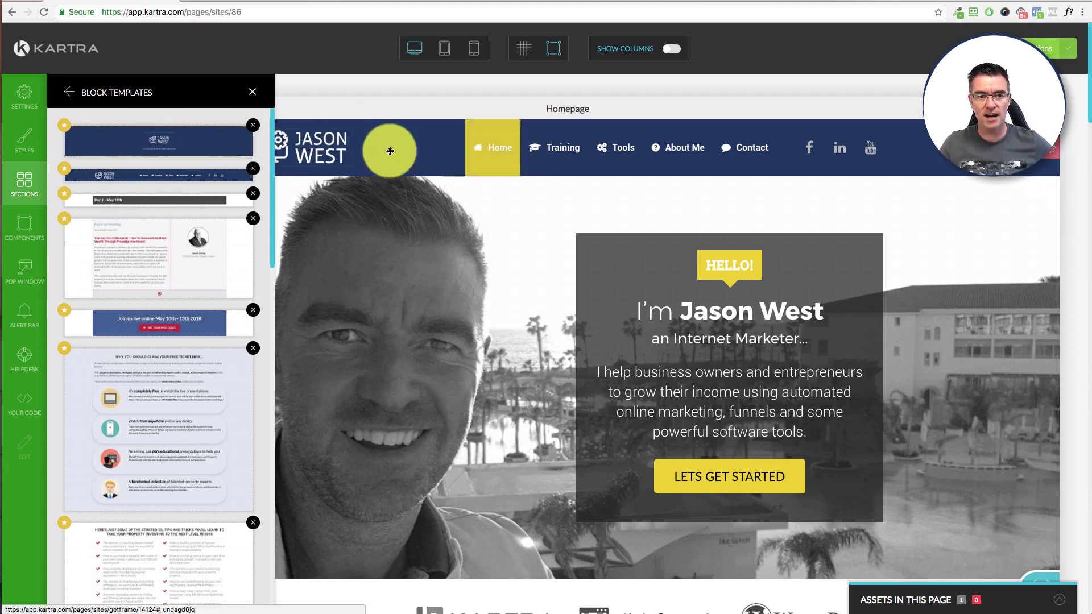
scroll(187, 285, "down", 3)
scroll(188, 283, "down", 9)
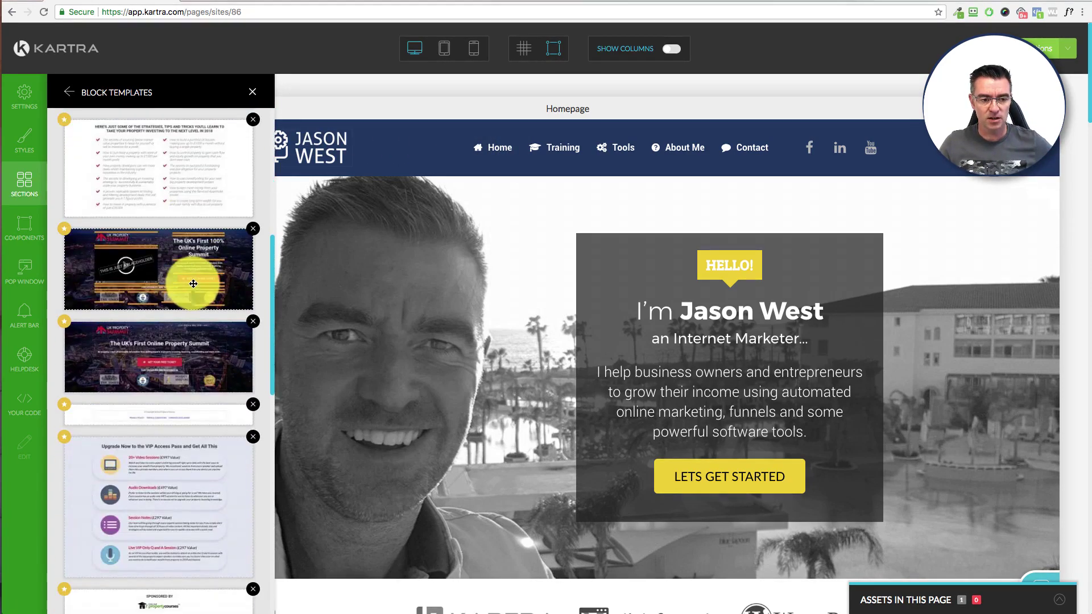
scroll(188, 280, "down", 3)
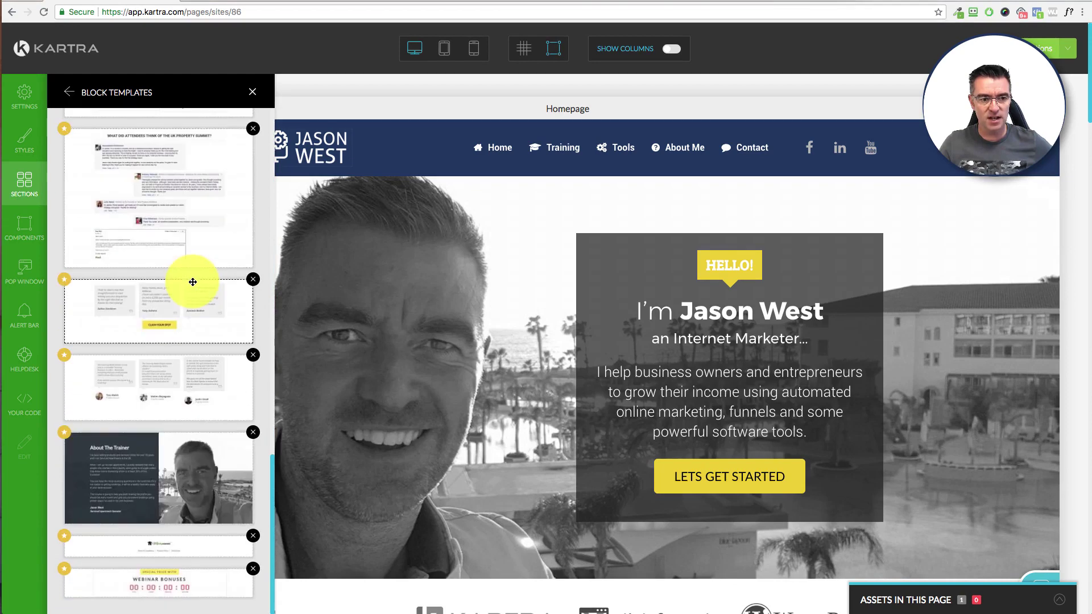
scroll(163, 370, "up", 15)
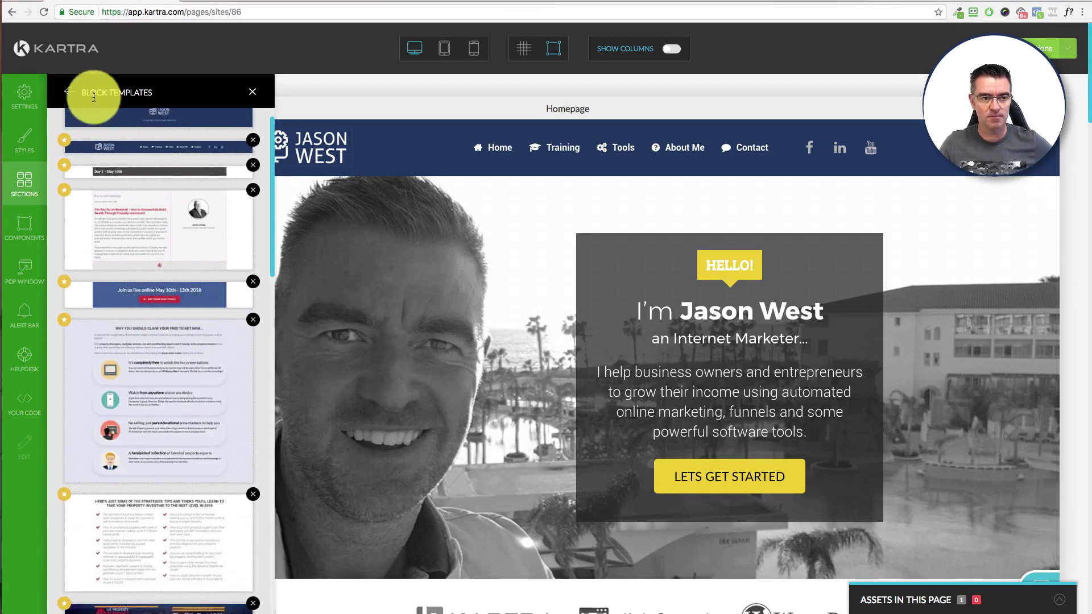
Preview the Empty section templates and return to the block category list
left_click(68, 94)
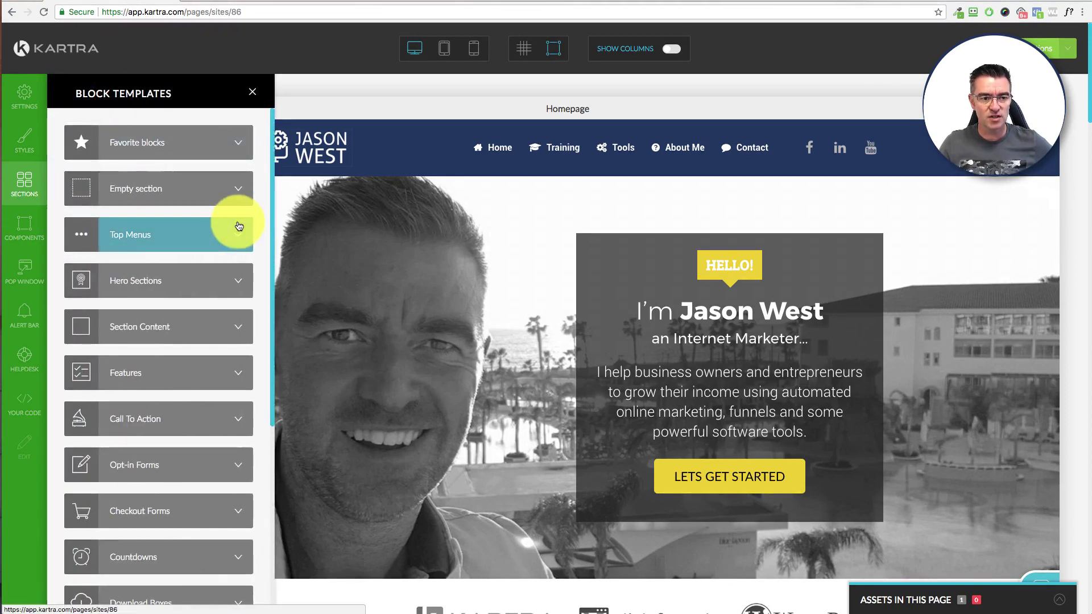
left_click(222, 190)
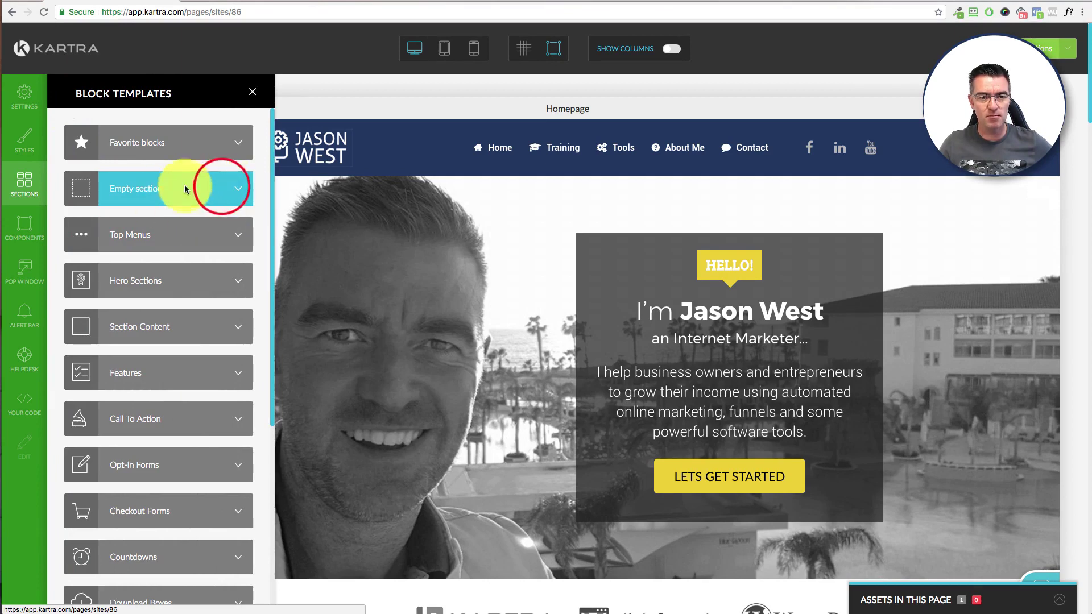
left_click(67, 92)
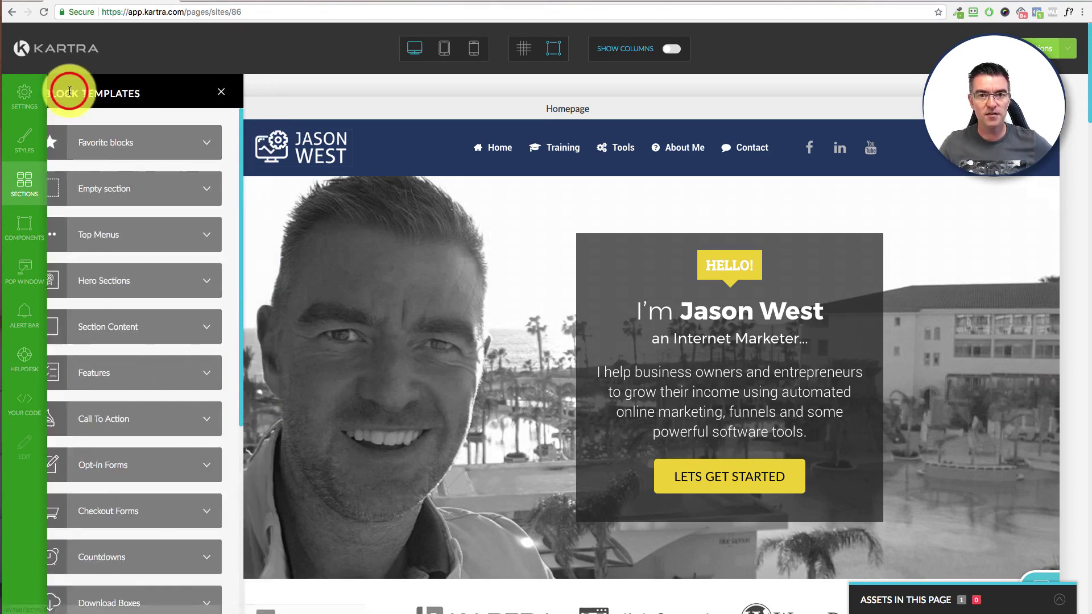
Drag a dark header template from Top Menus to the very top of the Homepage
left_click(232, 237)
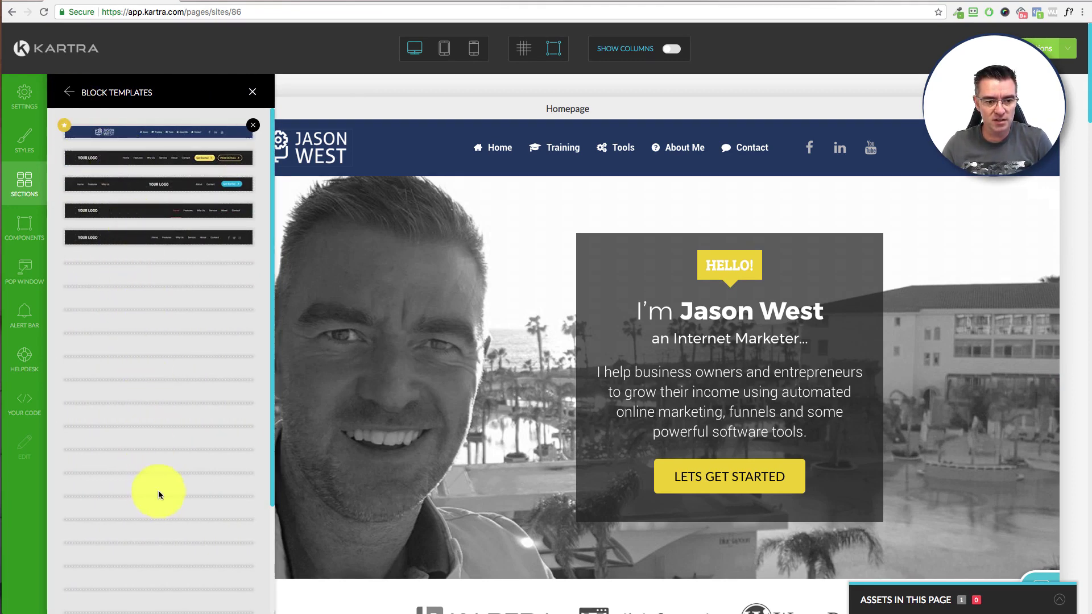
scroll(172, 476, "down", 5)
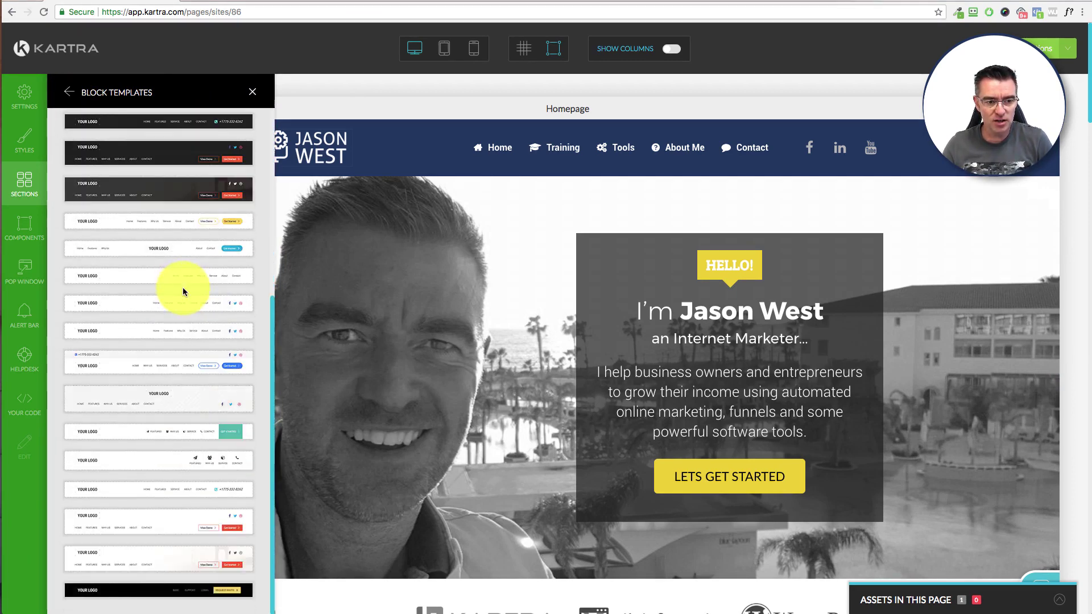
scroll(182, 518, "up", 5)
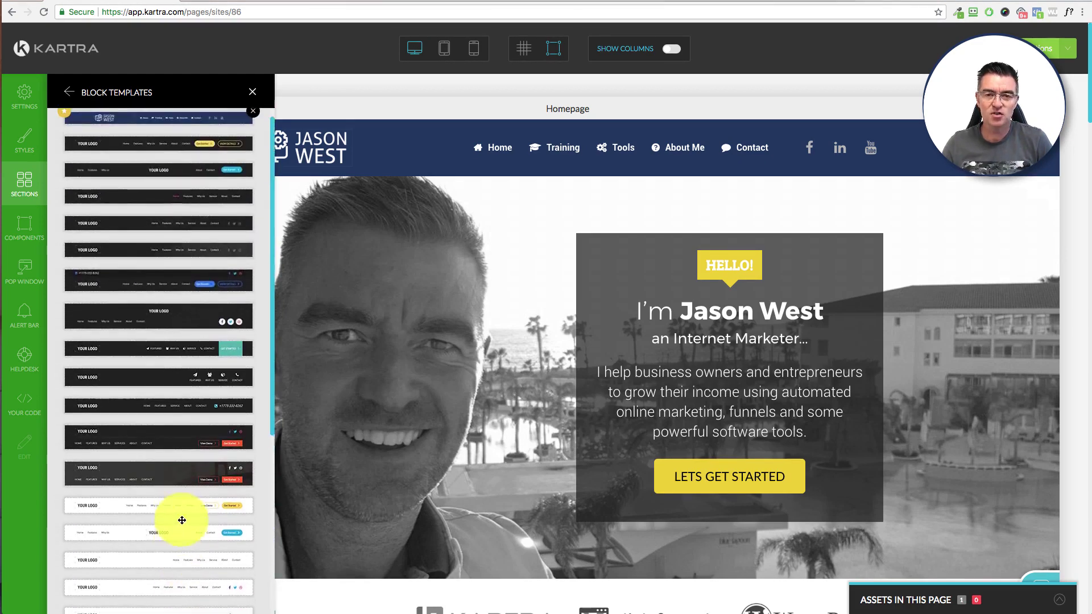
scroll(188, 527, "down", 3)
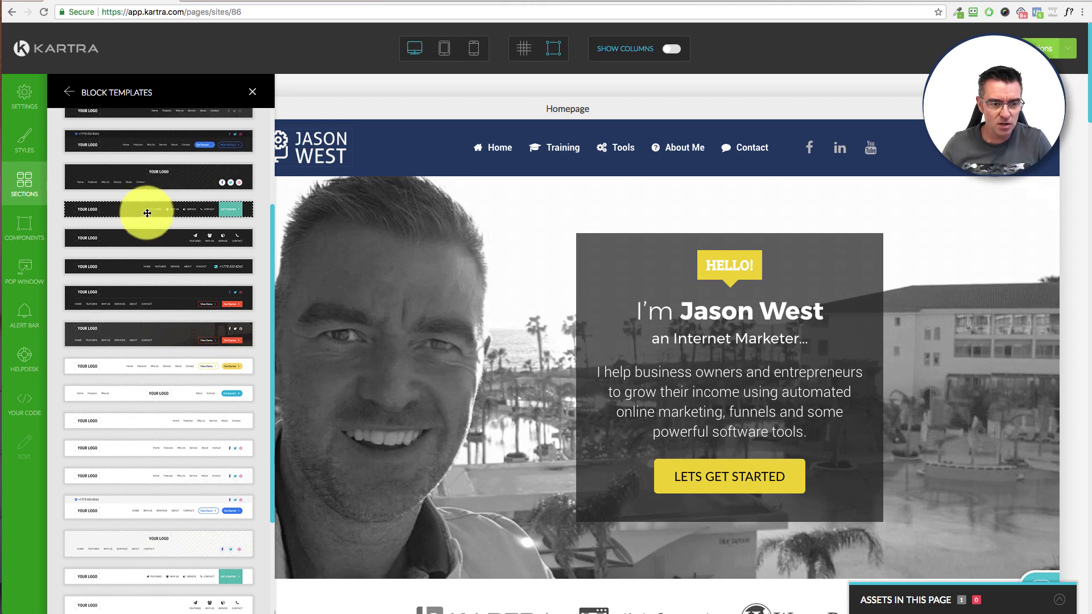
left_click_drag(139, 209, 476, 148)
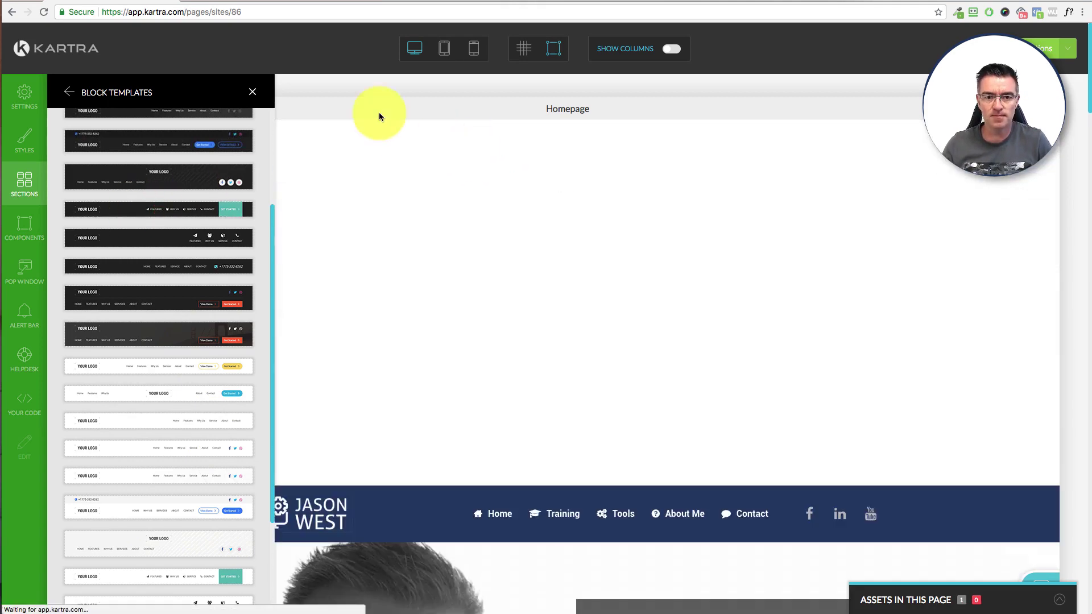
left_click(253, 93)
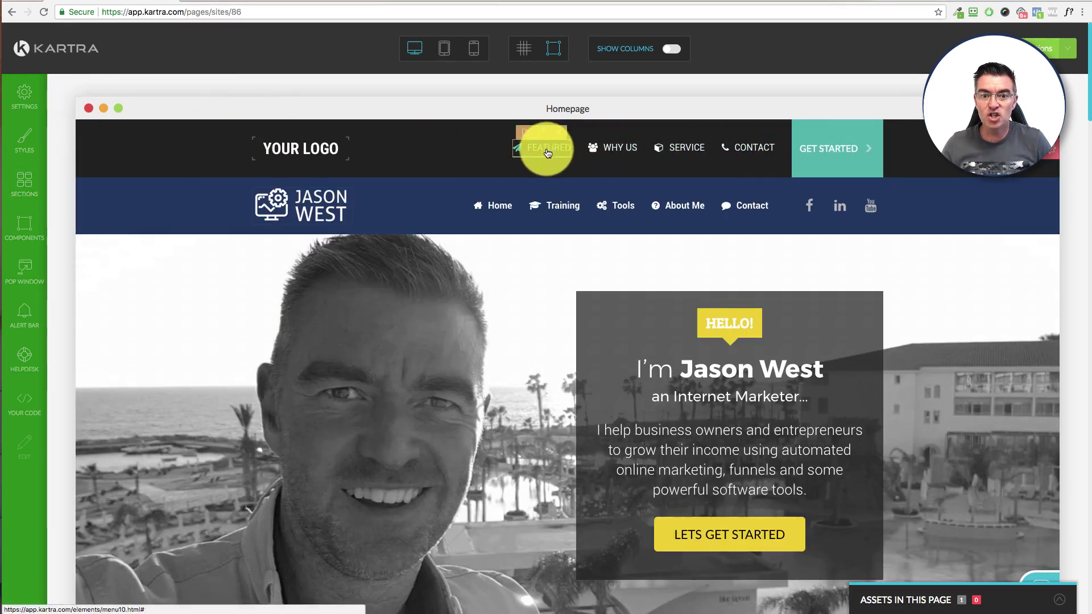
left_click(545, 136)
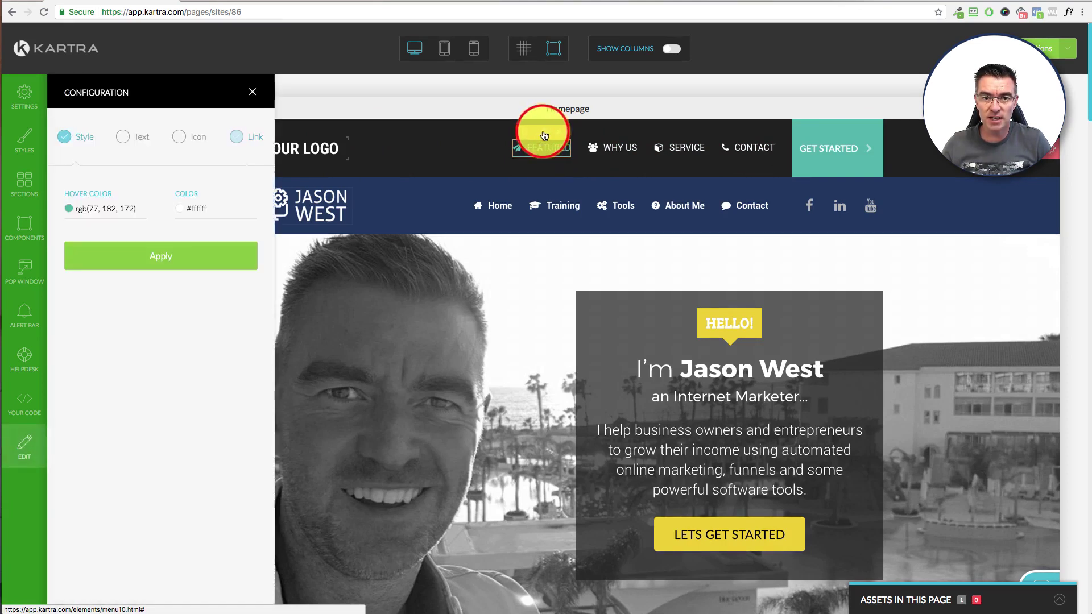
left_click(128, 137)
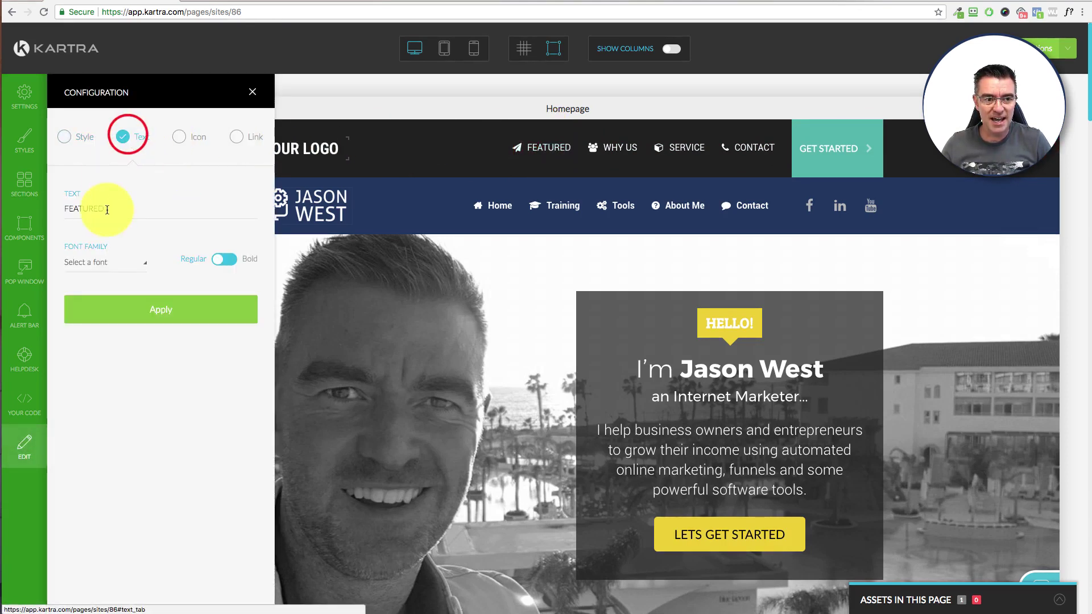
left_click(234, 137)
left_click(252, 92)
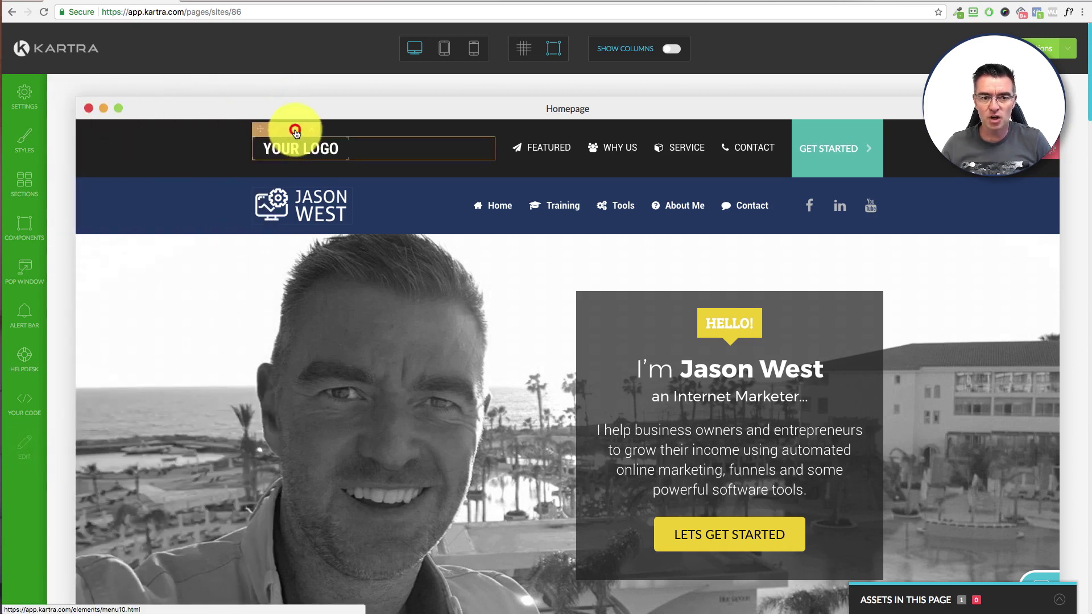
left_click(296, 134)
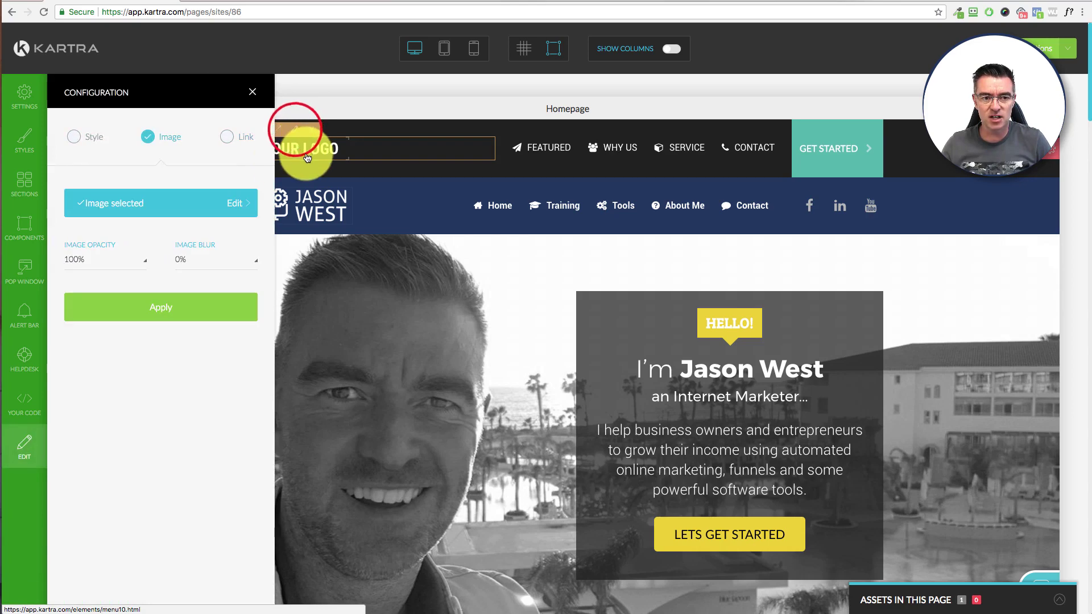
left_click(150, 203)
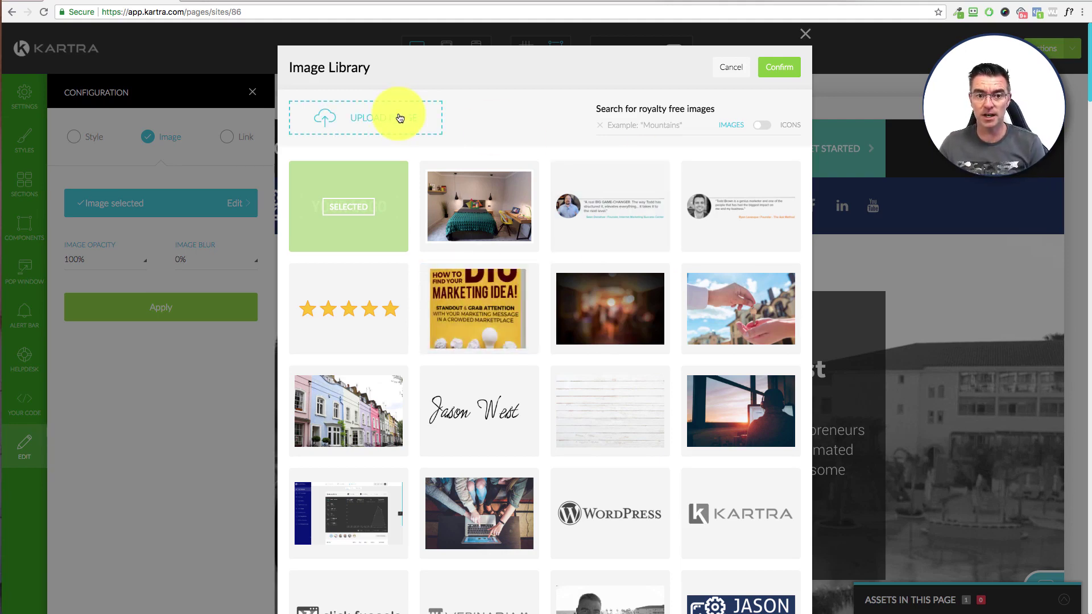
left_click(731, 69)
Drag a red hero template from Hero Sections below the main hero, then close the library
left_click(254, 94)
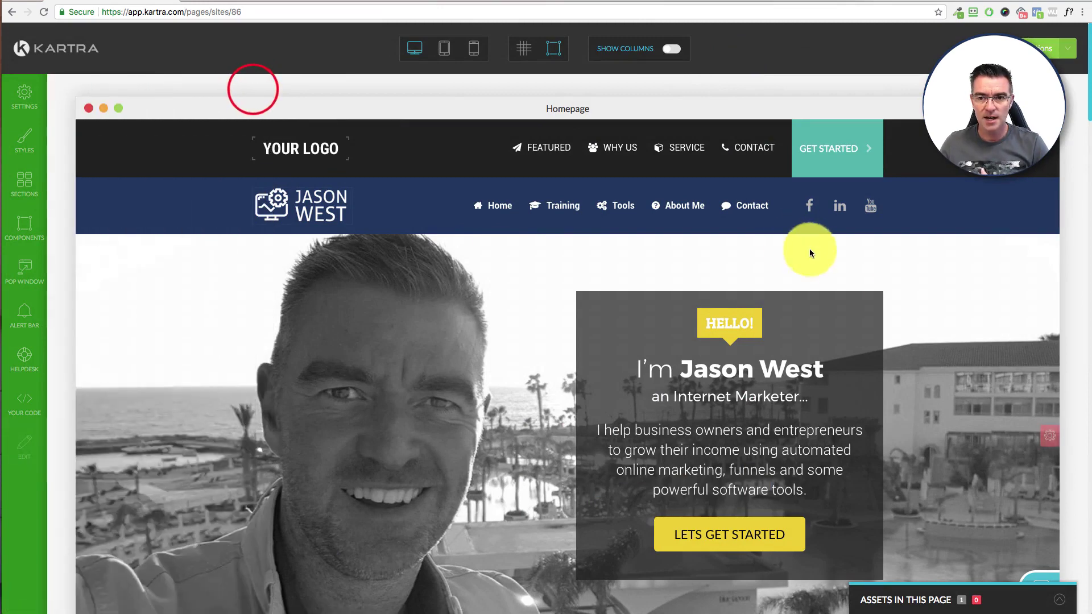
scroll(892, 316, "down", 5)
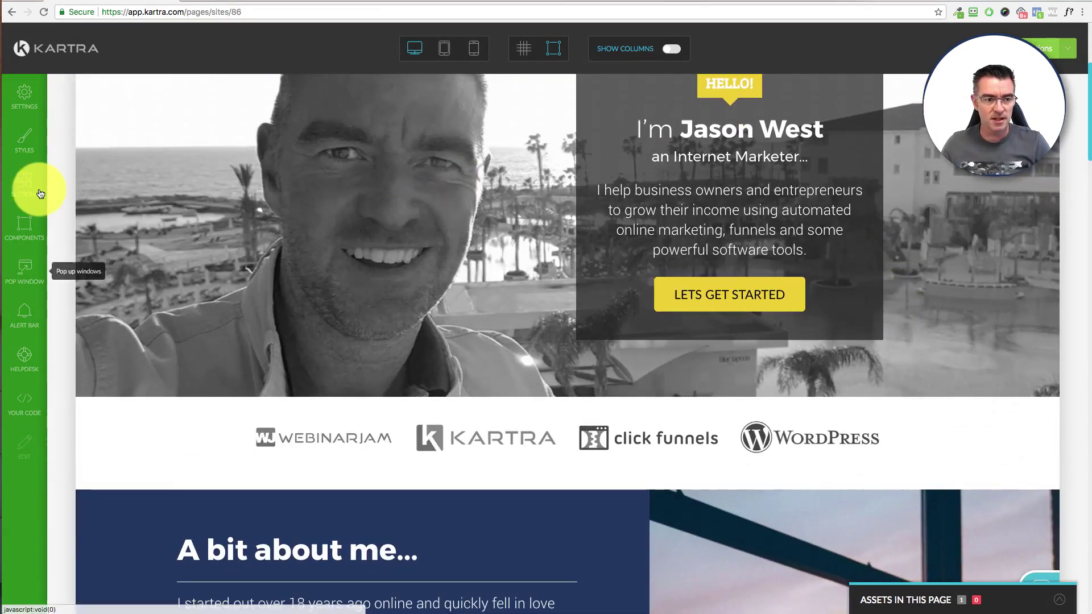
left_click(33, 182)
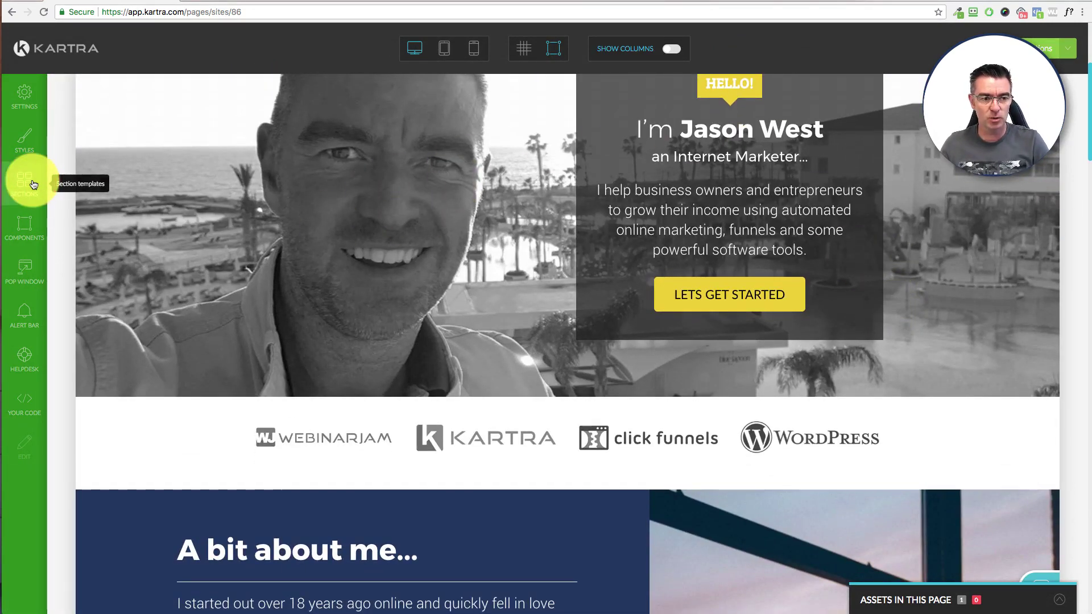
left_click(238, 275)
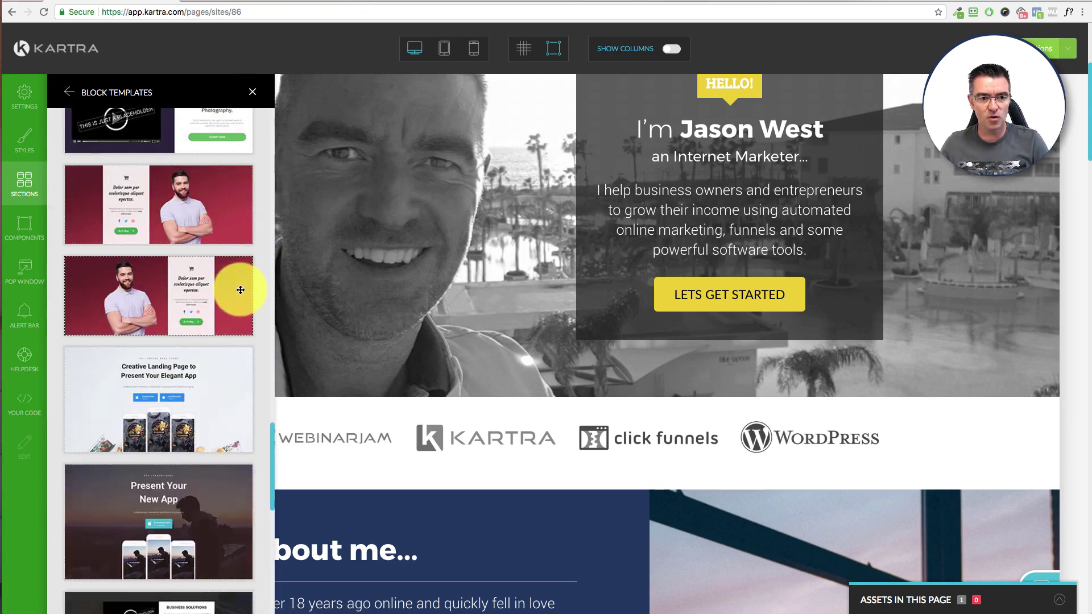
scroll(237, 273, "up", 2)
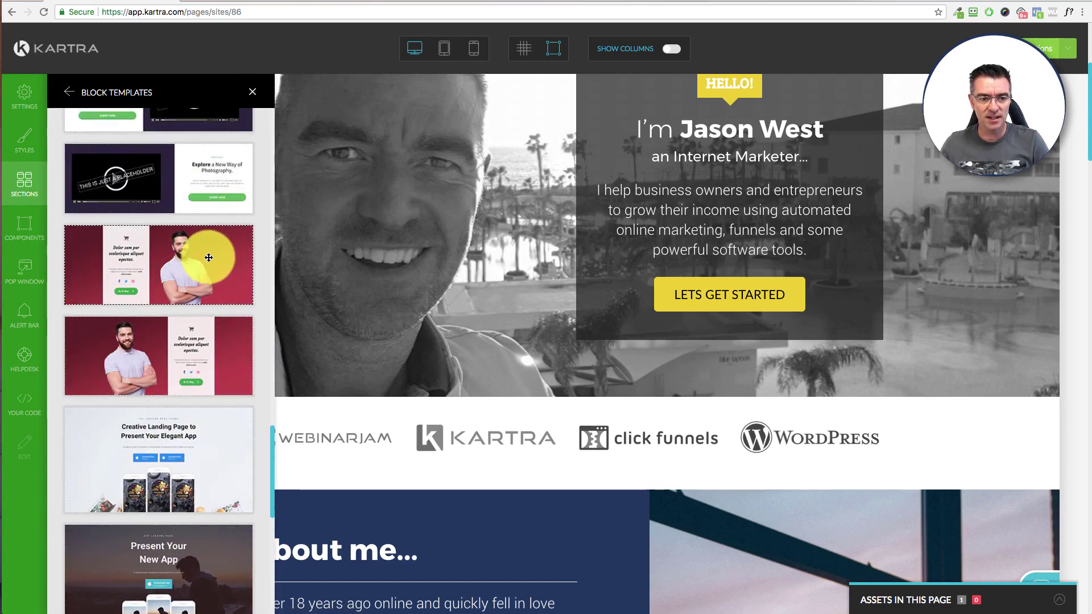
left_click_drag(206, 257, 561, 443)
left_click(253, 92)
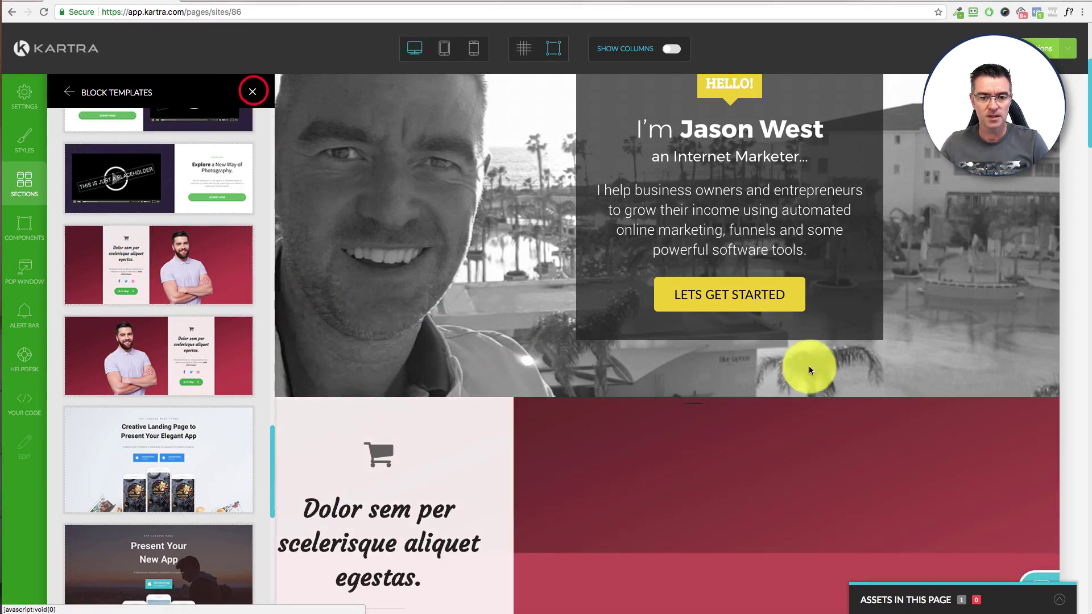
scroll(828, 370, "down", 5)
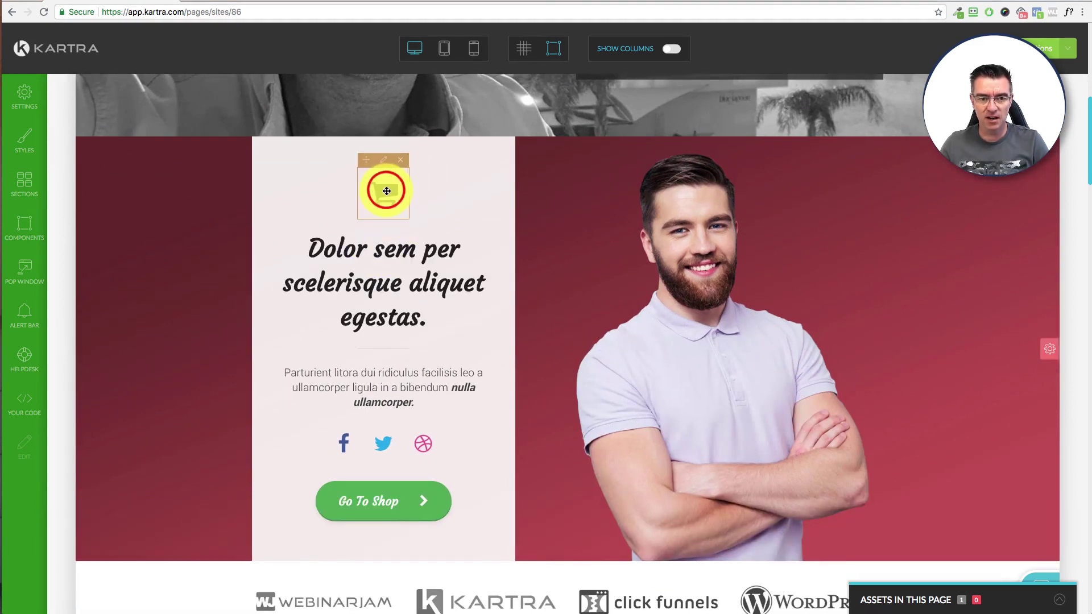
Swap the red hero's shopping-cart icon for the space-shuttle icon and apply it
left_click(385, 161)
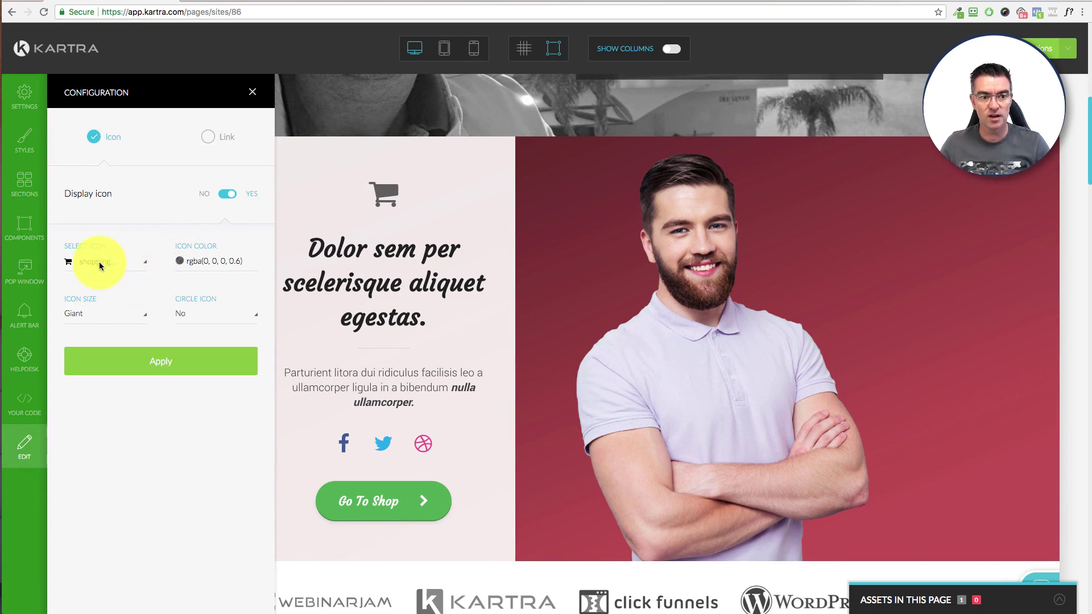
left_click(99, 263)
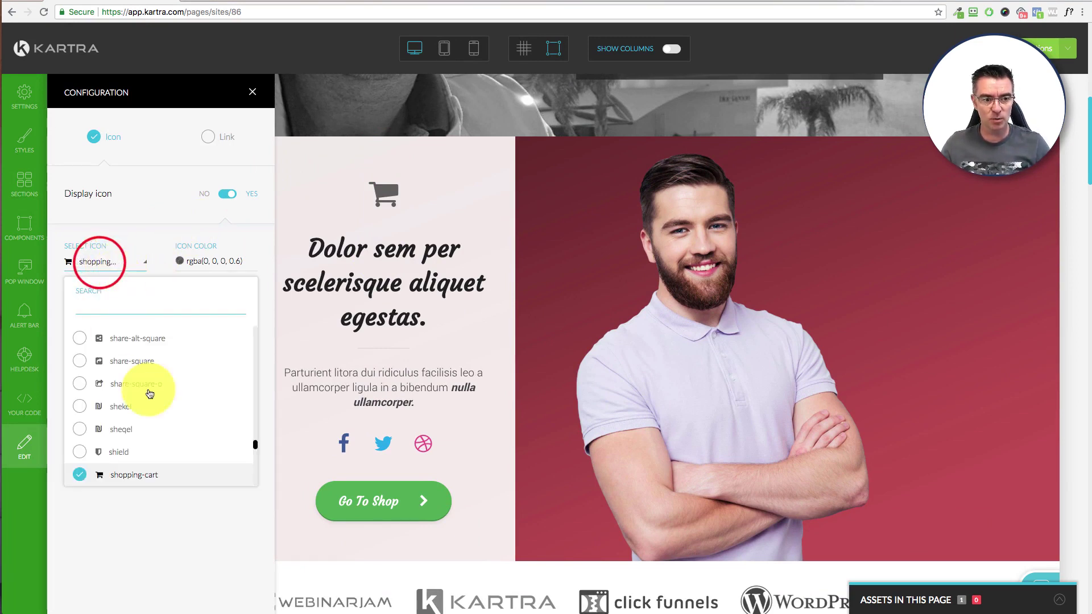
scroll(170, 417, "up", 1)
scroll(169, 410, "down", 10)
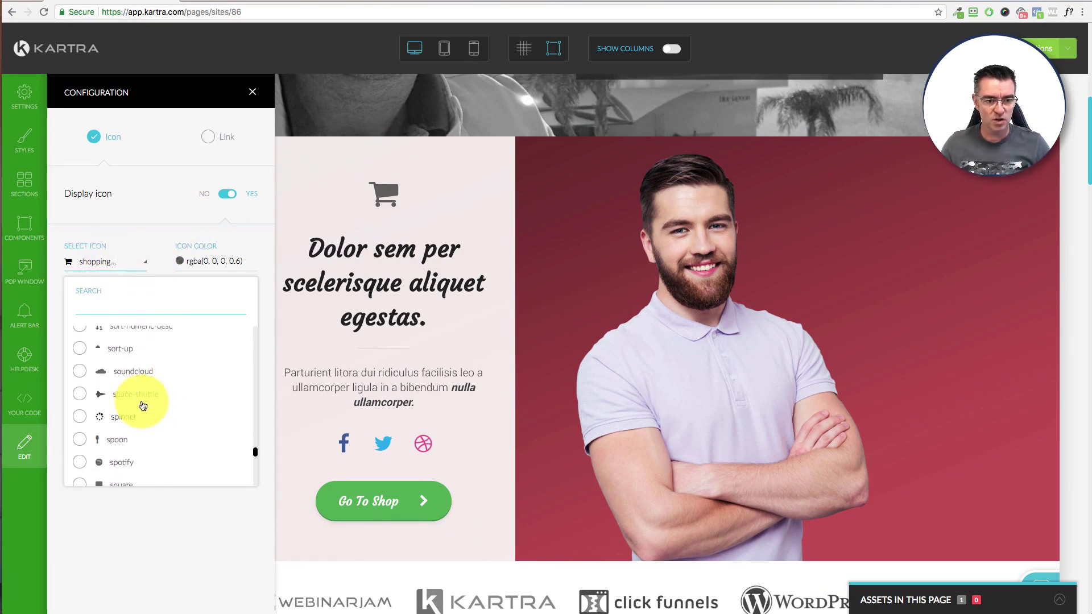
left_click(137, 400)
left_click(174, 359)
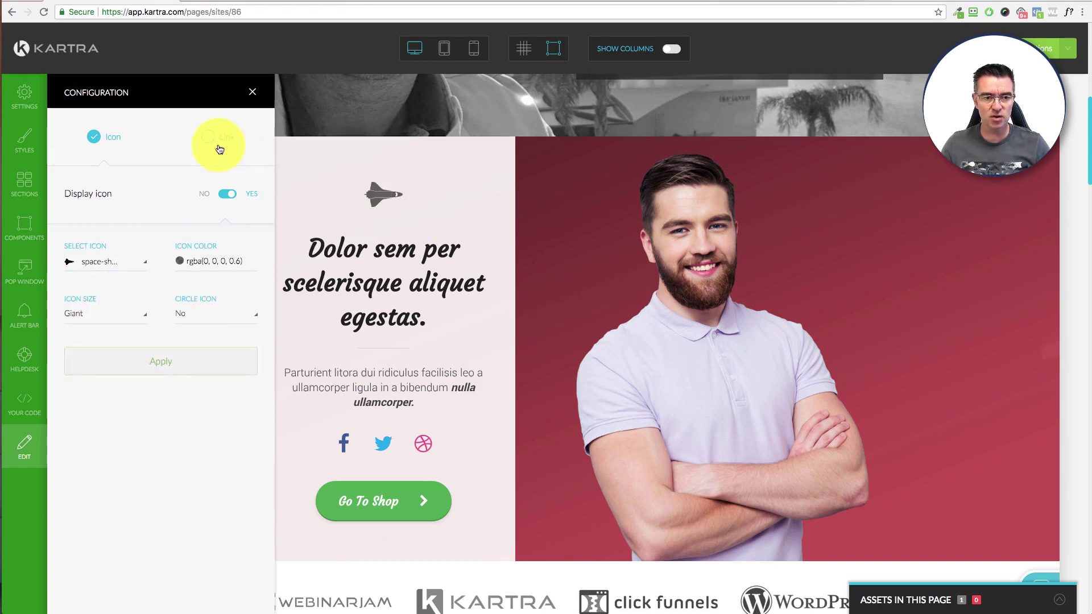
Replace the hero paragraph with 'sdfsdfsdfsa' and set it in the Bevan font
left_click(254, 94)
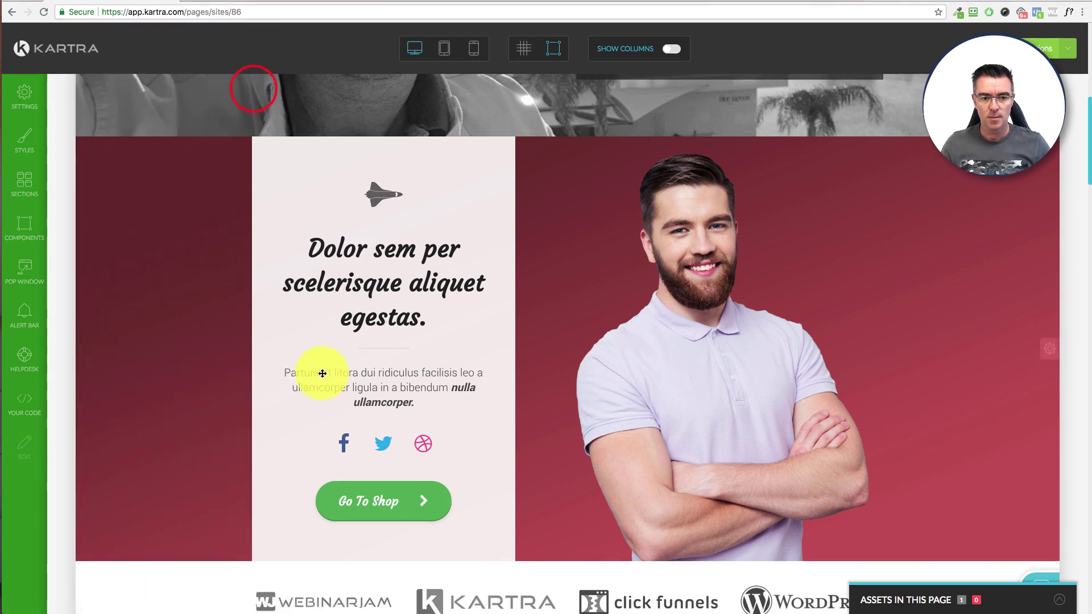
left_click(380, 394)
left_click(401, 363)
left_click_drag(418, 405, 282, 375)
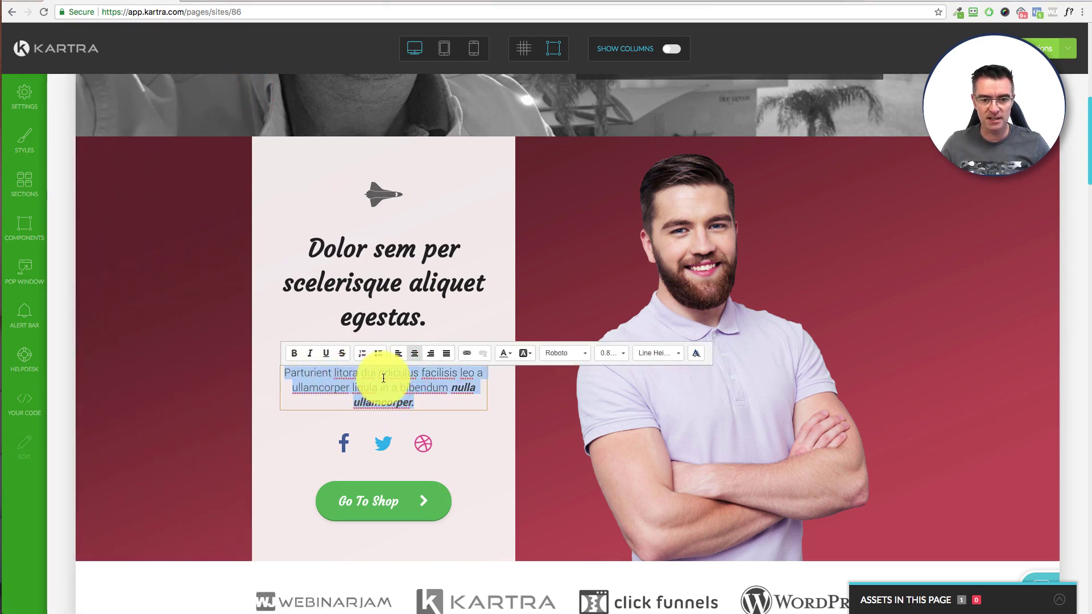
type("sdfsdfsdfsa")
left_click(557, 360)
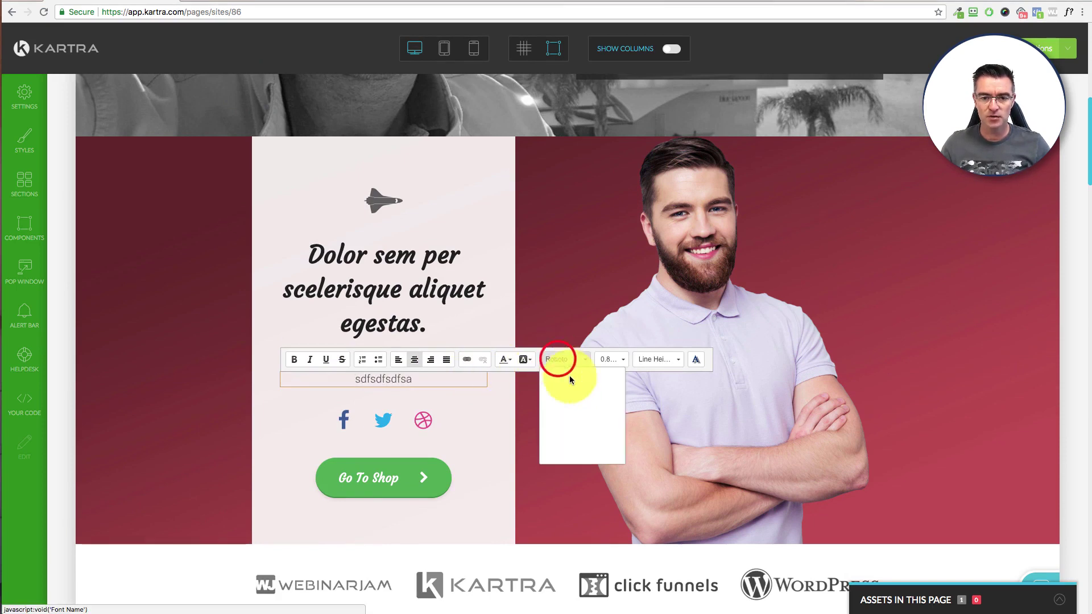
scroll(602, 414, "down", 10)
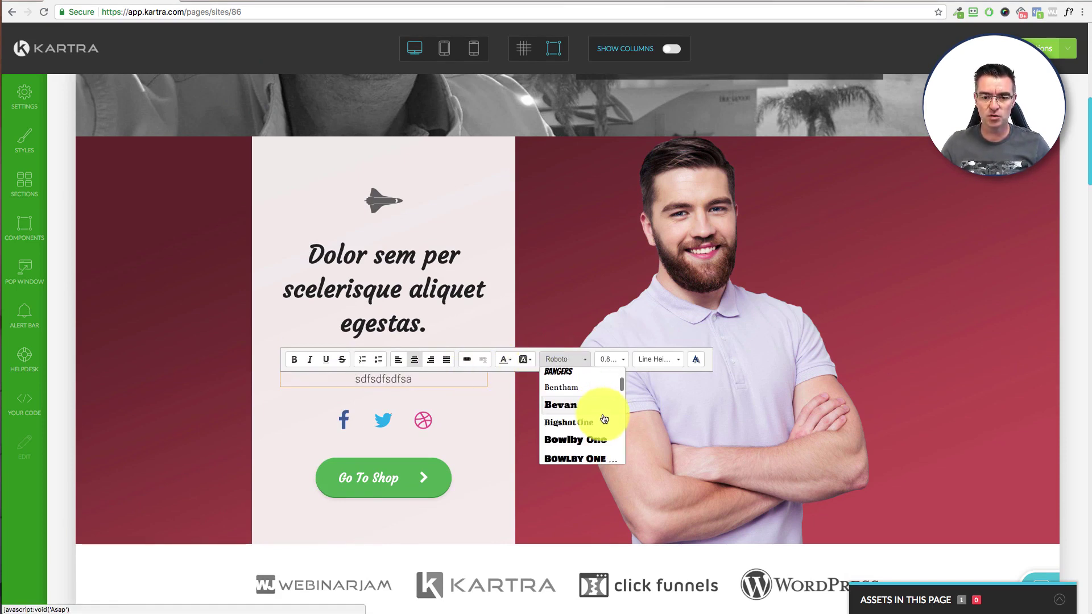
left_click(581, 411)
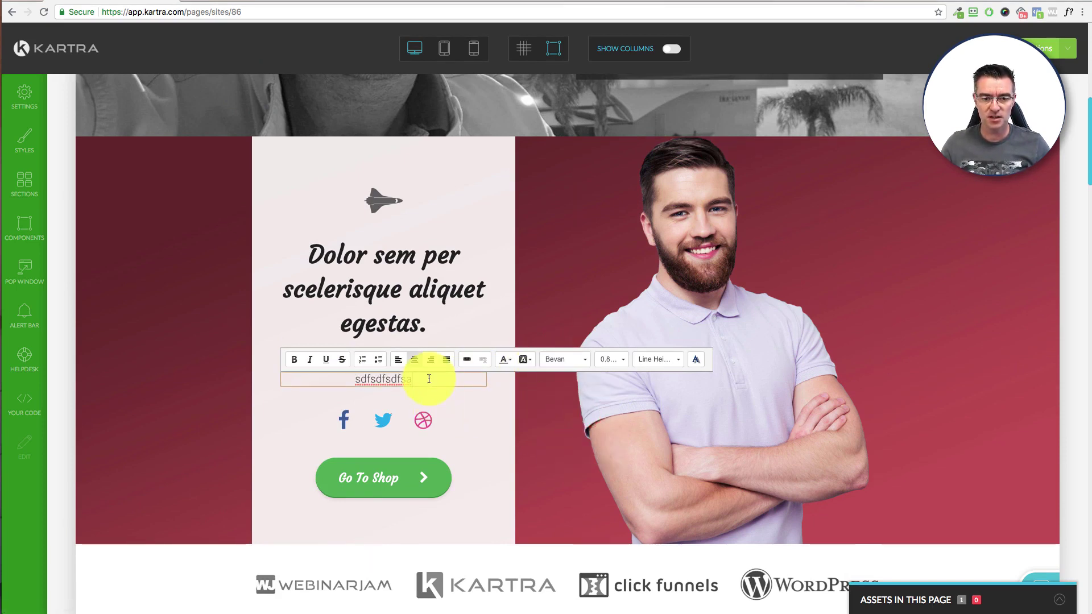
Change the paragraph's font to Bigshot One and finish editing
left_click_drag(429, 379, 328, 369)
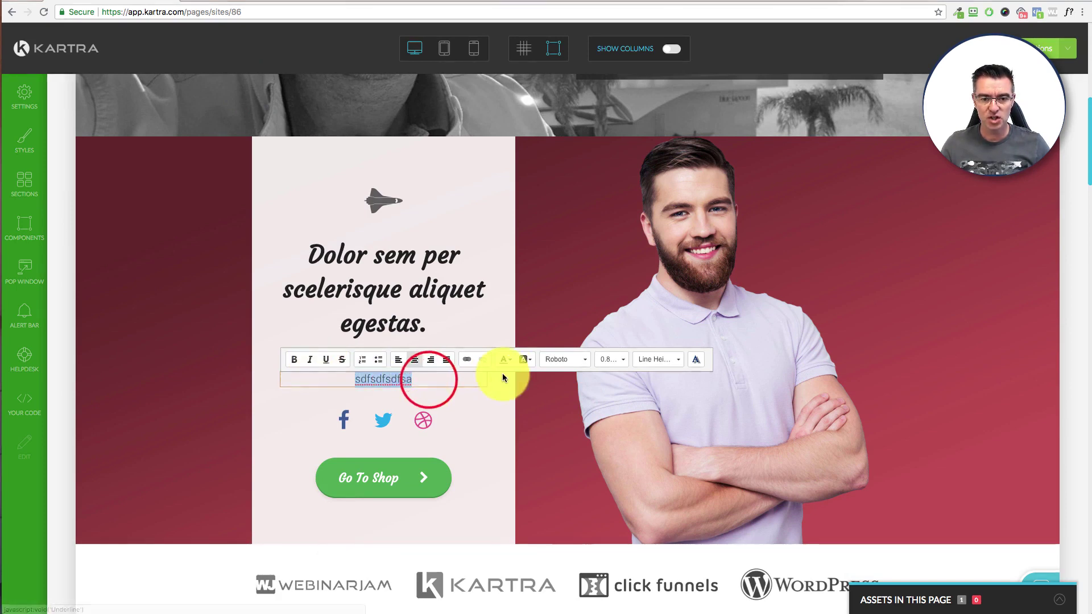
left_click(570, 360)
scroll(599, 428, "down", 5)
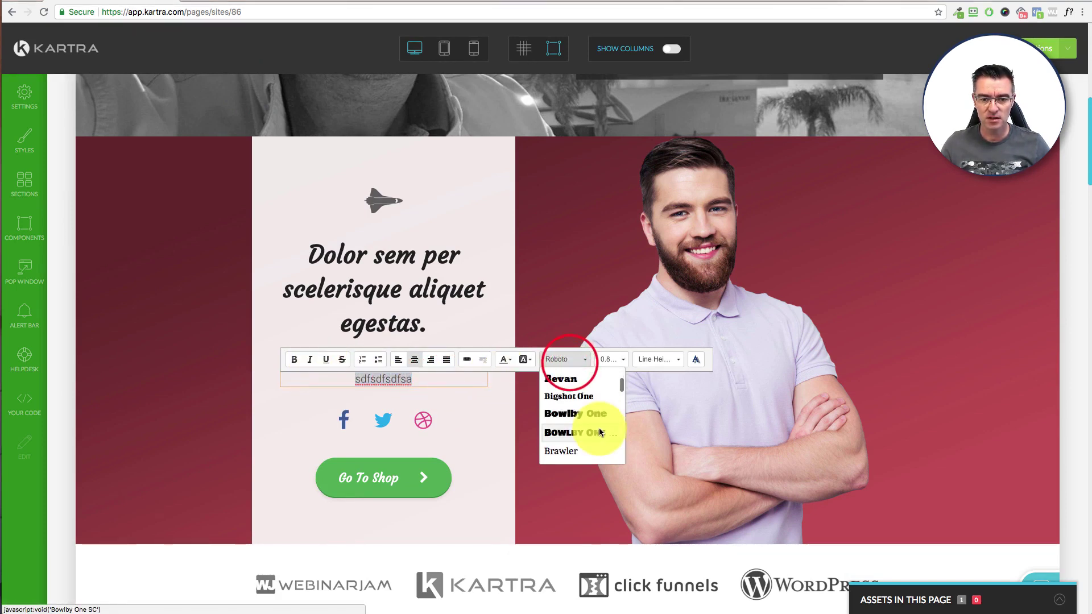
left_click(562, 393)
left_click(496, 422)
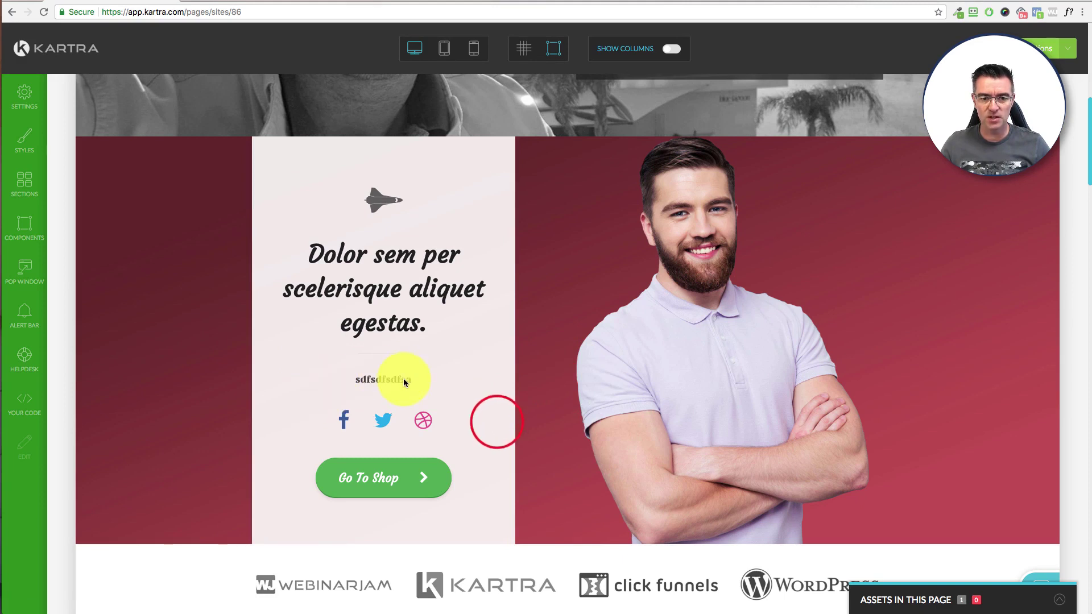
Shrink the man's photo in the red hero's right column with its size slider
left_click(662, 285)
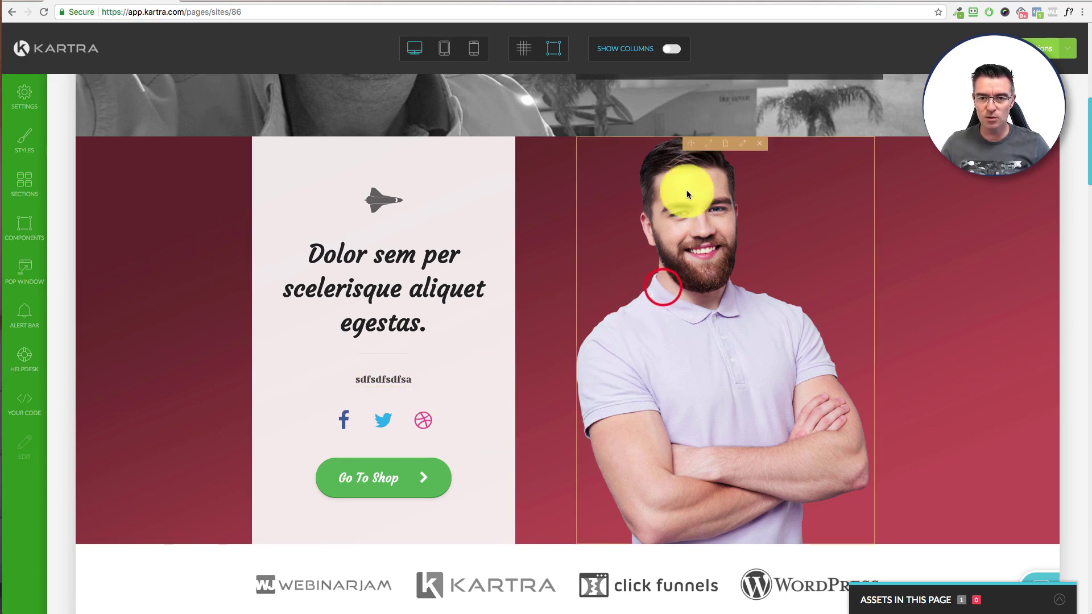
left_click(746, 149)
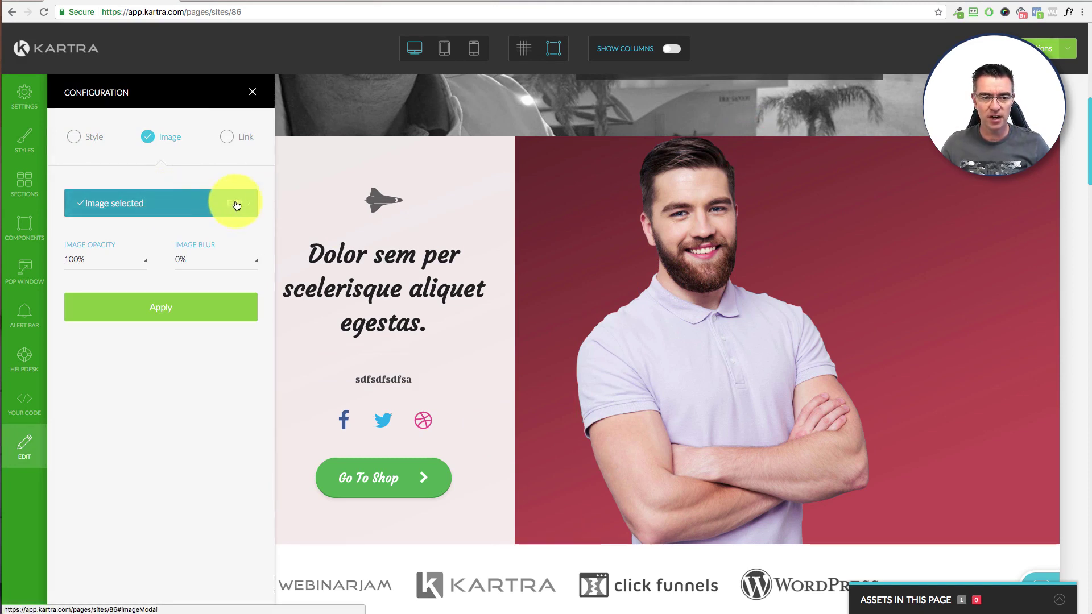
left_click(255, 92)
left_click(697, 188)
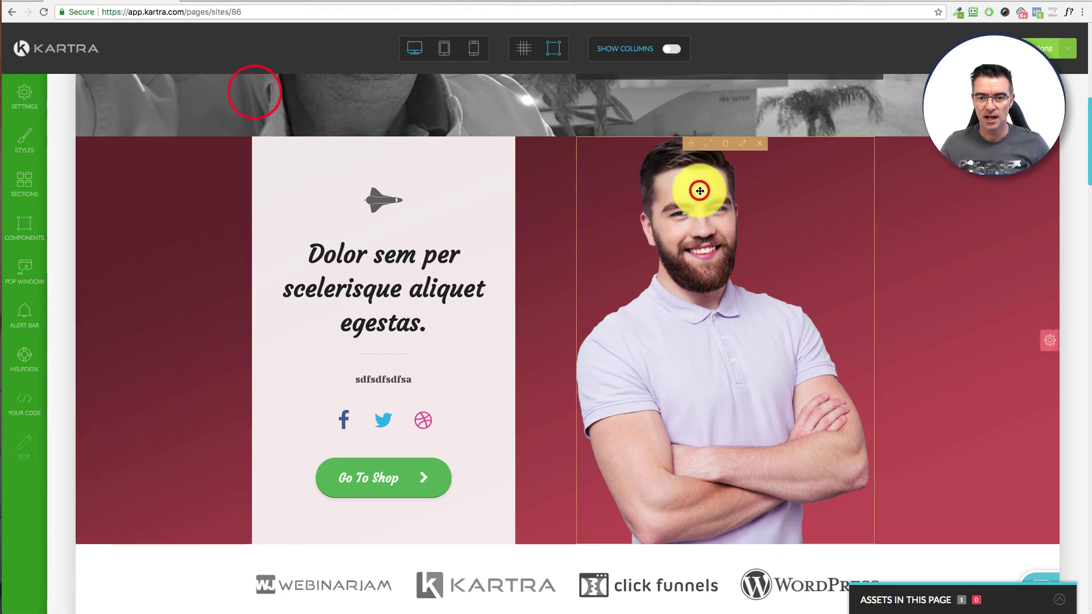
left_click(708, 147)
mouse_move(739, 177)
left_mouse_down()
mouse_move(743, 166)
mouse_move(697, 185)
mouse_move(741, 183)
left_mouse_up()
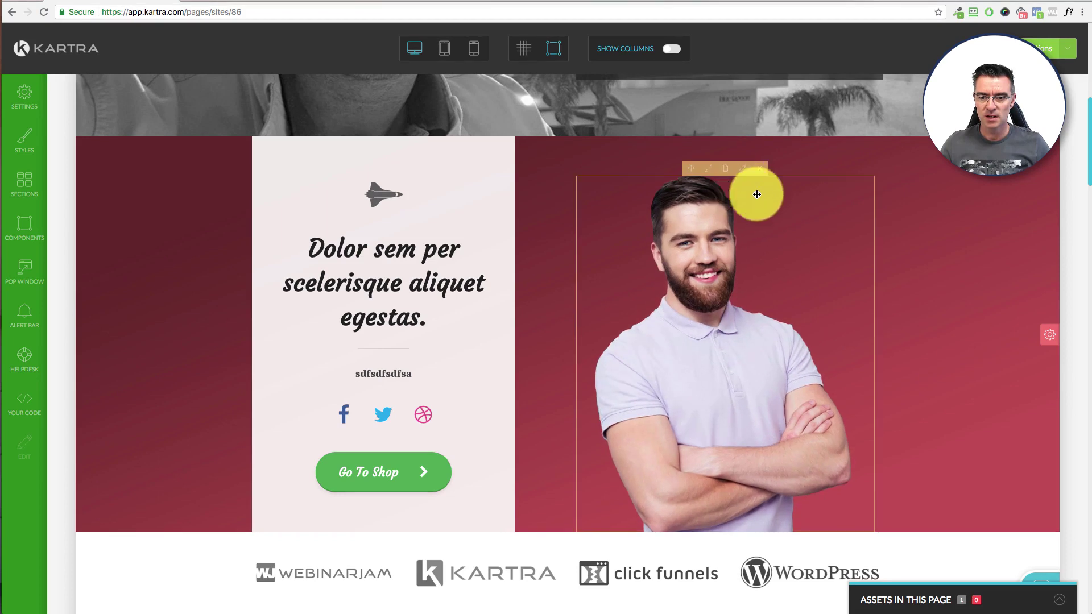
Open the hero text column's background image settings, then close the Image Library unchanged
left_click(1052, 334)
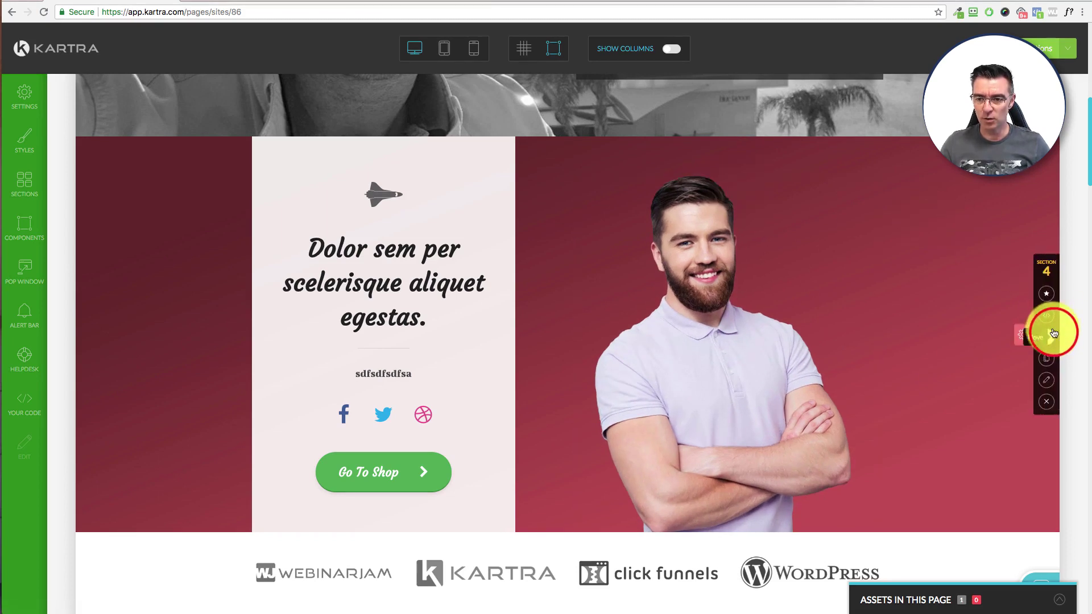
left_click(1046, 382)
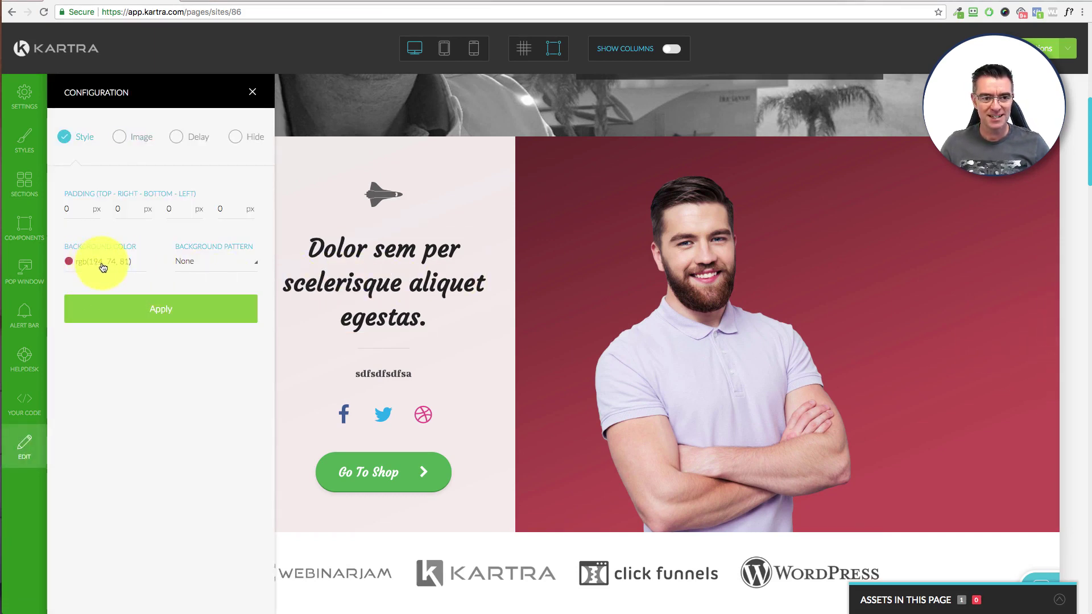
left_click(119, 137)
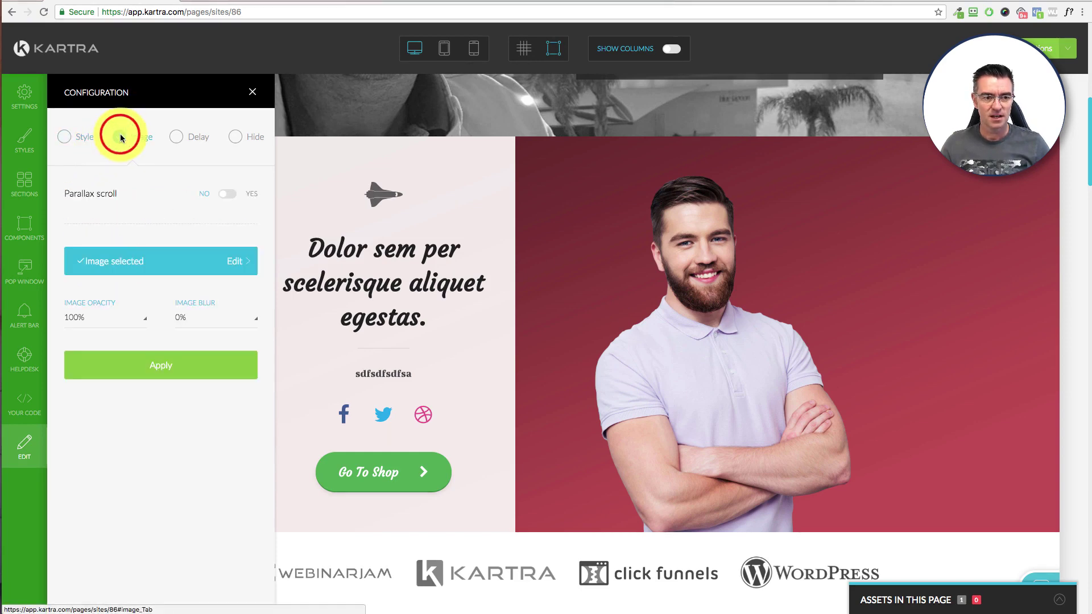
left_click(115, 262)
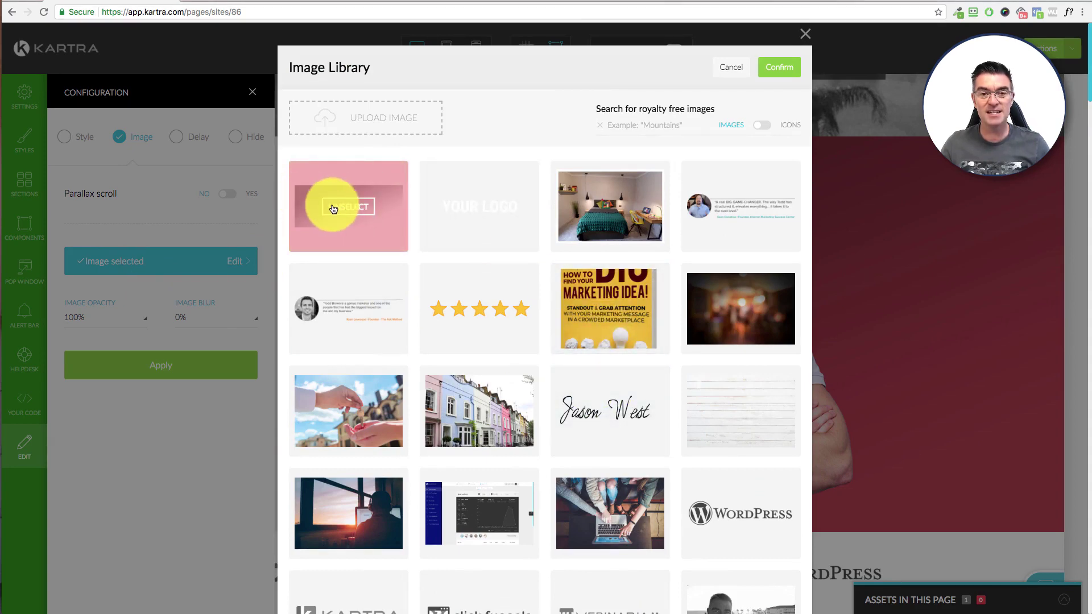
left_click(805, 34)
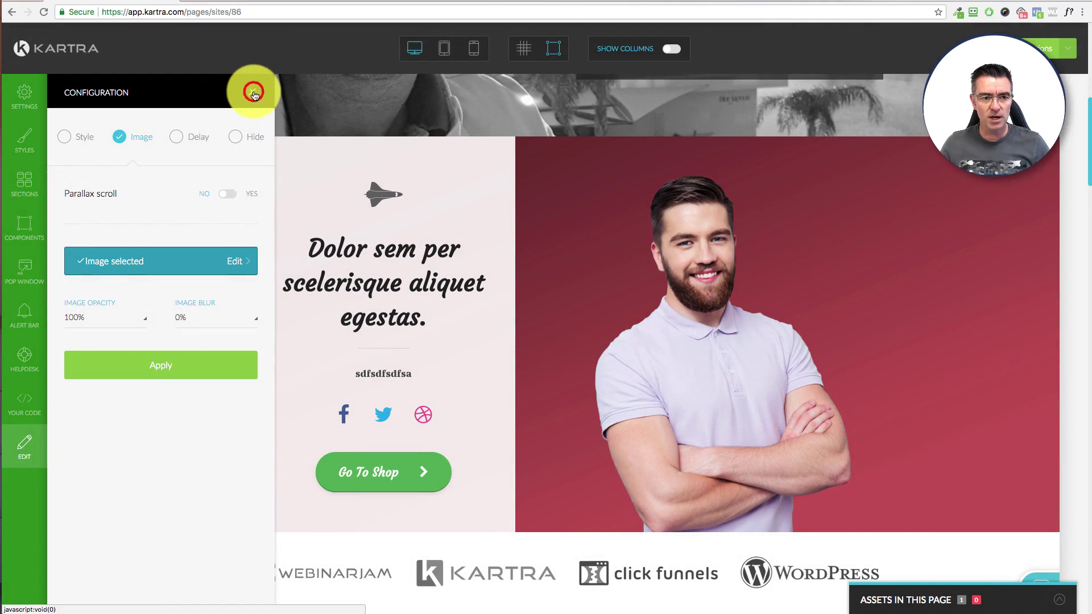
Close the section Configuration panel, then select and deselect the space-shuttle icon
left_click(253, 92)
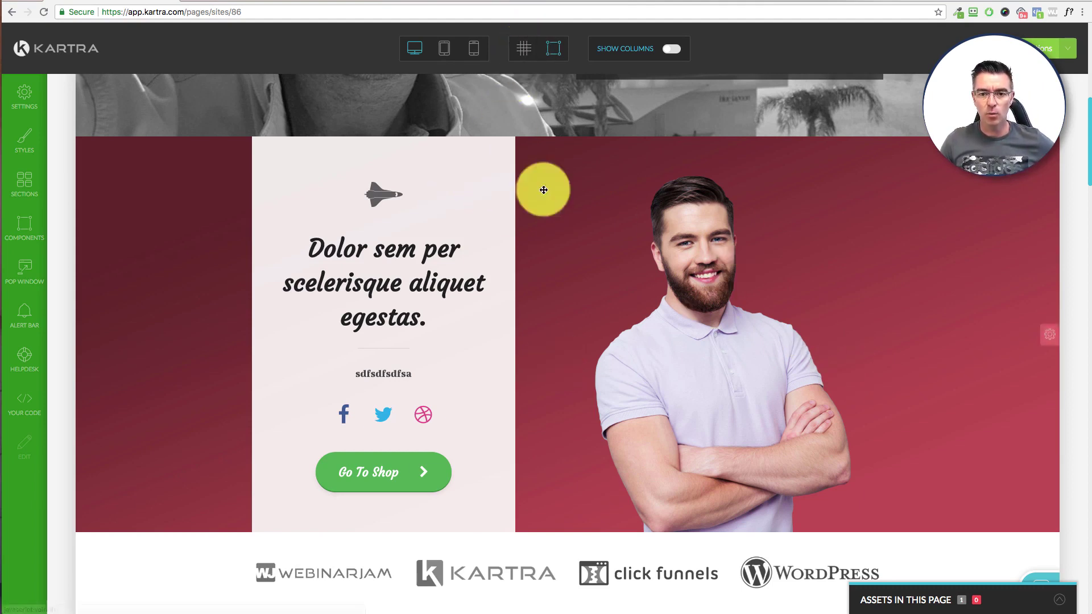
left_click(367, 256)
left_click(463, 189)
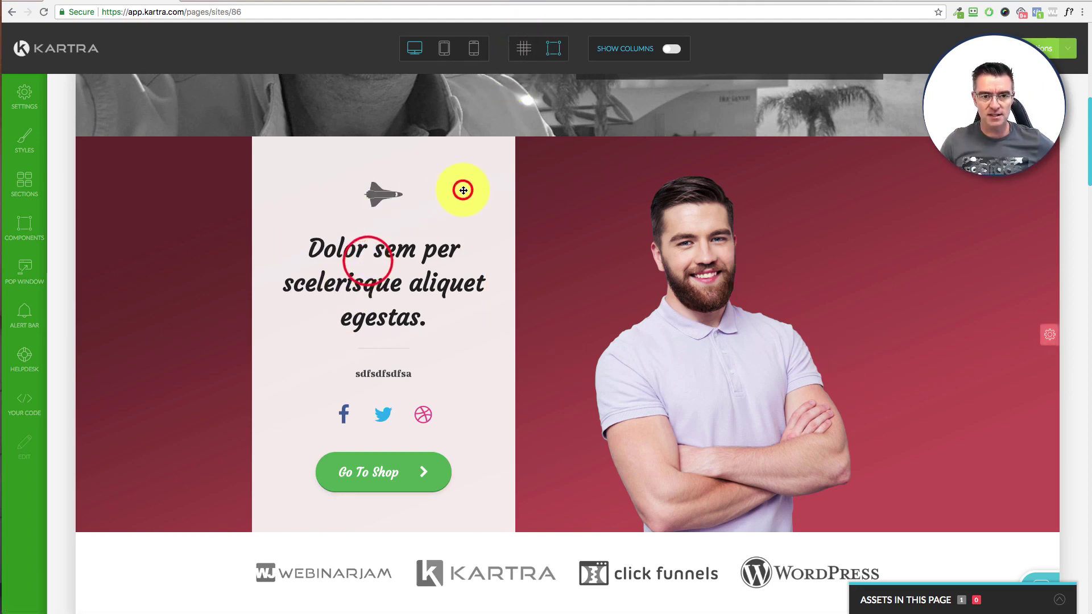
left_click(378, 194)
left_click(384, 269)
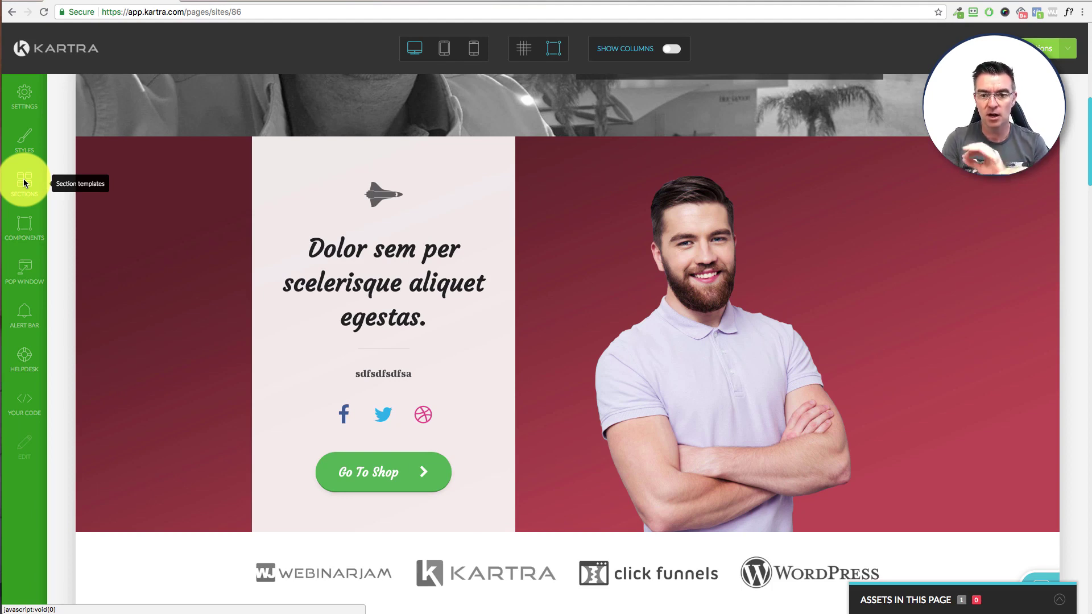
Drag a basic image block from Block Templates into place above the hero headline
left_click(24, 230)
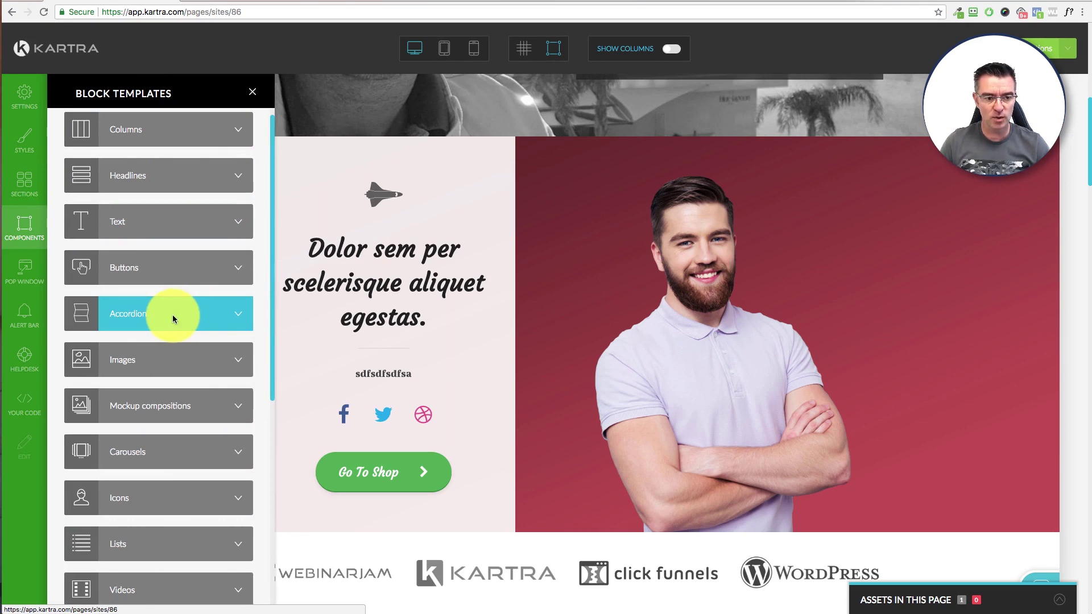
left_click(150, 359)
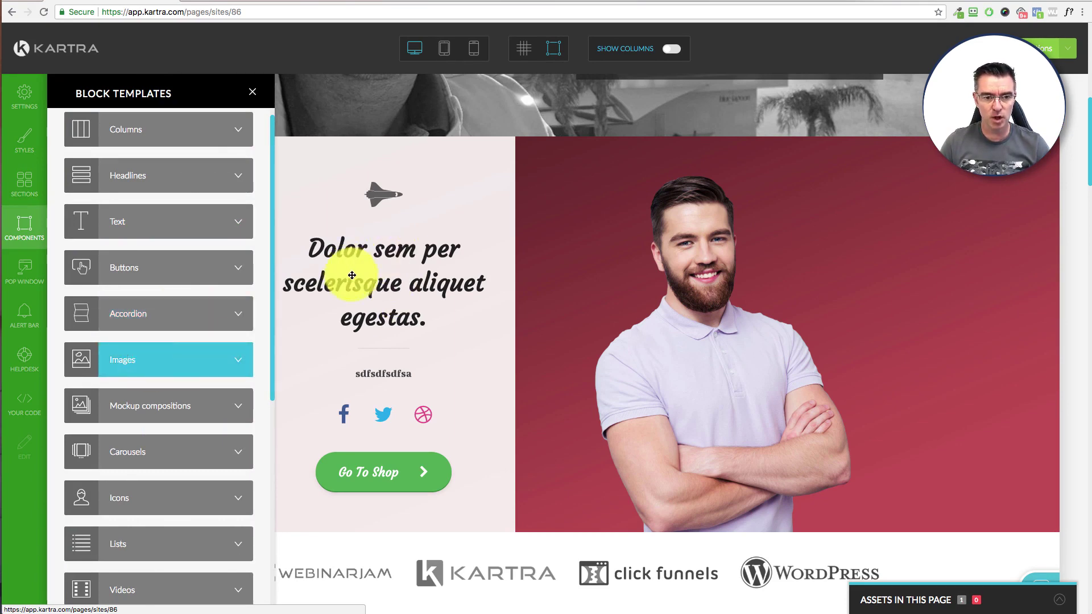
left_click(153, 174)
left_click_drag(279, 200, 398, 280)
left_click(253, 92)
left_click(356, 337)
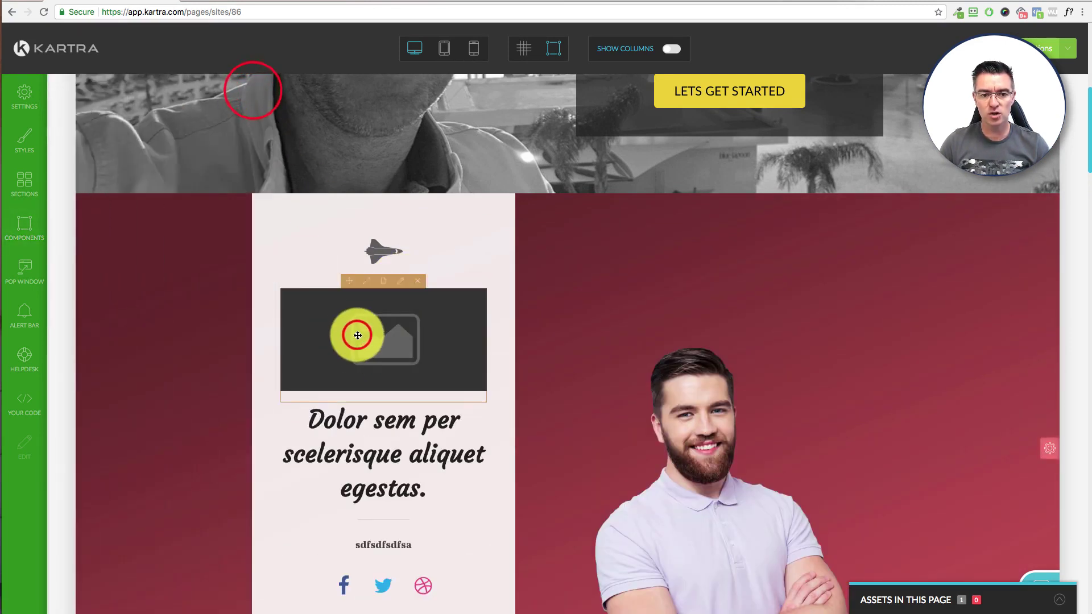
Search the Image Library for 'ferrari' and apply the red Ferrari photo to the new block
left_click(406, 297)
left_click(147, 200)
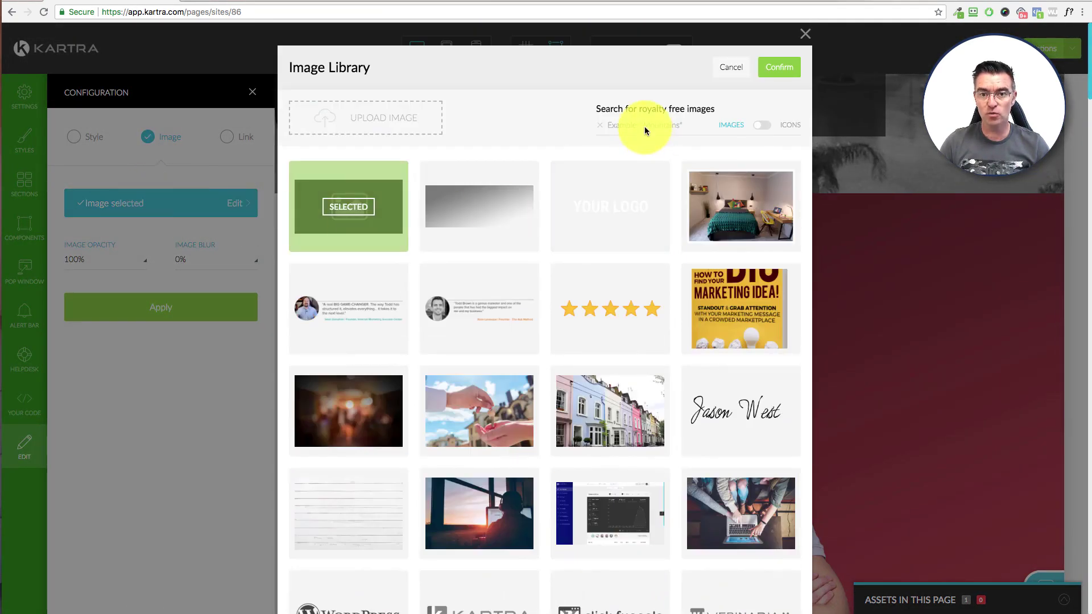
left_click(645, 125)
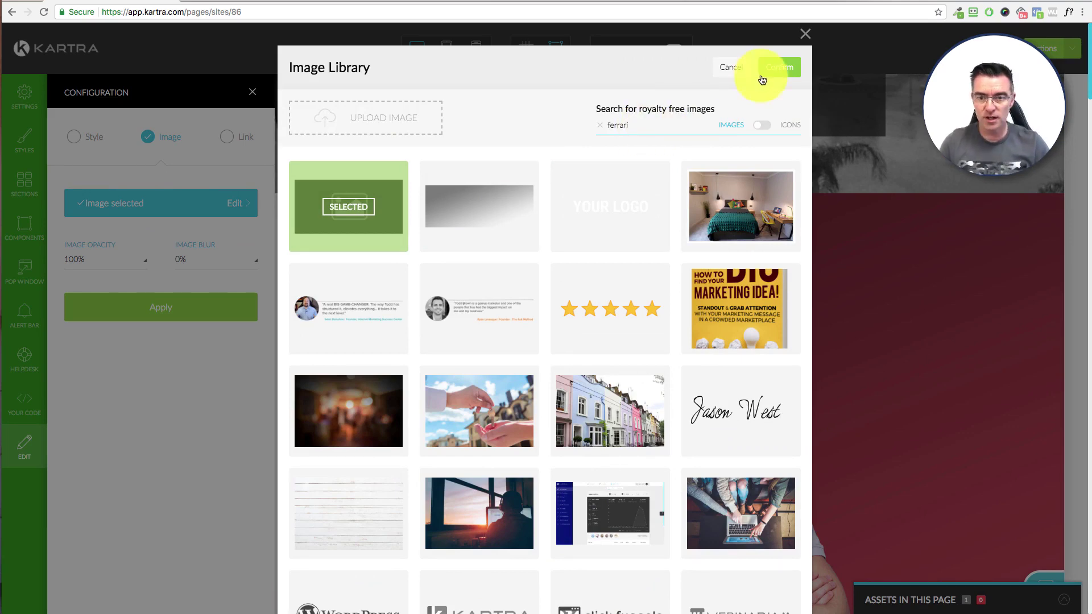
key("Return")
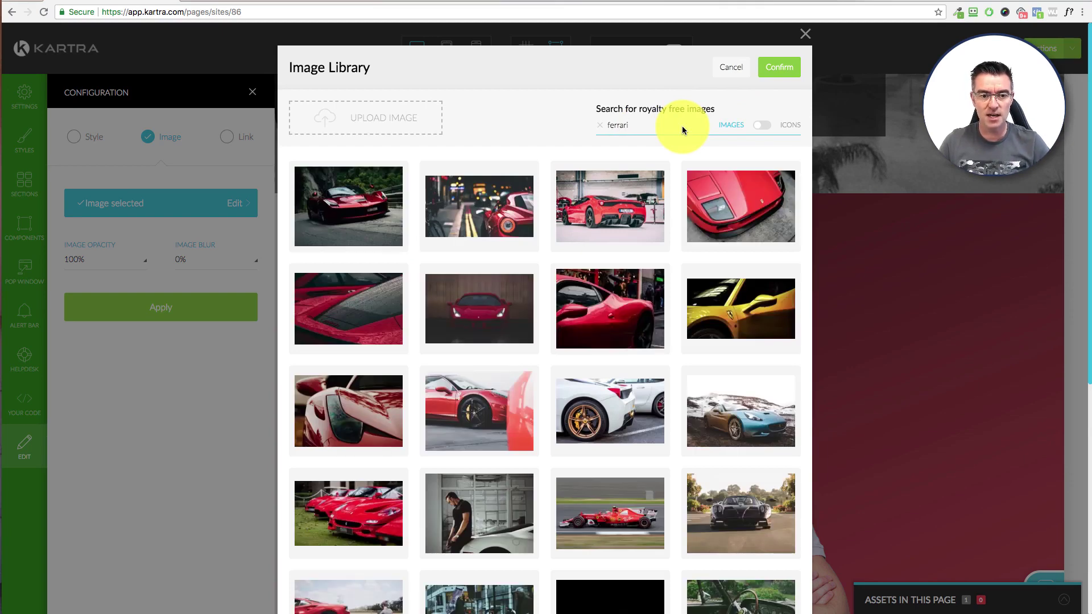
mouse_move(375, 382)
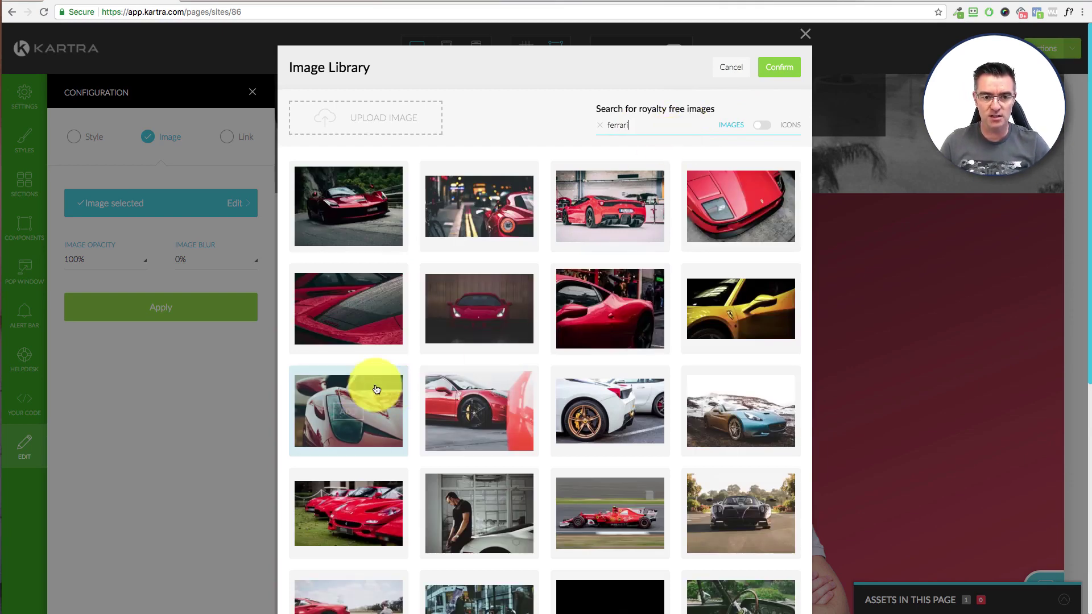
left_click(349, 413)
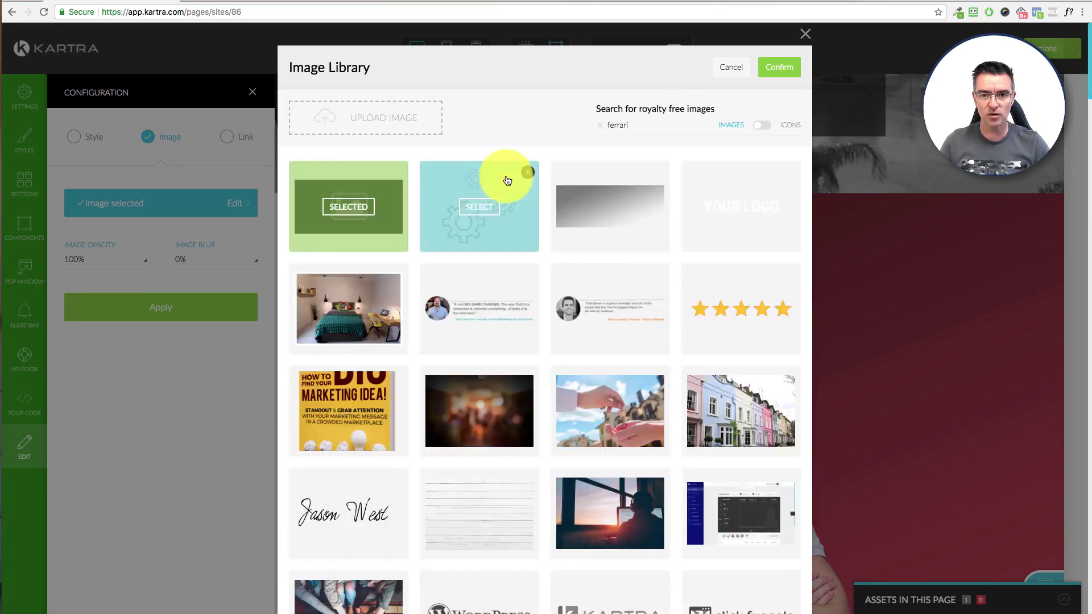
left_click(480, 208)
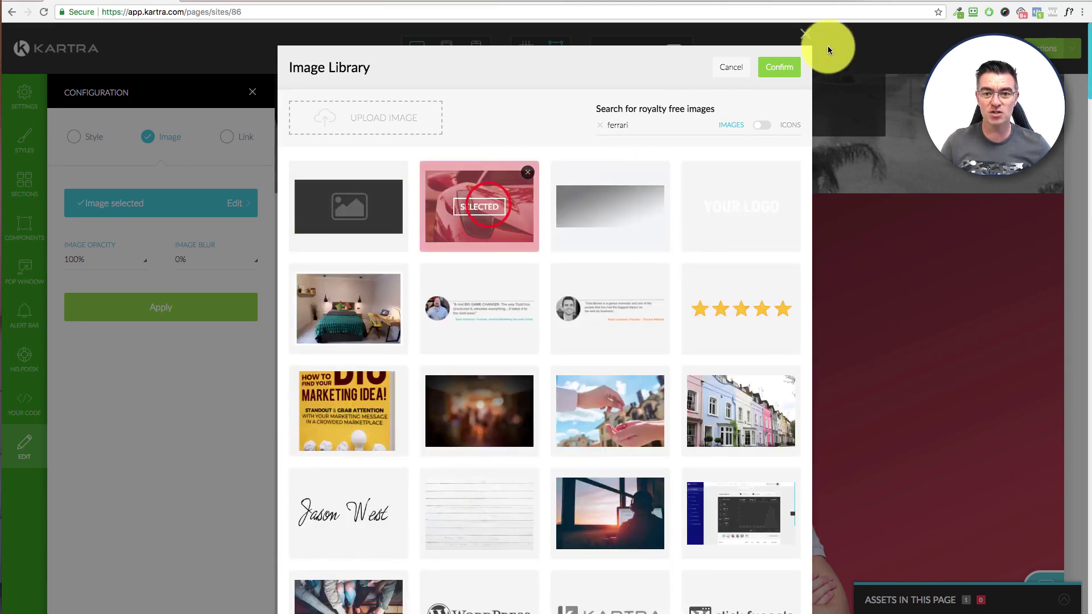
left_click(784, 73)
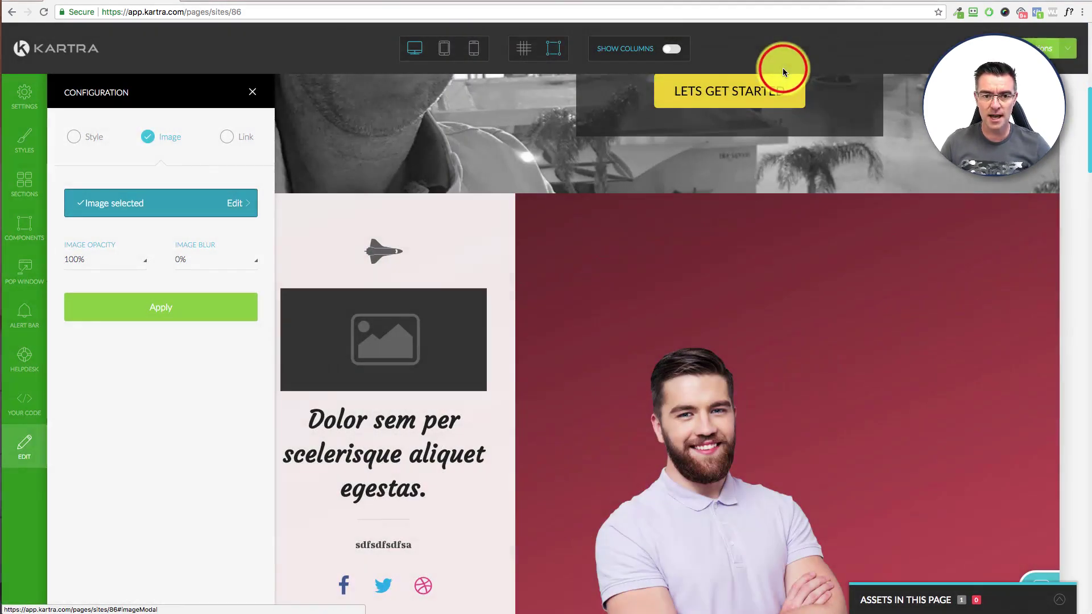
left_click(145, 317)
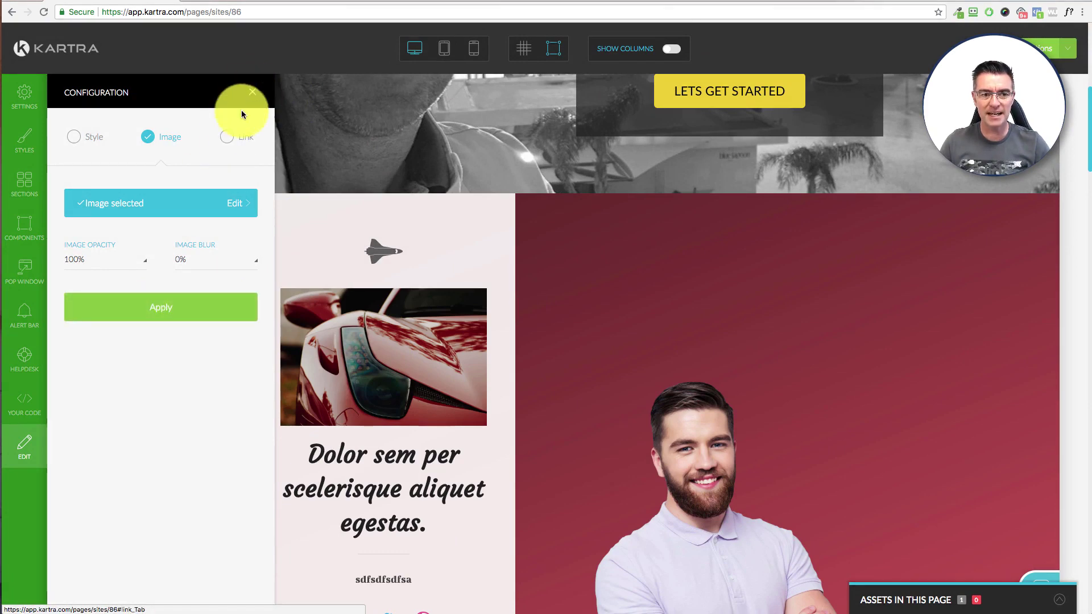
left_click(251, 92)
Delete the Ferrari image block from the red hero column
scroll(456, 335, "down", 2)
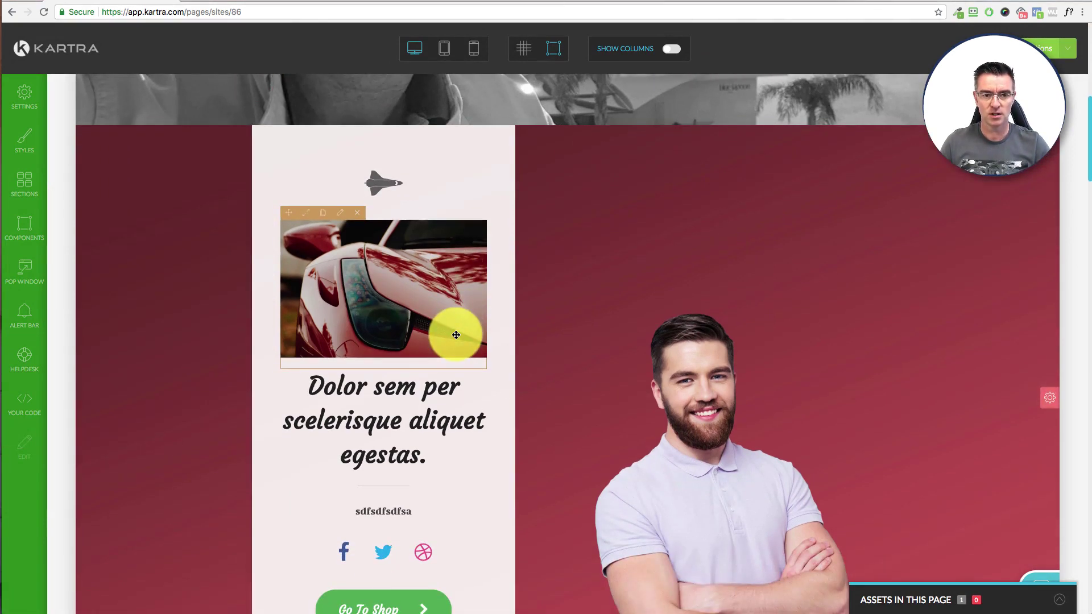
scroll(456, 335, "down", 1)
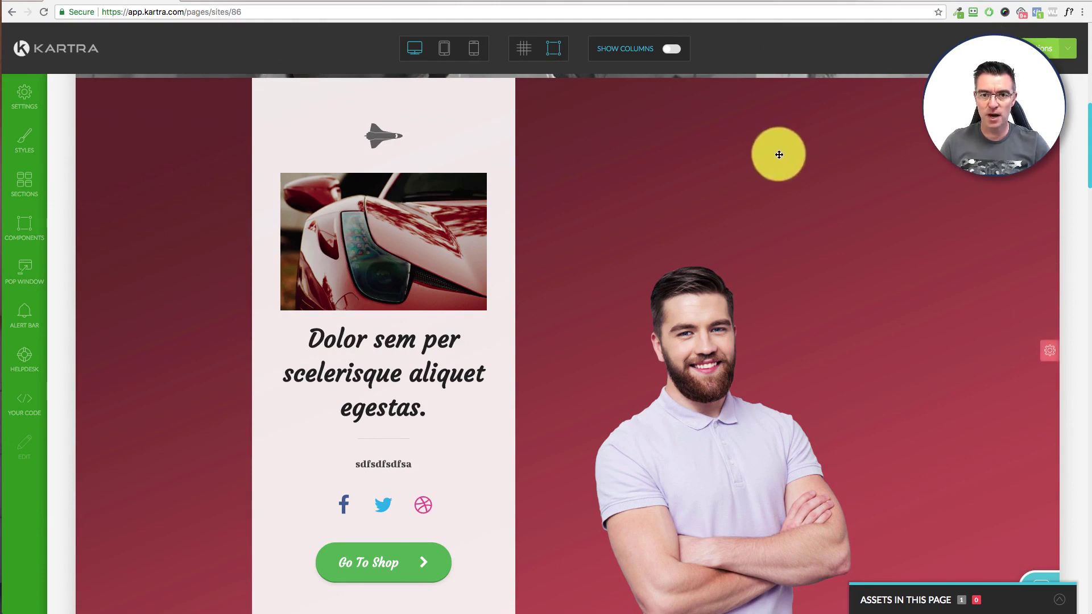
scroll(717, 159, "up", 2)
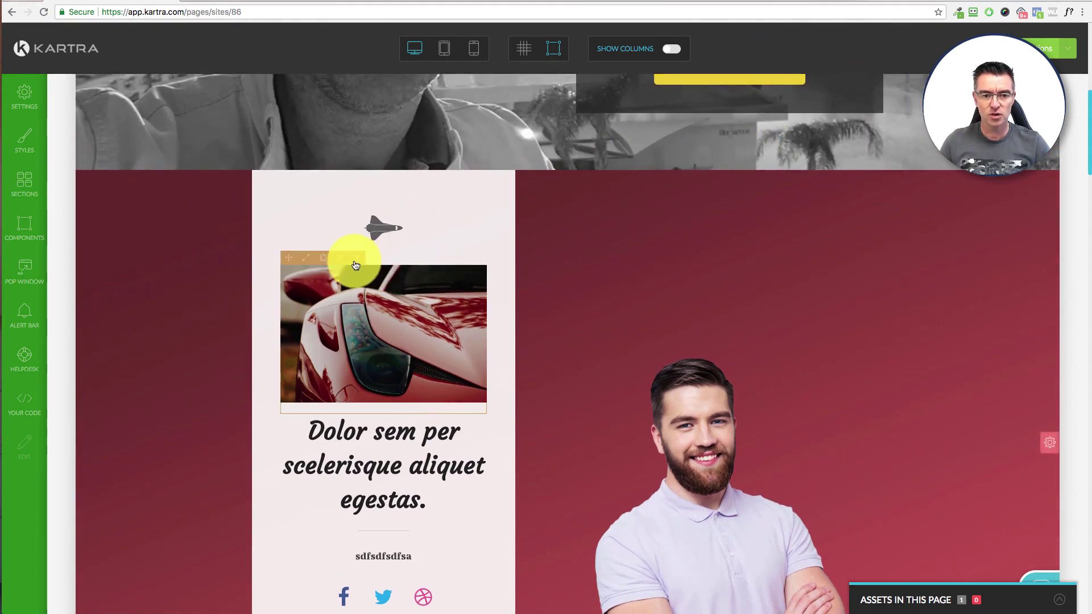
left_click(359, 259)
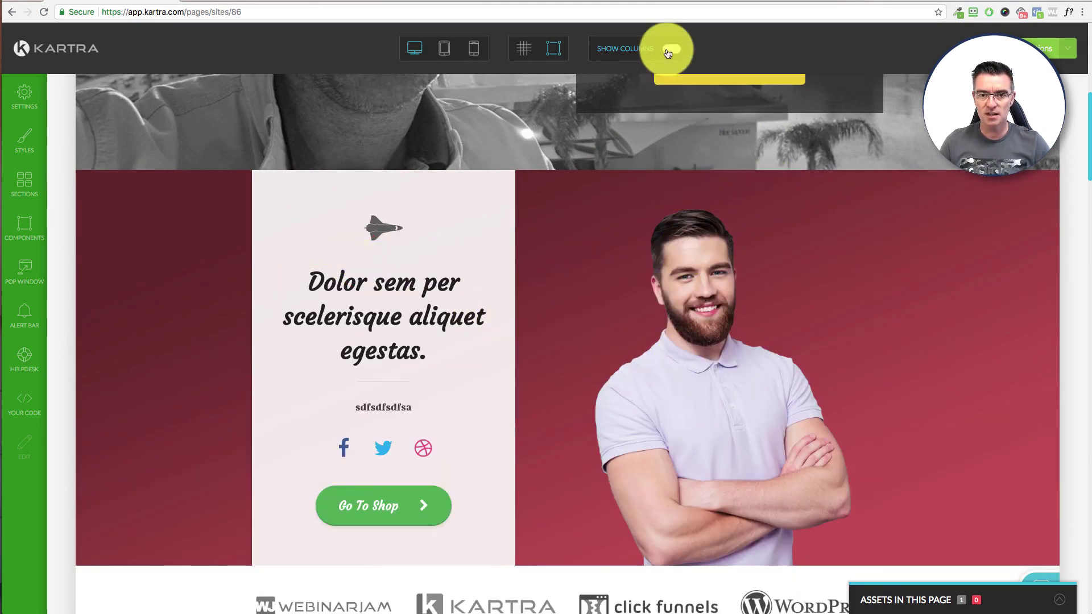
left_click(509, 55)
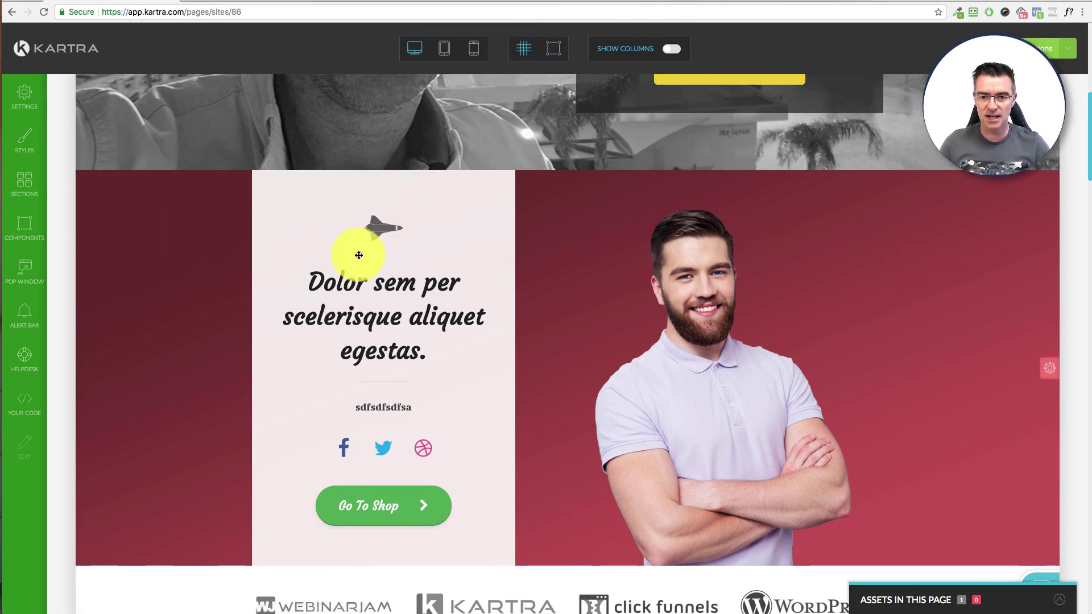
scroll(722, 305, "up", 1)
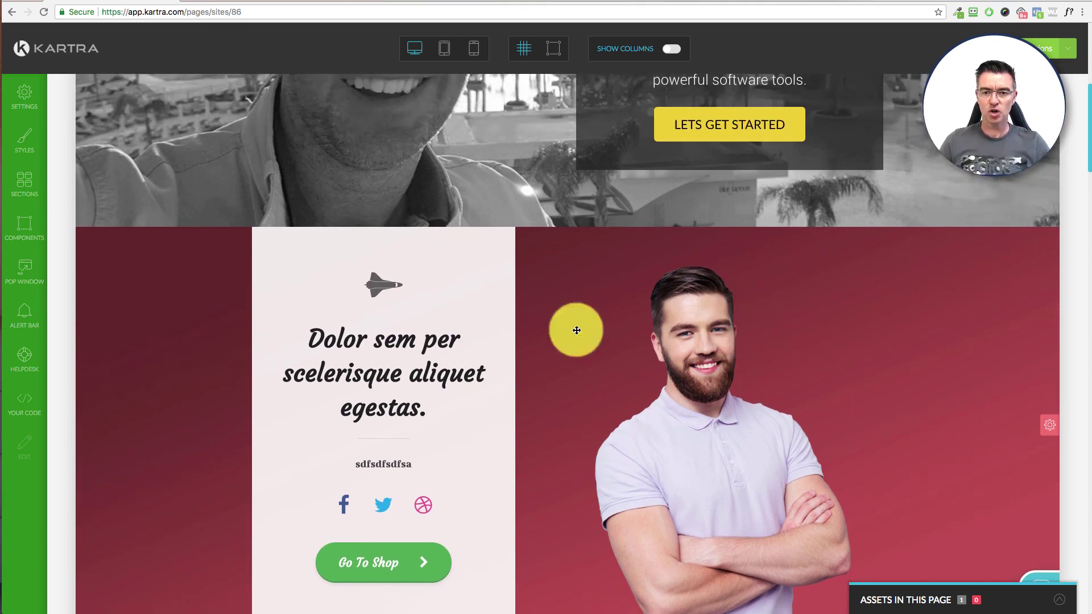
left_click(480, 243)
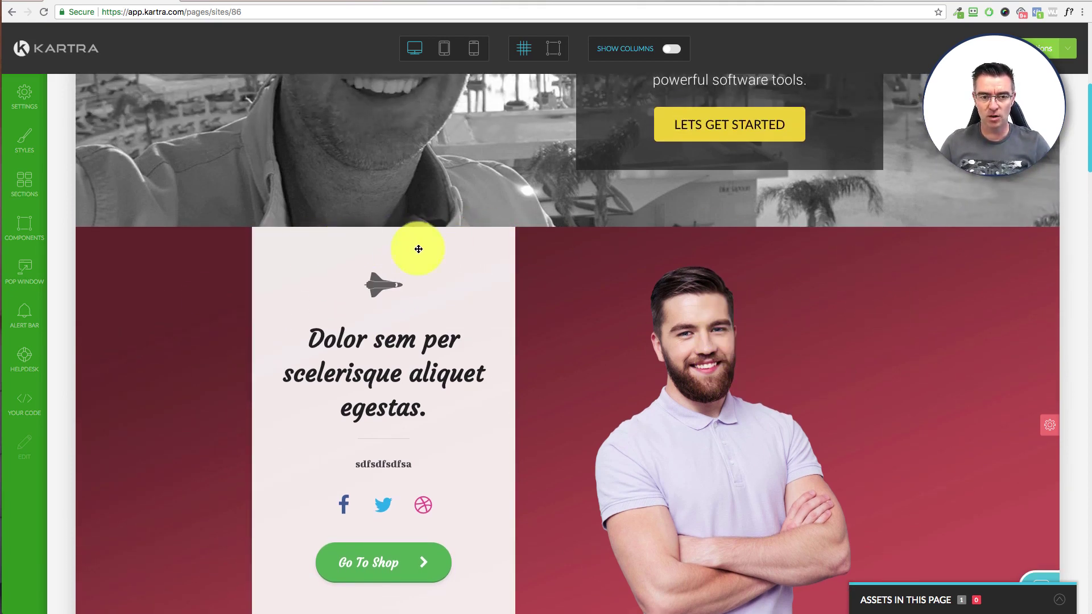
left_click(458, 248)
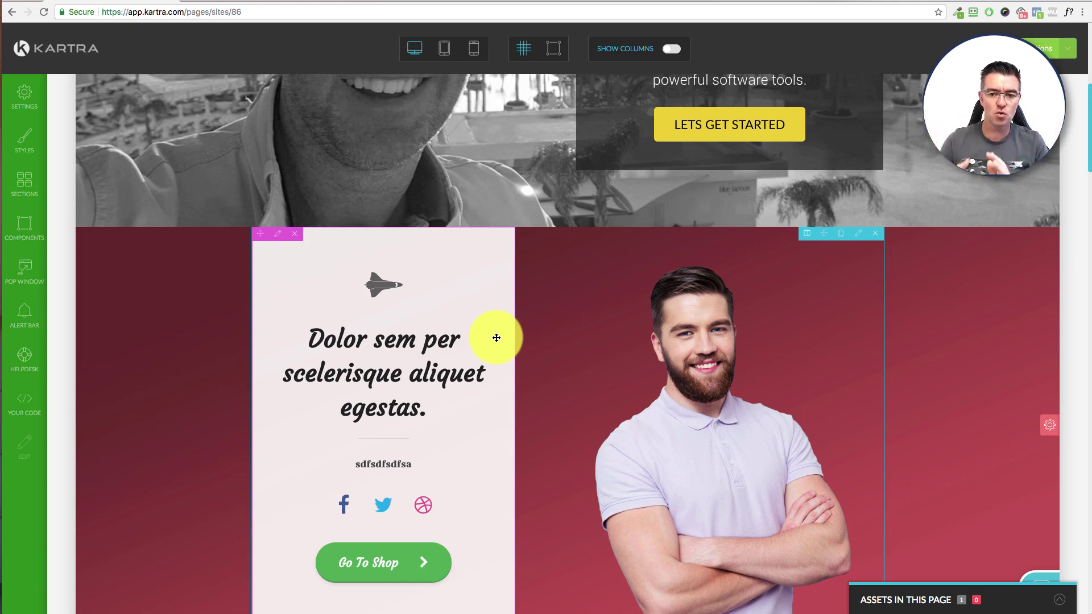
Return to component editing, then preview the Homepage at tablet width and scroll through it
left_click(559, 53)
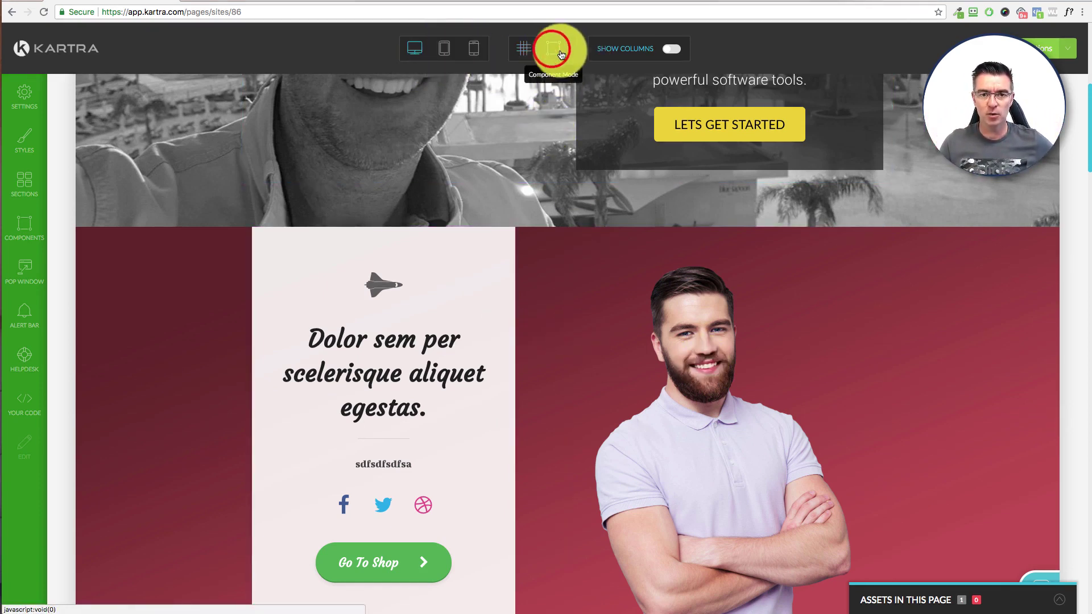
scroll(573, 142, "up", 8)
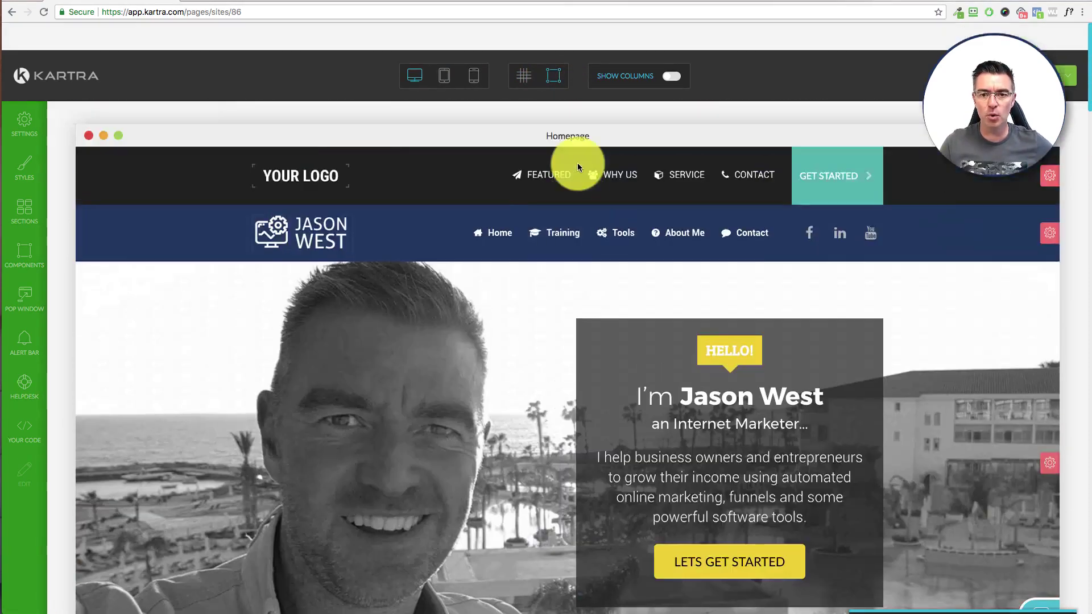
scroll(578, 164, "down", 1)
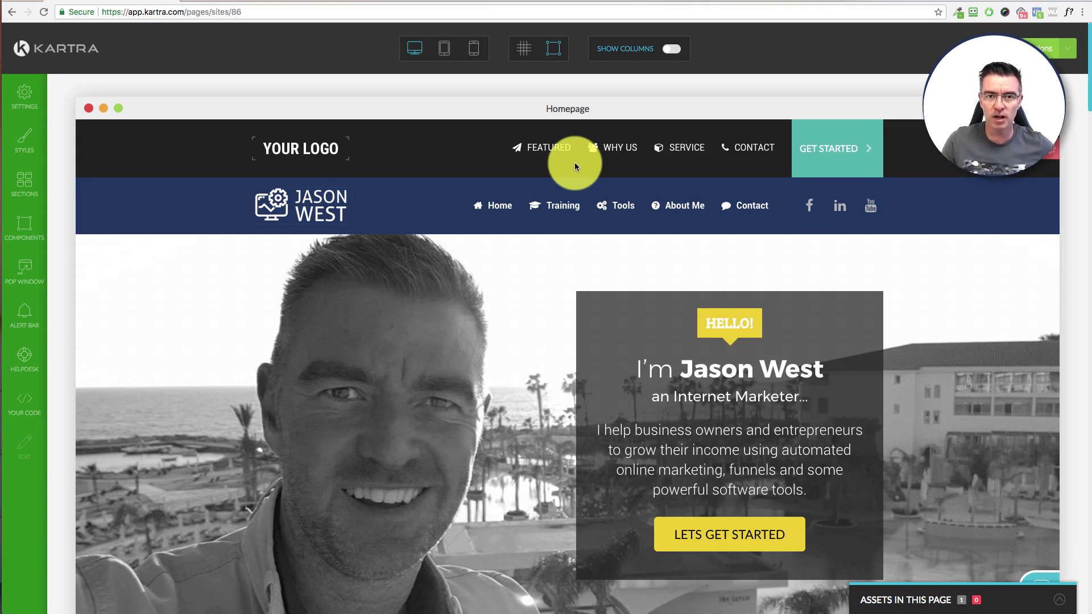
left_click(440, 53)
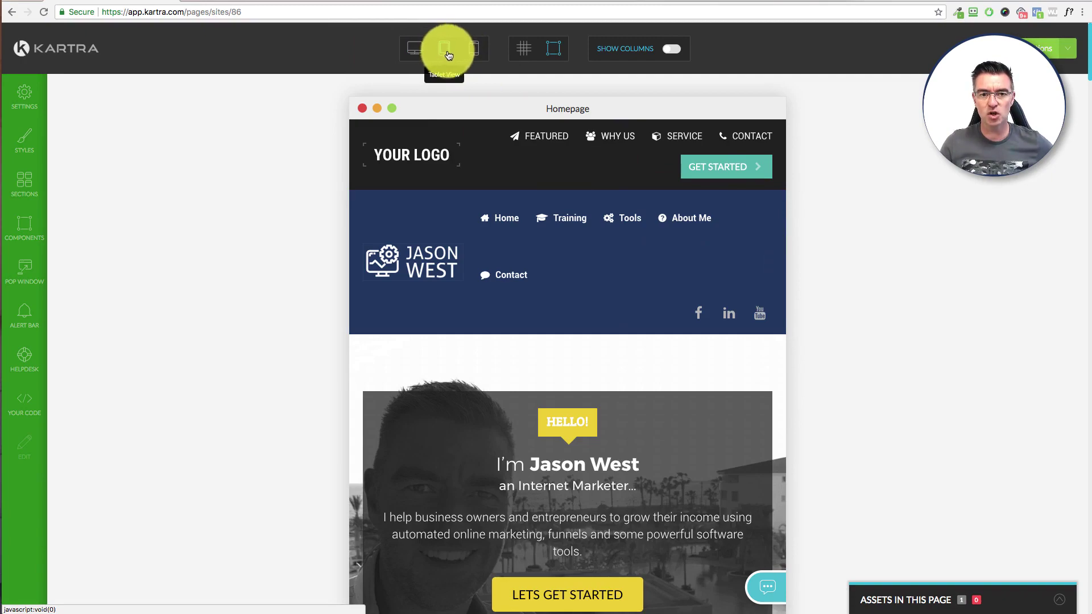
scroll(710, 268, "down", 15)
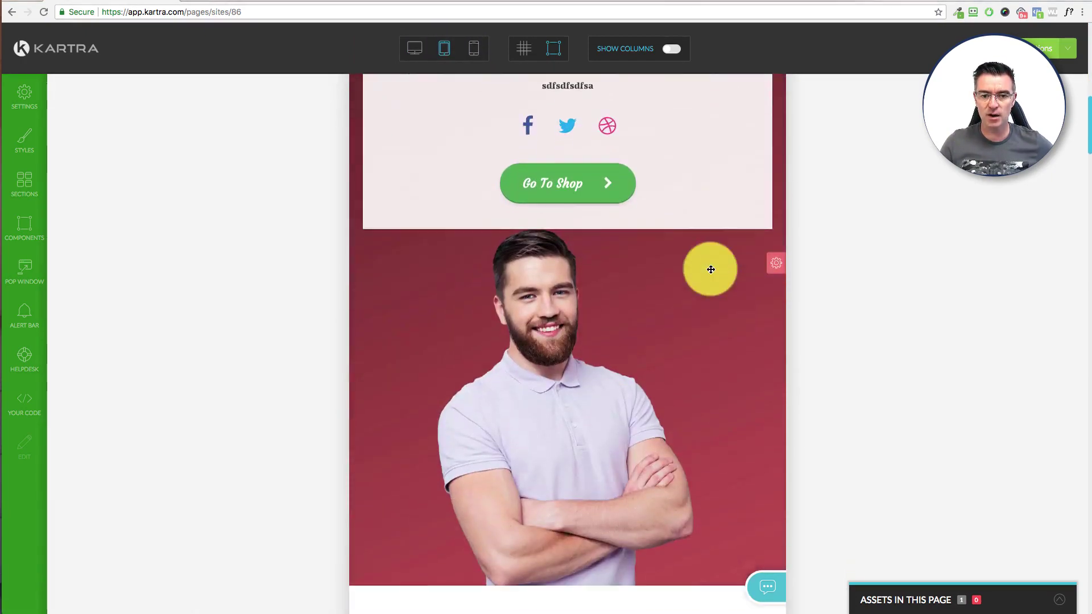
scroll(710, 269, "down", 15)
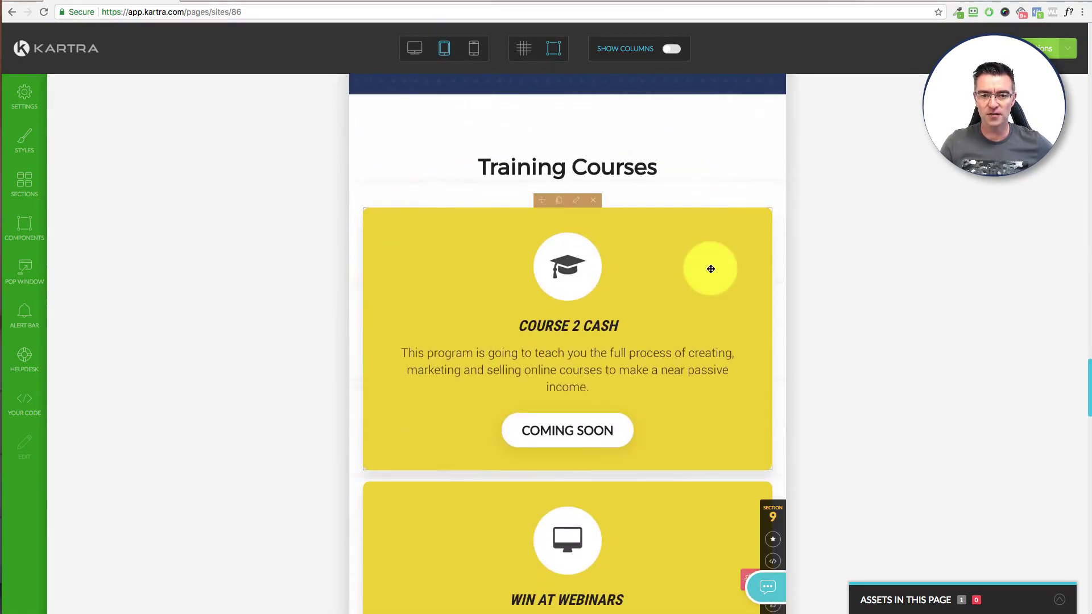
scroll(625, 171, "up", 10)
Switch to phone view and delete the top YOUR LOGO header section
left_click(475, 48)
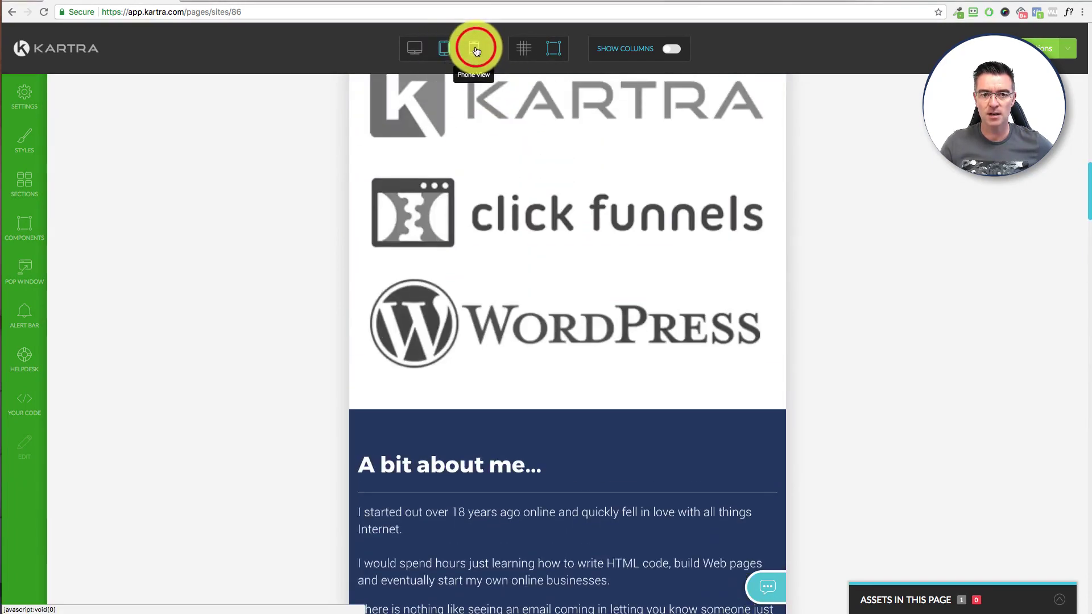
scroll(659, 216, "up", 10)
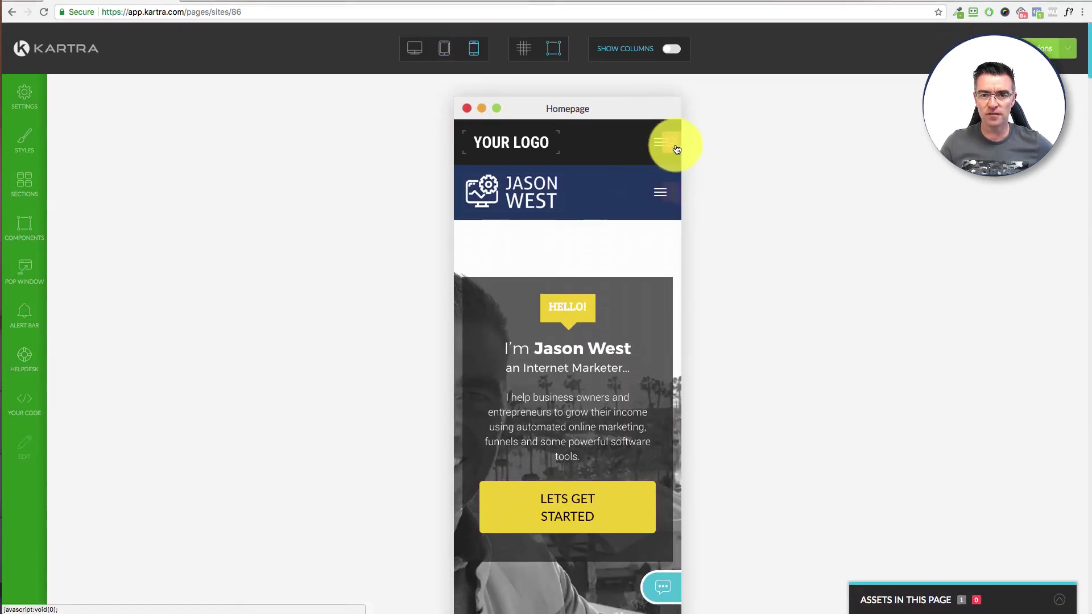
left_click(672, 145)
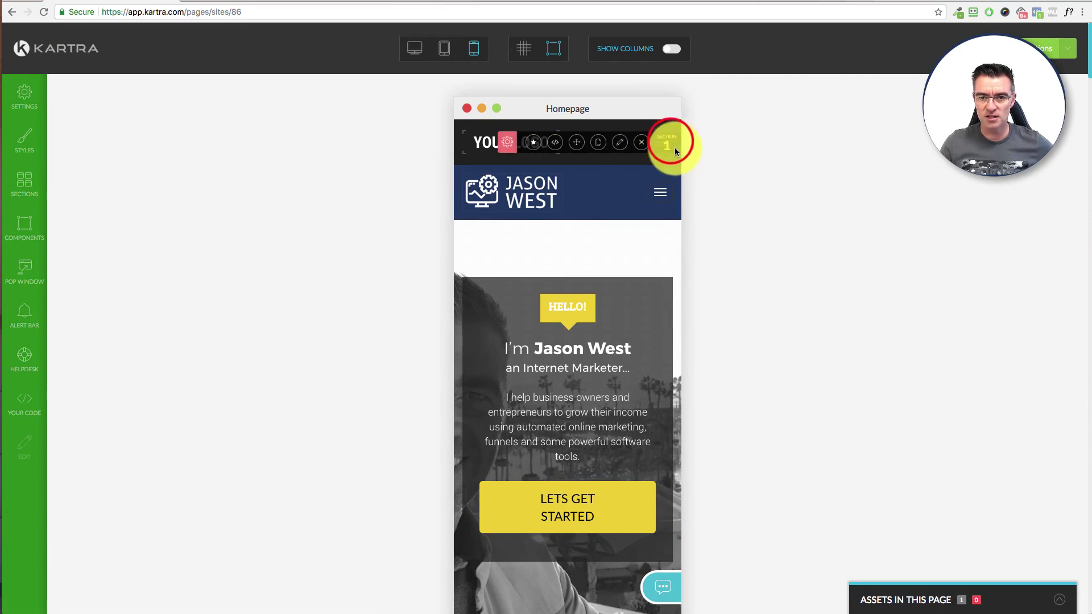
left_click(643, 142)
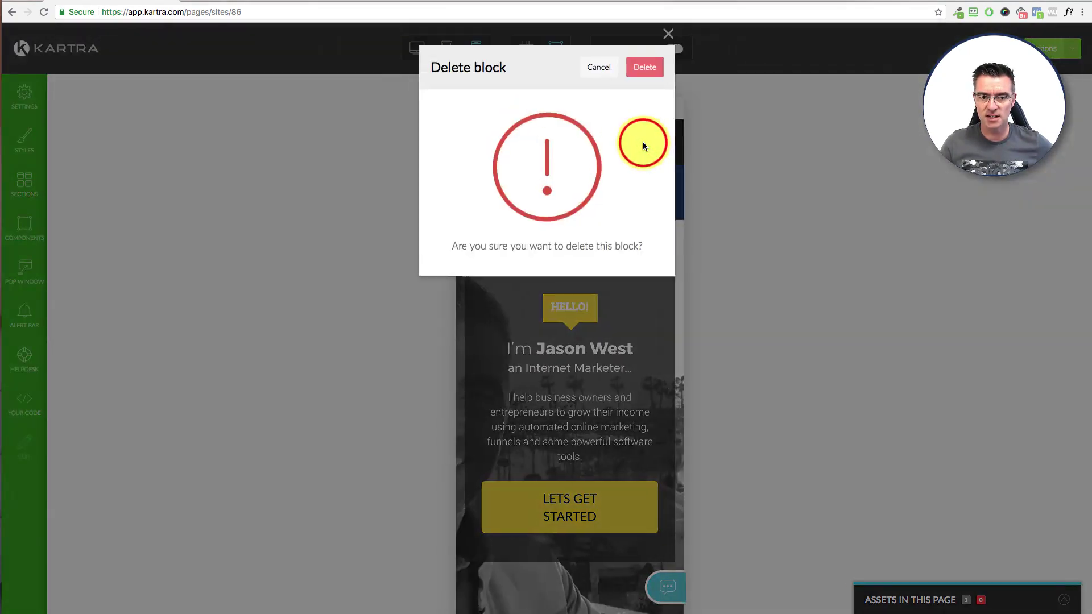
left_click(649, 69)
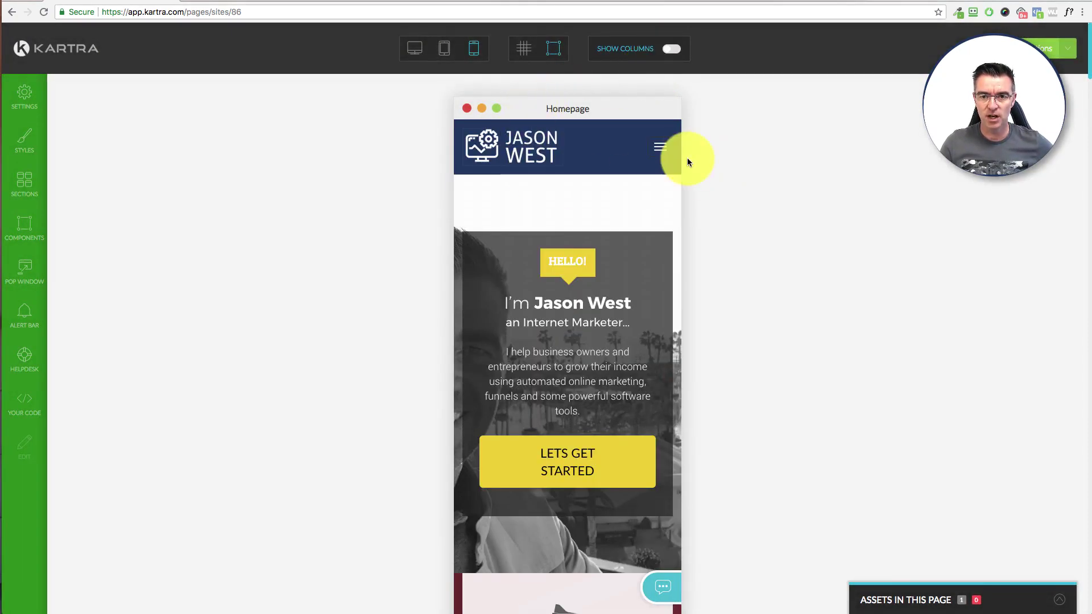
mouse_move(654, 147)
Delete the pink section with the man's photo and review the phone layout
scroll(636, 227, "down", 15)
scroll(636, 227, "down", 4)
scroll(637, 227, "up", 15)
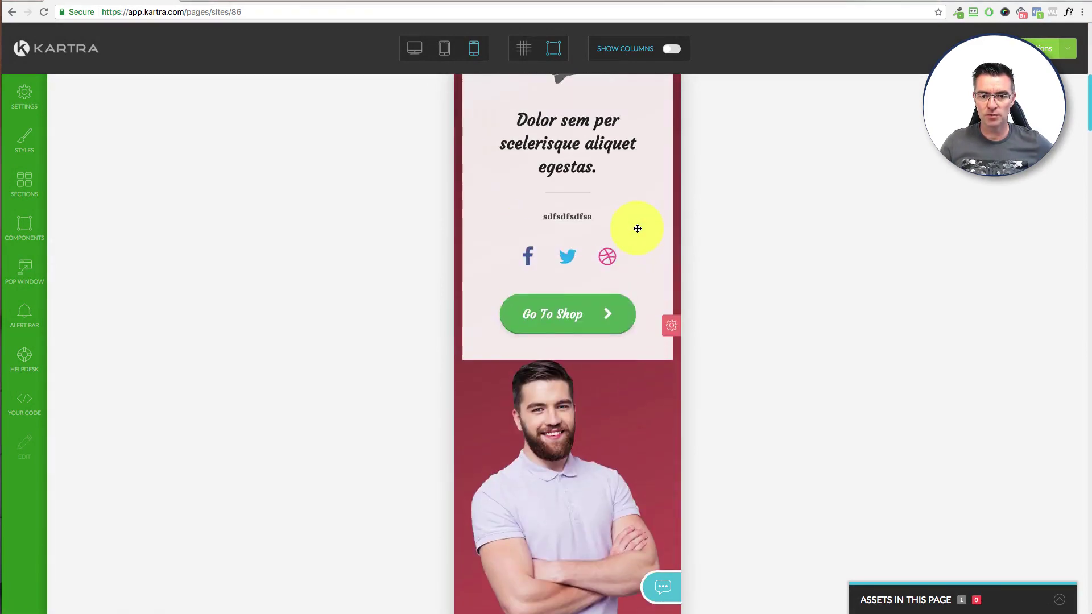
scroll(666, 328, "down", 3)
scroll(676, 366, "down", 3)
left_click(671, 374)
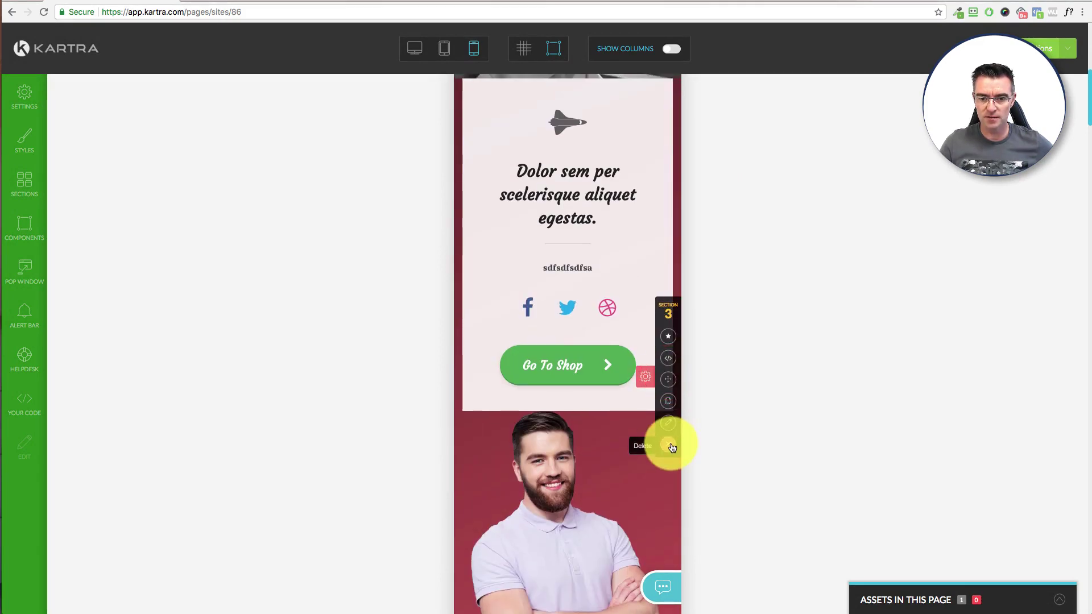
left_click(675, 446)
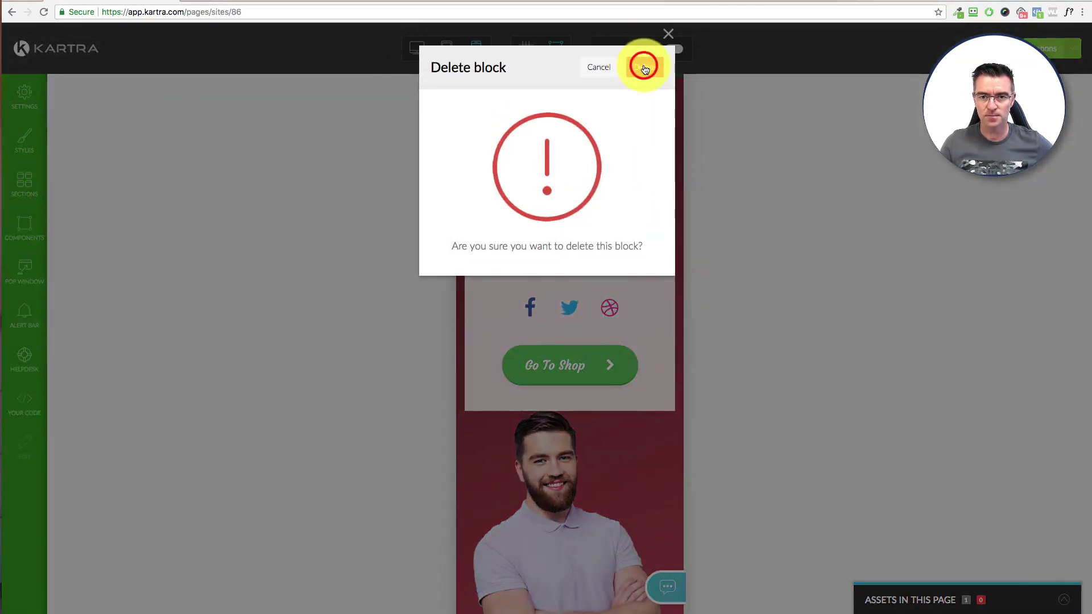
left_click(645, 68)
scroll(626, 285, "down", 15)
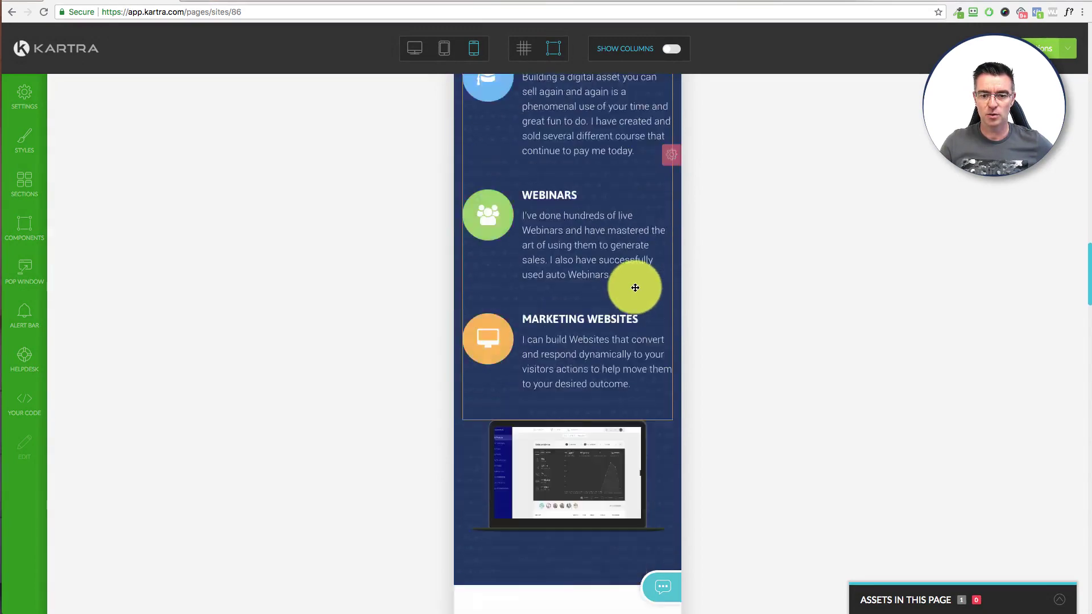
scroll(634, 285, "down", 10)
scroll(547, 116, "up", 20)
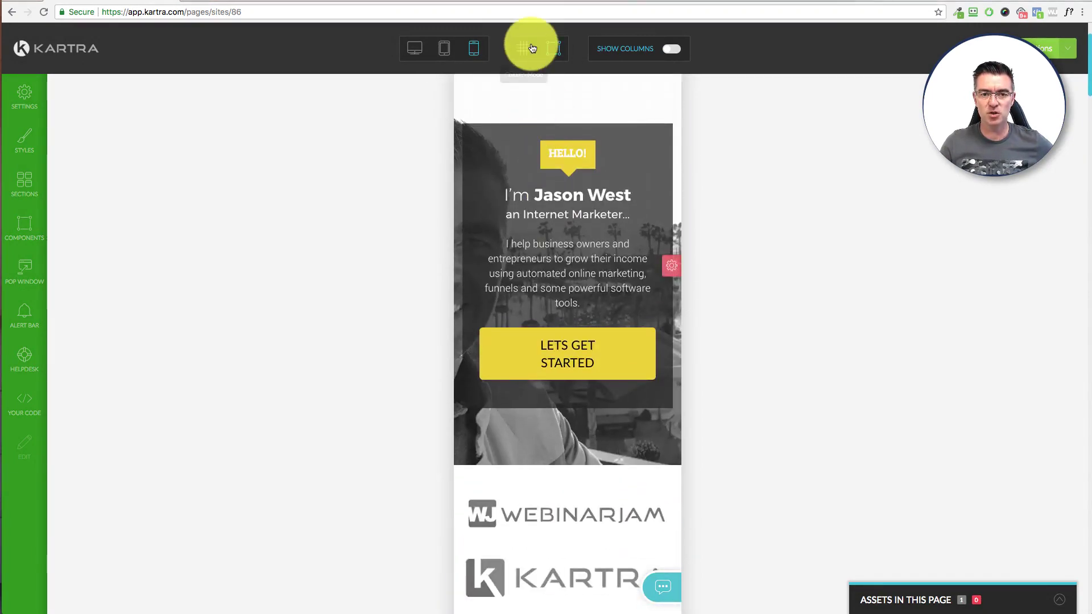
left_click(416, 49)
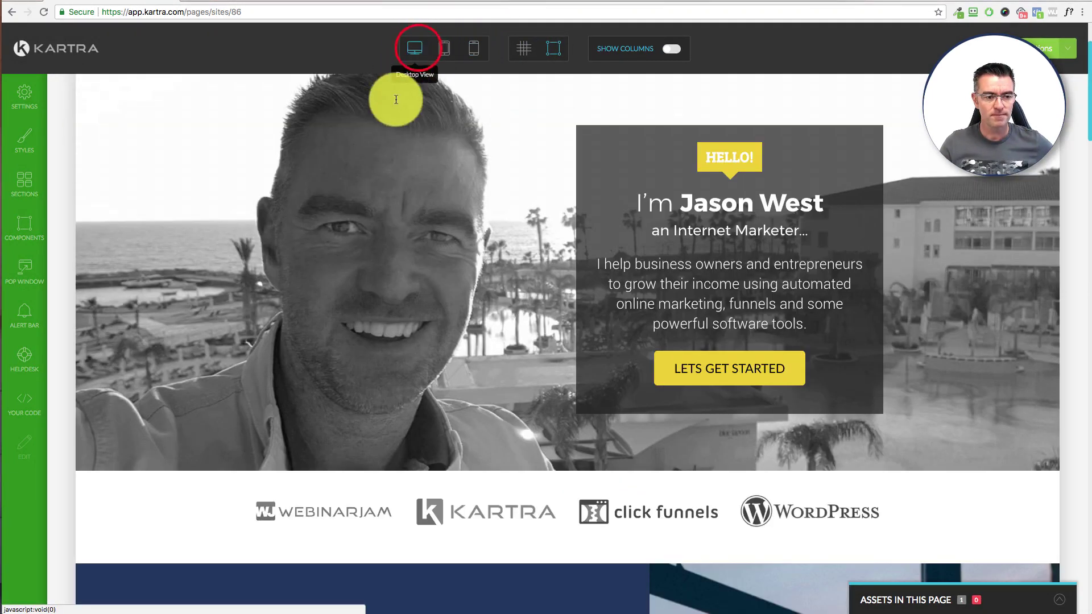
scroll(1017, 537, "down", 3)
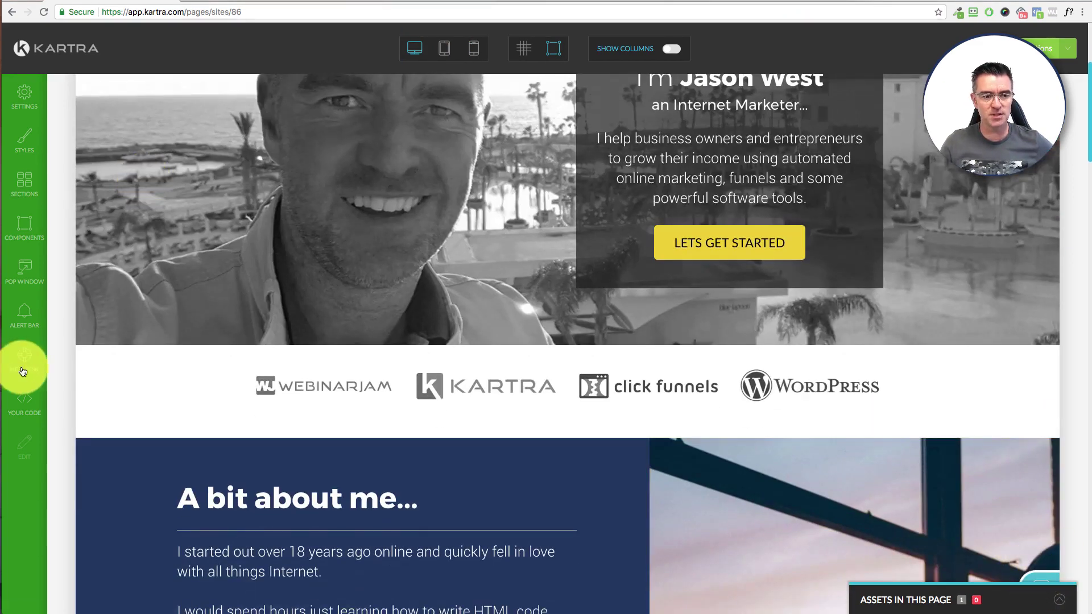
scroll(572, 366, "up", 5)
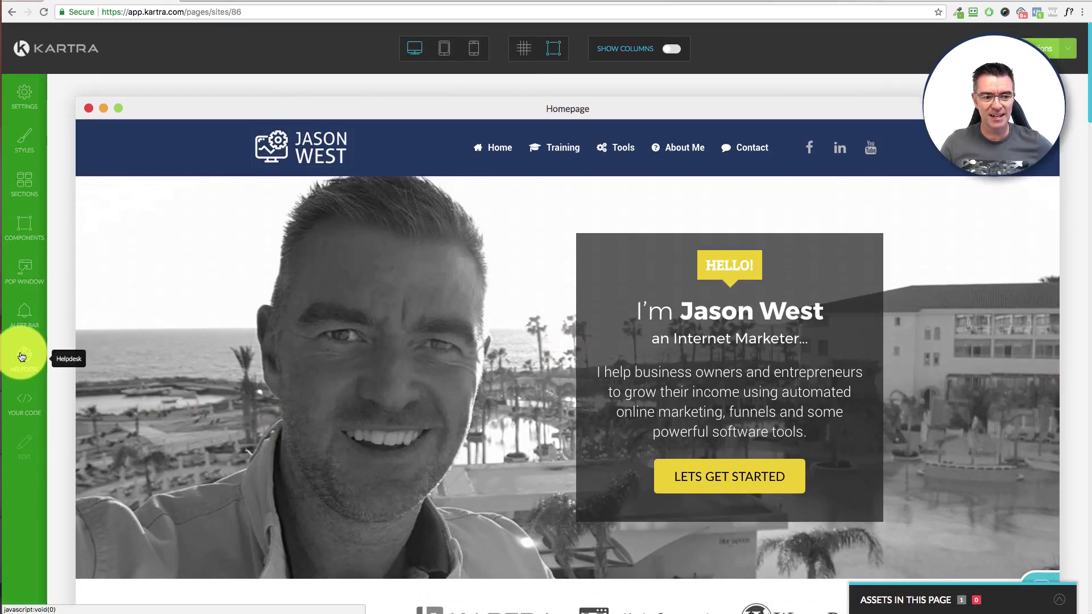
left_click(22, 357)
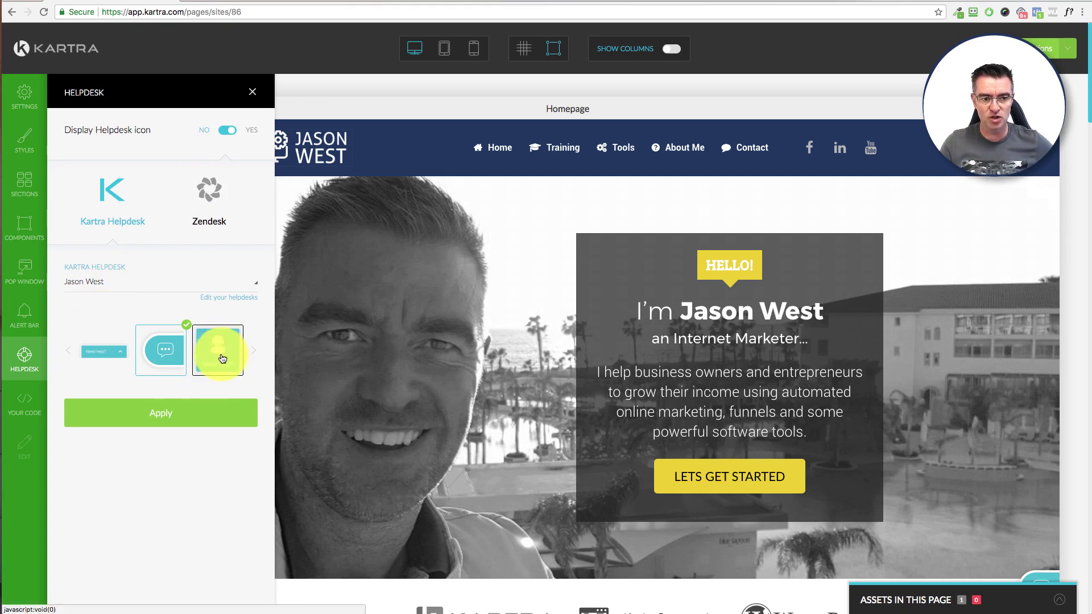
left_click(254, 351)
left_click(254, 351)
left_click(255, 352)
left_click(254, 353)
left_click(254, 353)
left_click(253, 352)
left_click(253, 354)
left_click(253, 353)
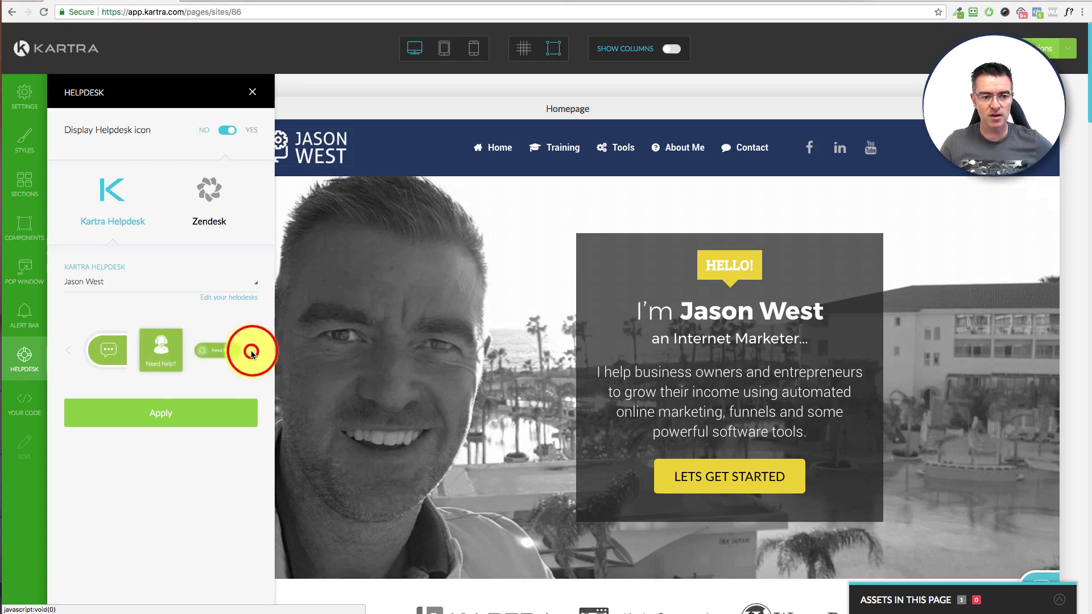
left_click(69, 352)
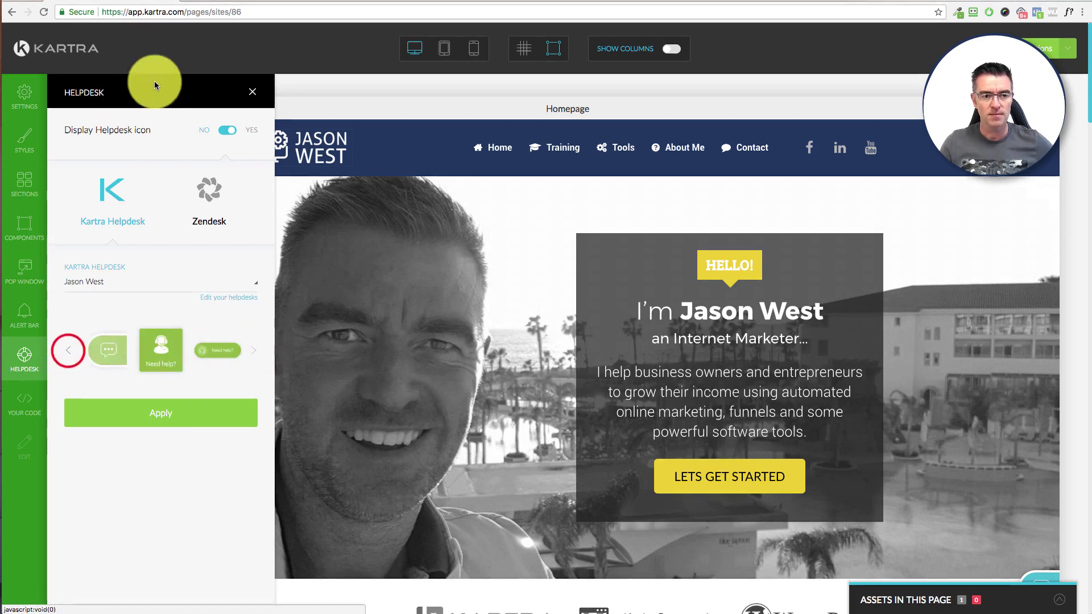
left_click(254, 94)
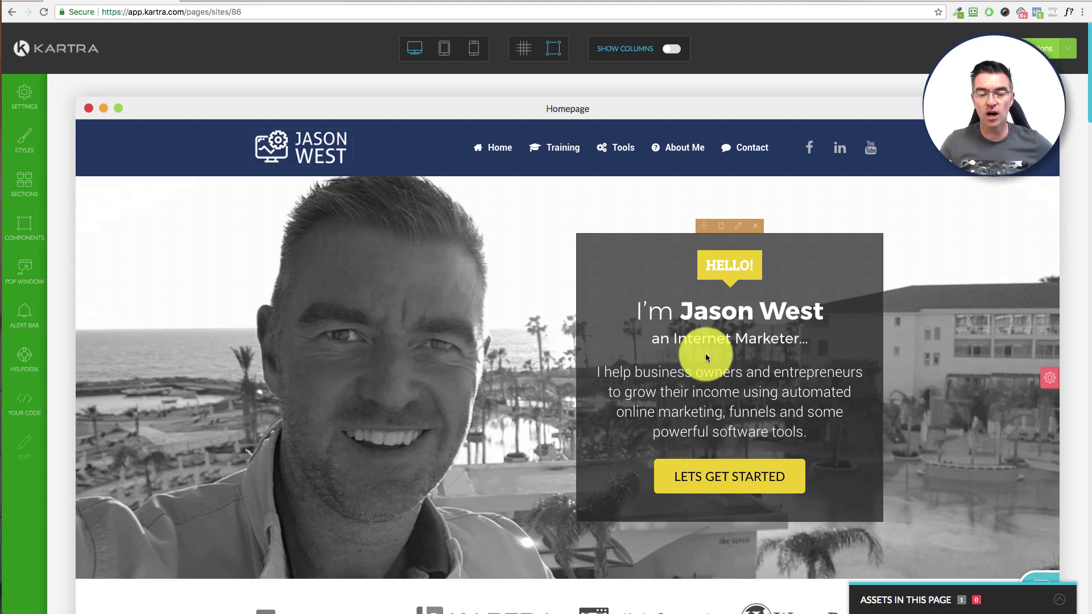
Scroll to My Main Areas of Expertise and open the Features section templates
scroll(707, 358, "down", 15)
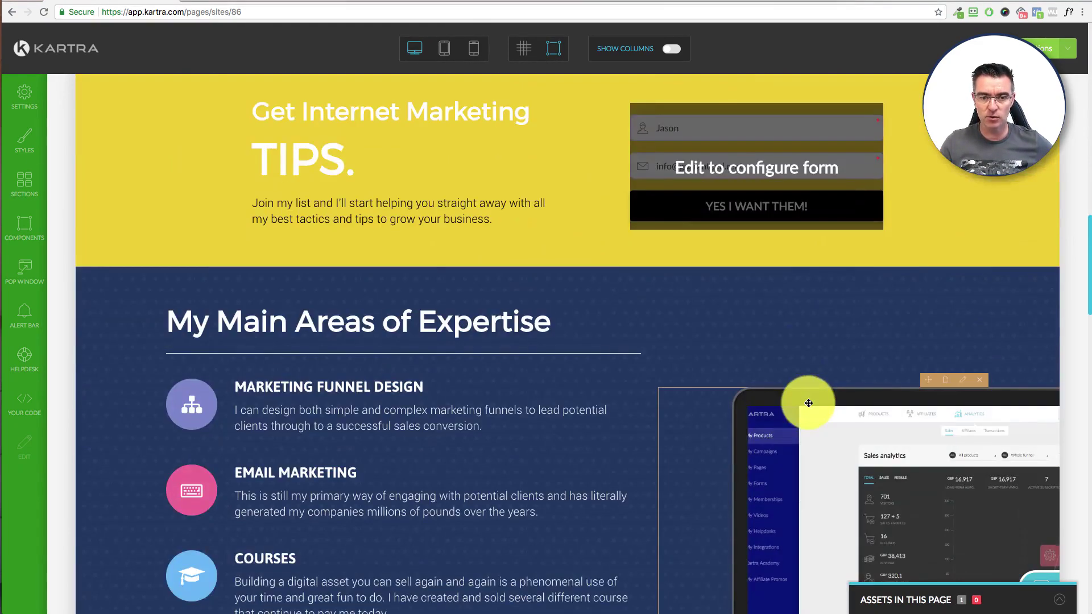
scroll(810, 389, "down", 4)
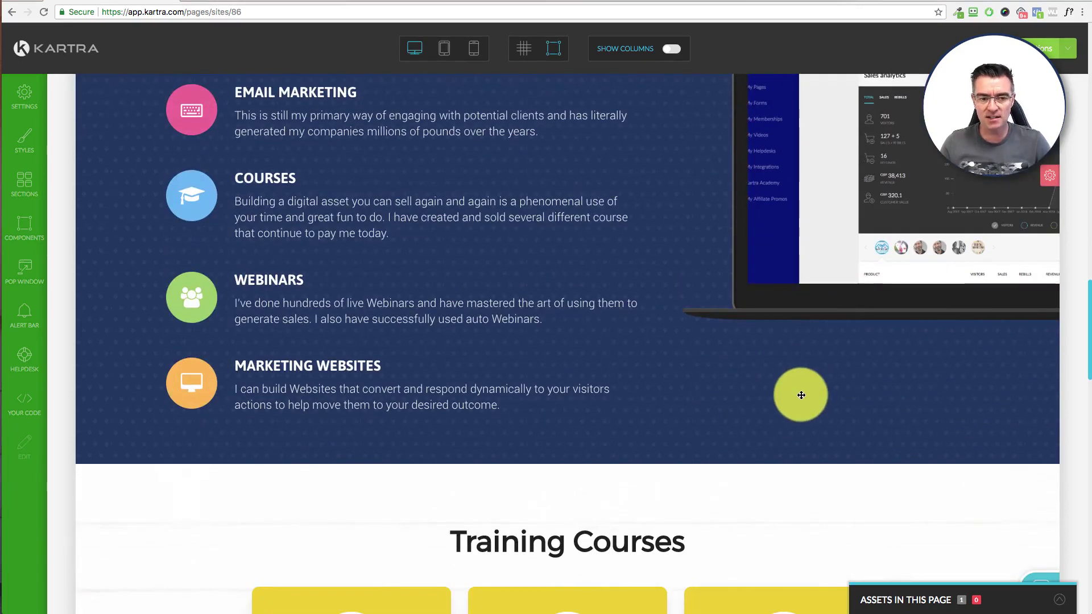
scroll(807, 393, "up", 2)
scroll(798, 401, "up", 1)
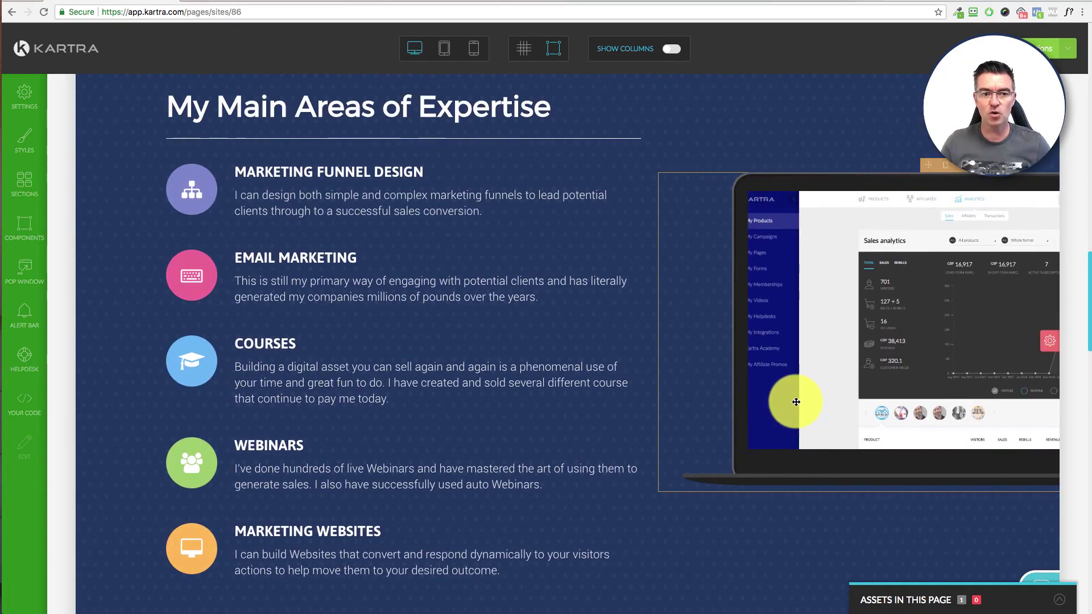
scroll(796, 402, "up", 1)
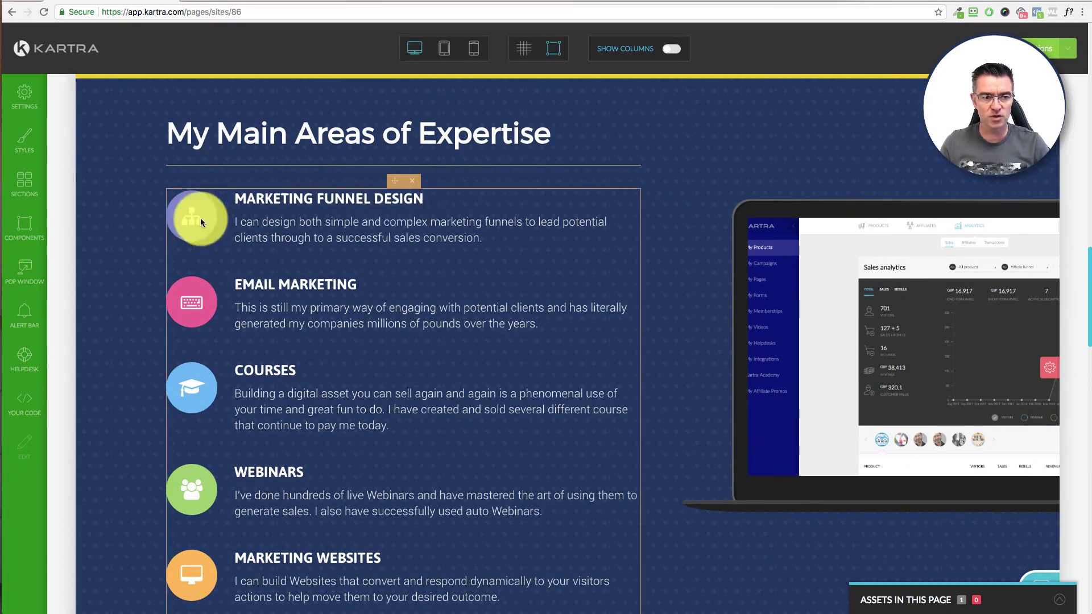
left_click(23, 178)
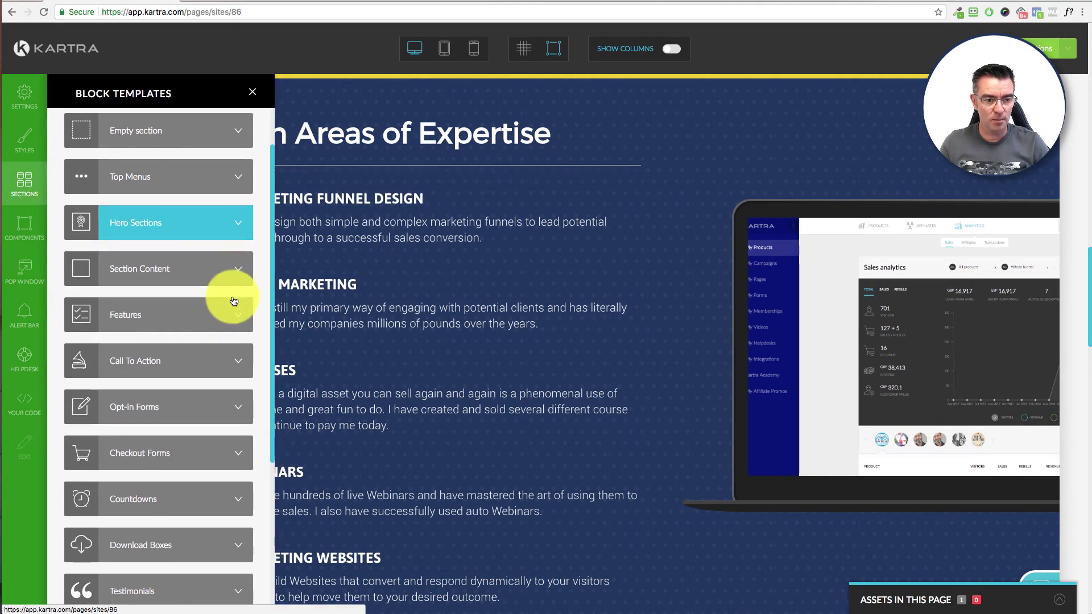
left_click(239, 313)
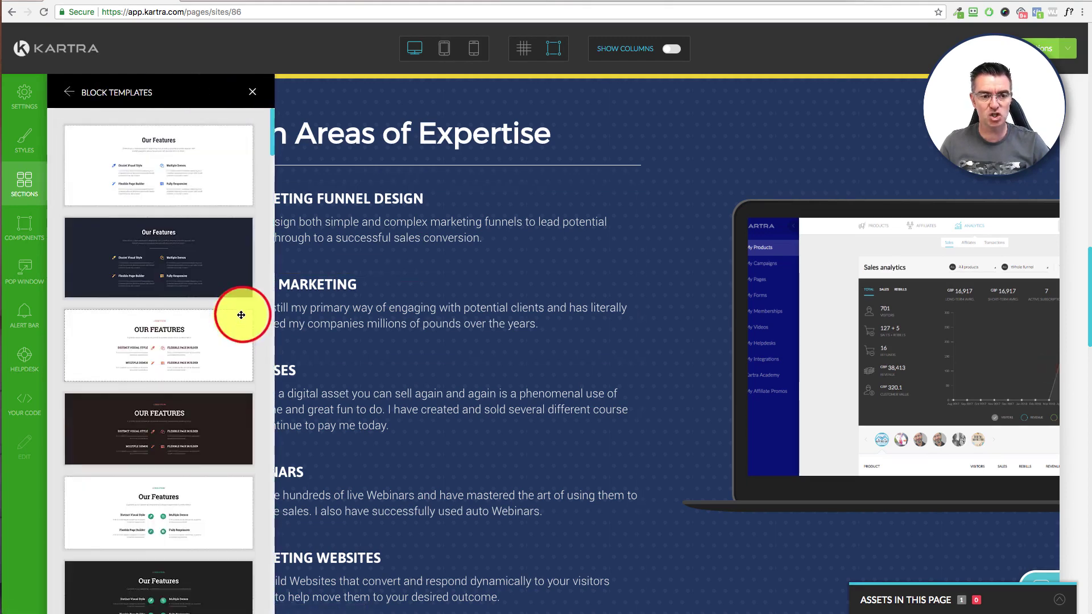
Browse the Features template thumbnails, including statistics and icon-list designs
scroll(199, 344, "down", 6)
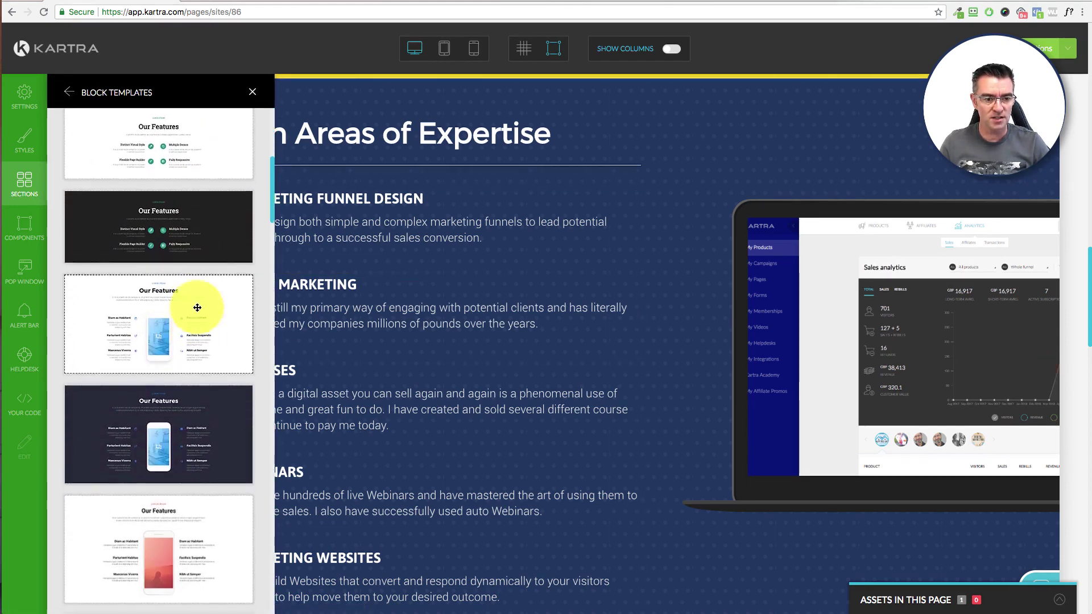
left_click(190, 273)
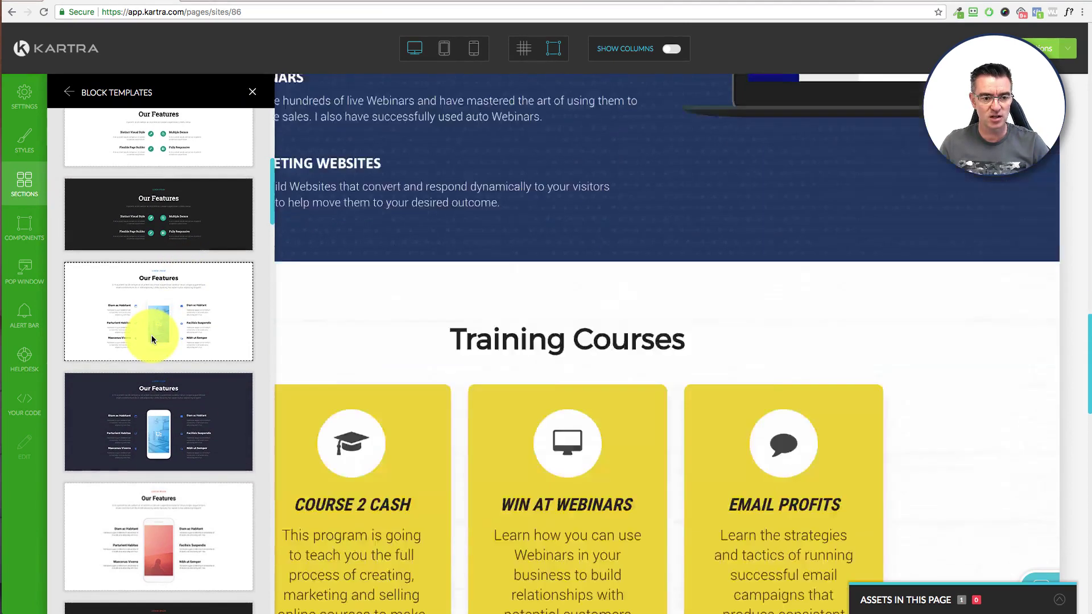
scroll(152, 341, "down", 10)
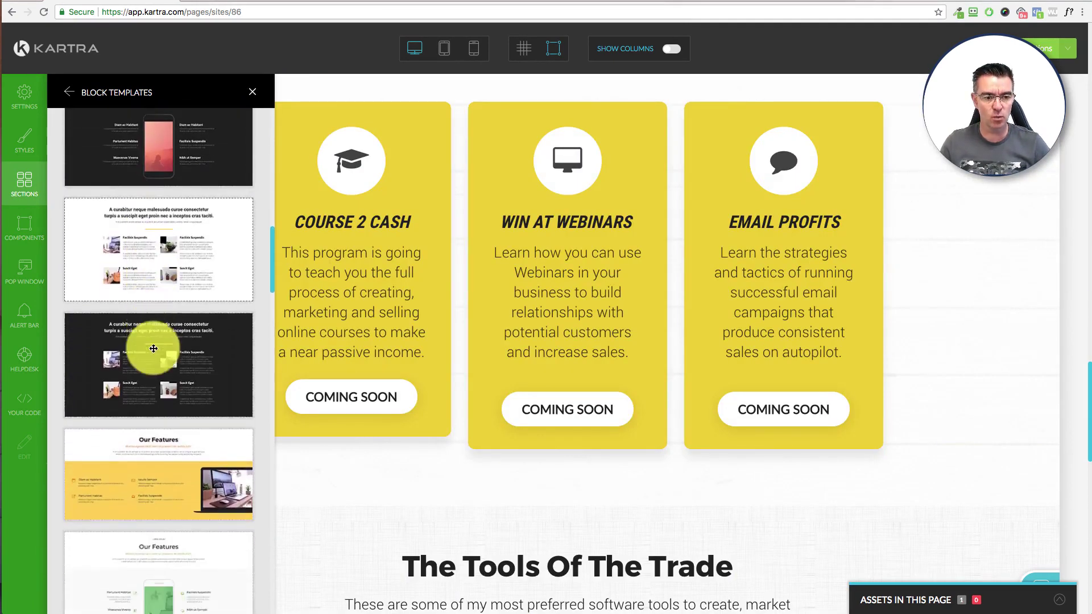
scroll(152, 349, "down", 3)
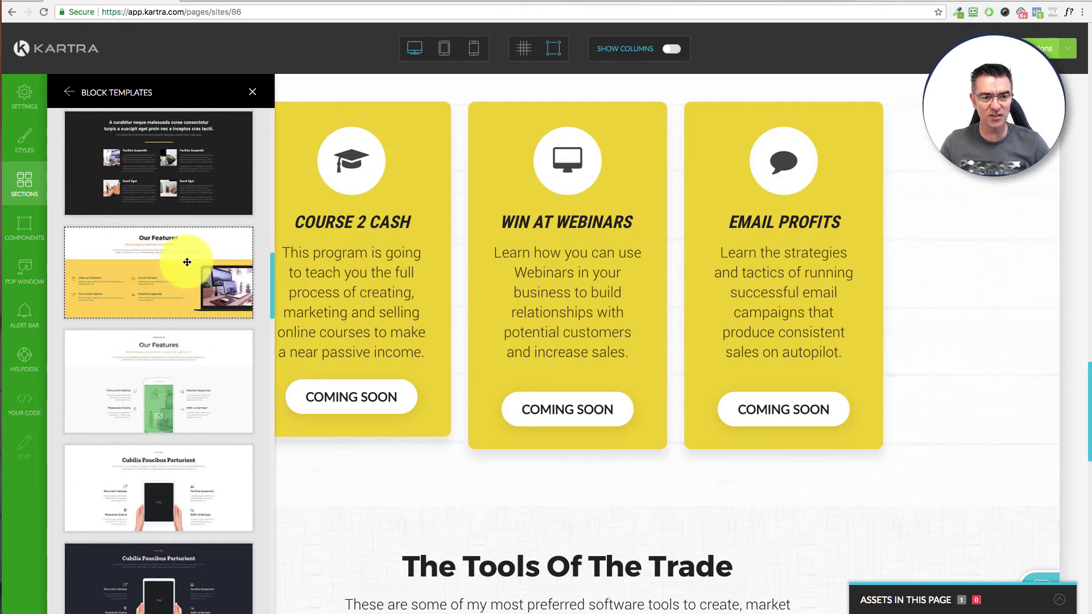
scroll(166, 285, "down", 5)
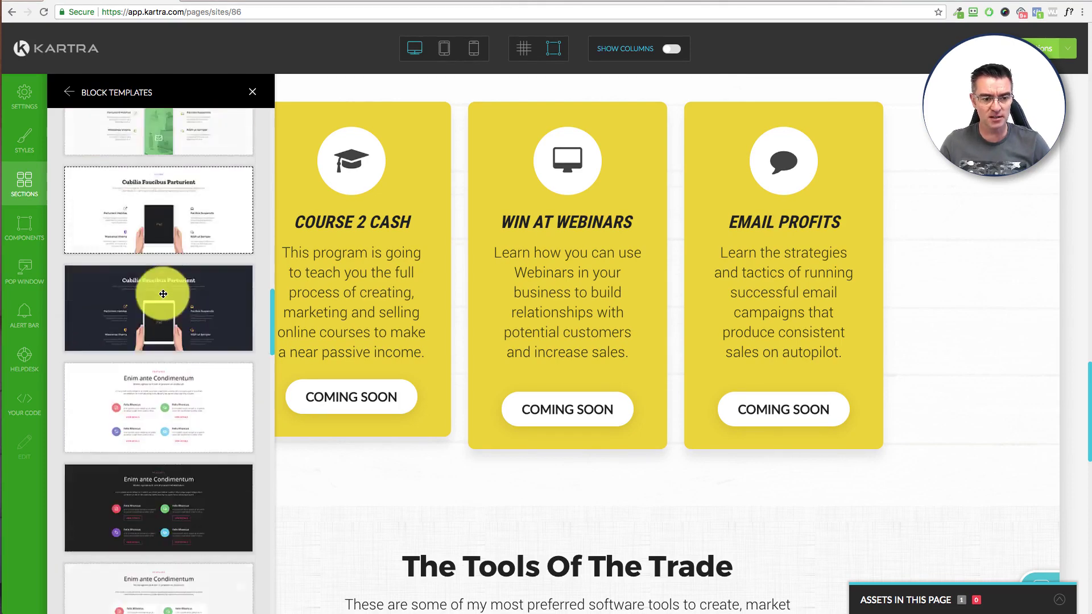
scroll(163, 294, "down", 10)
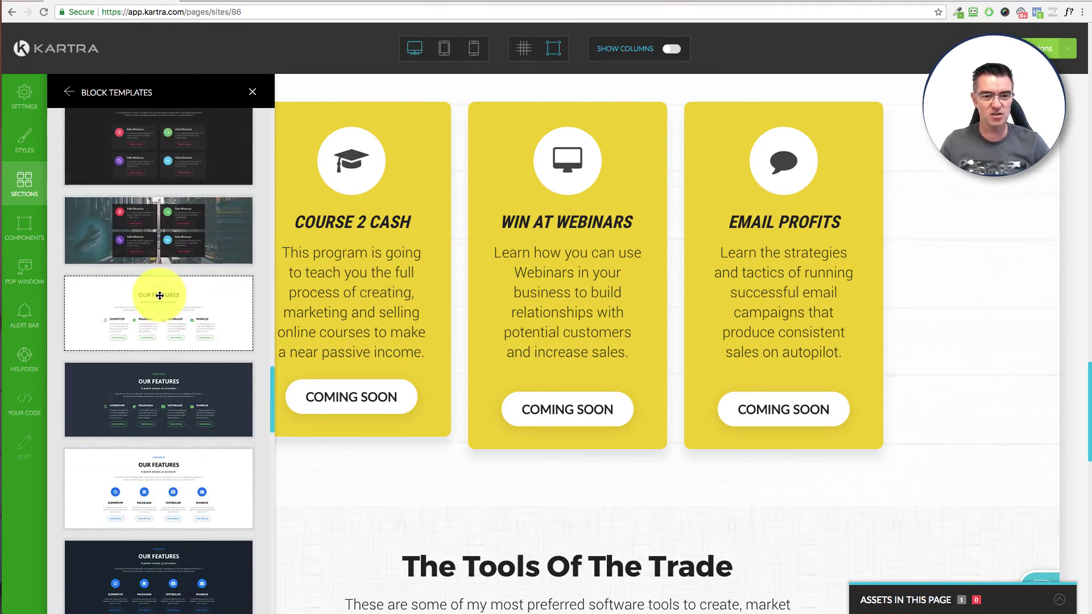
scroll(159, 296, "down", 10)
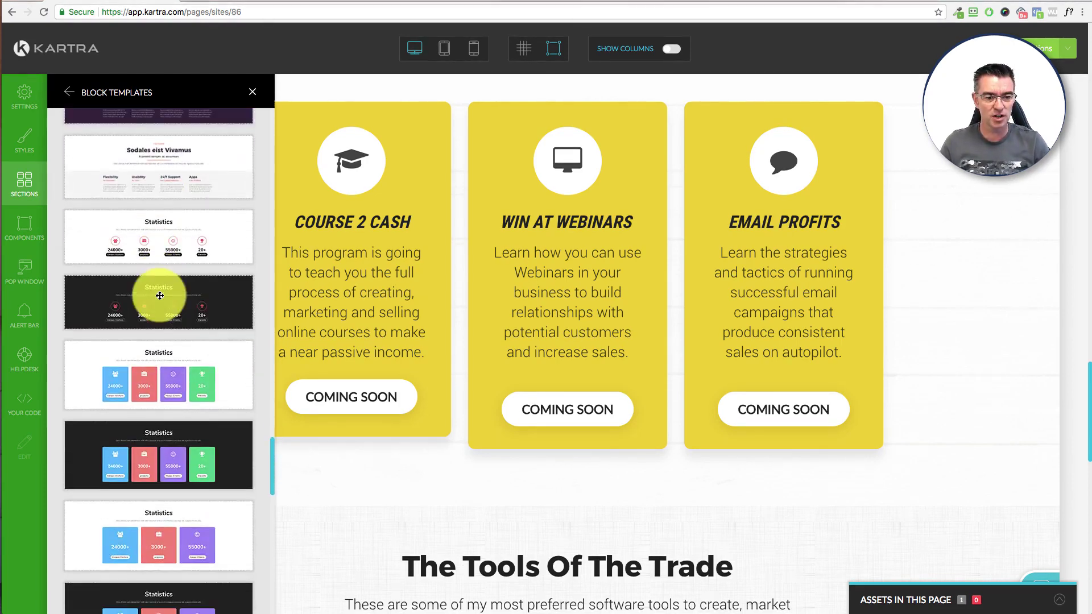
scroll(160, 296, "down", 10)
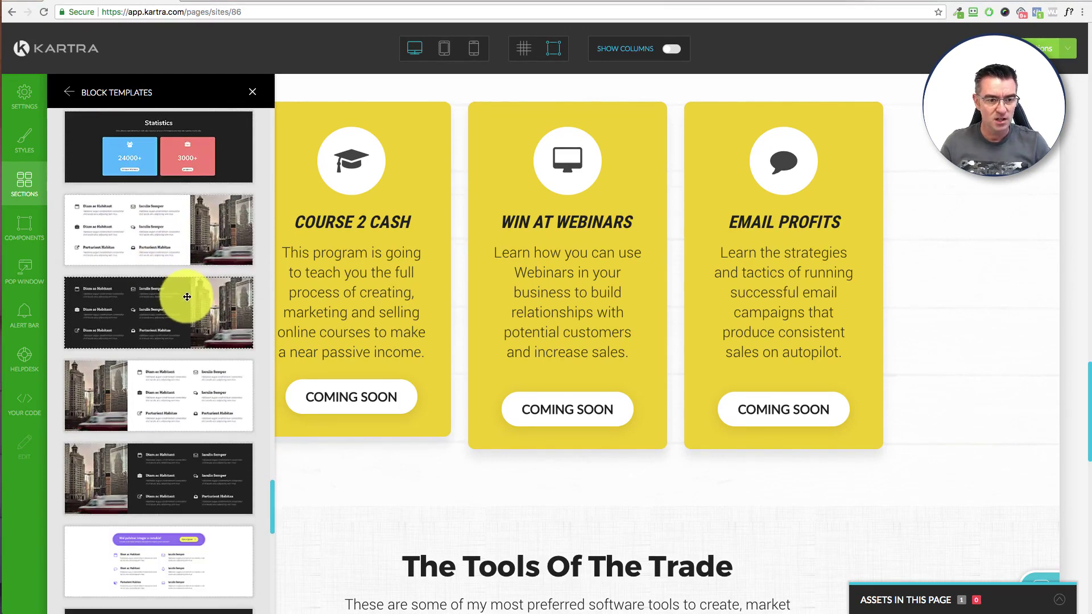
scroll(187, 297, "down", 10)
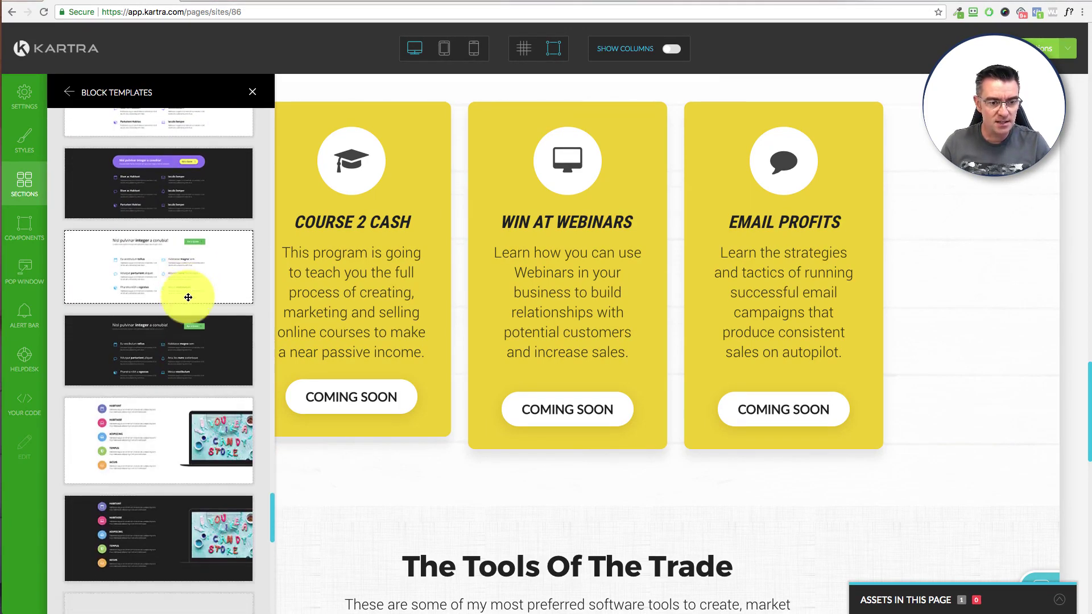
scroll(187, 297, "down", 2)
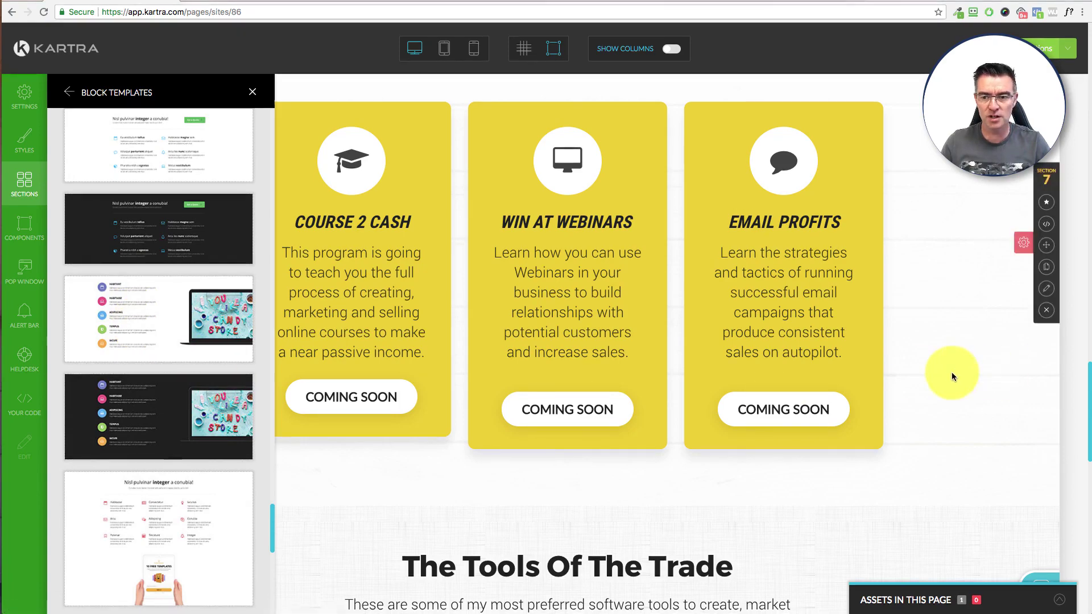
scroll(952, 373, "up", 15)
scroll(953, 373, "down", 4)
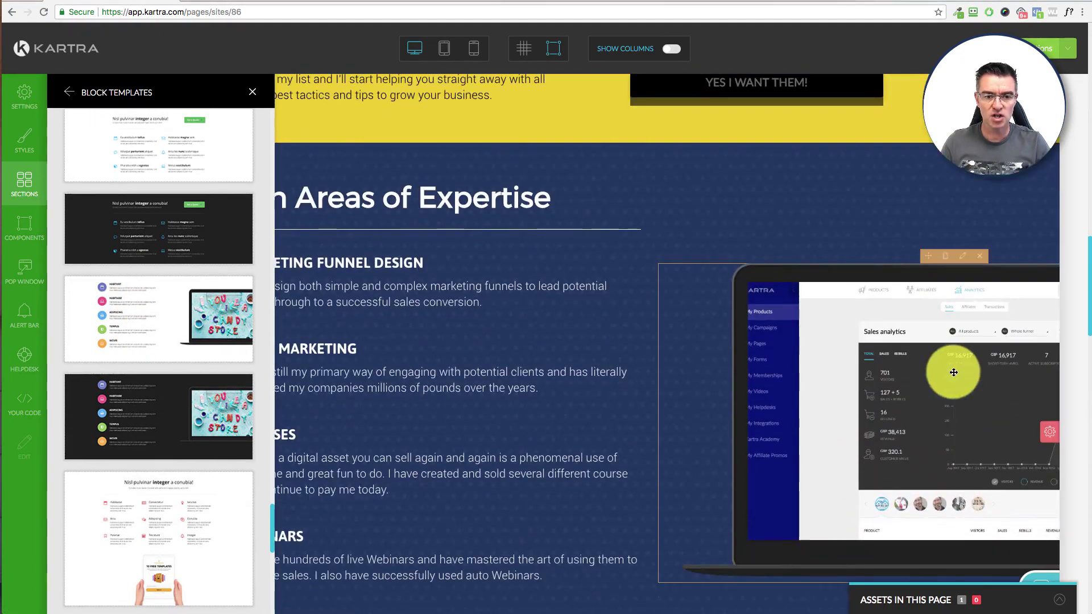
scroll(954, 373, "down", 5)
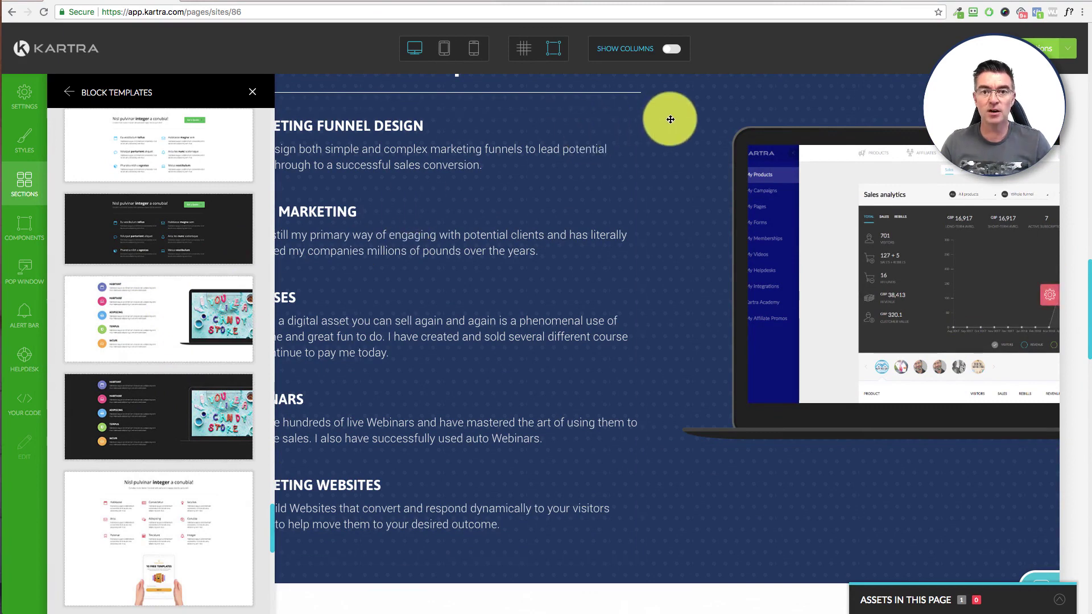
Close Block Templates and scroll down through the Tools Of The Trade grid to the footer
left_click(253, 95)
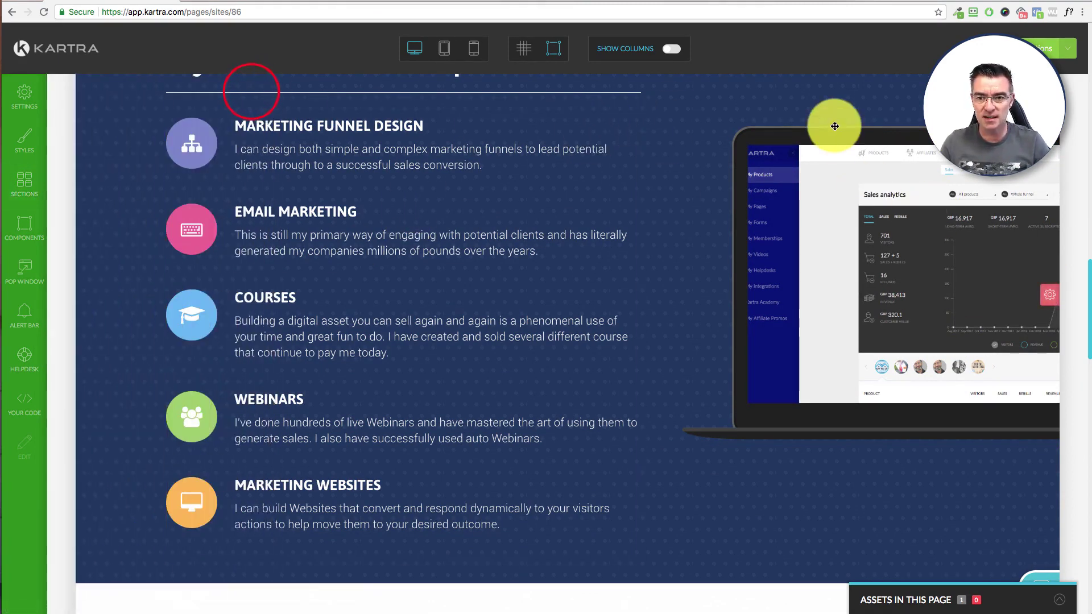
left_click(821, 130)
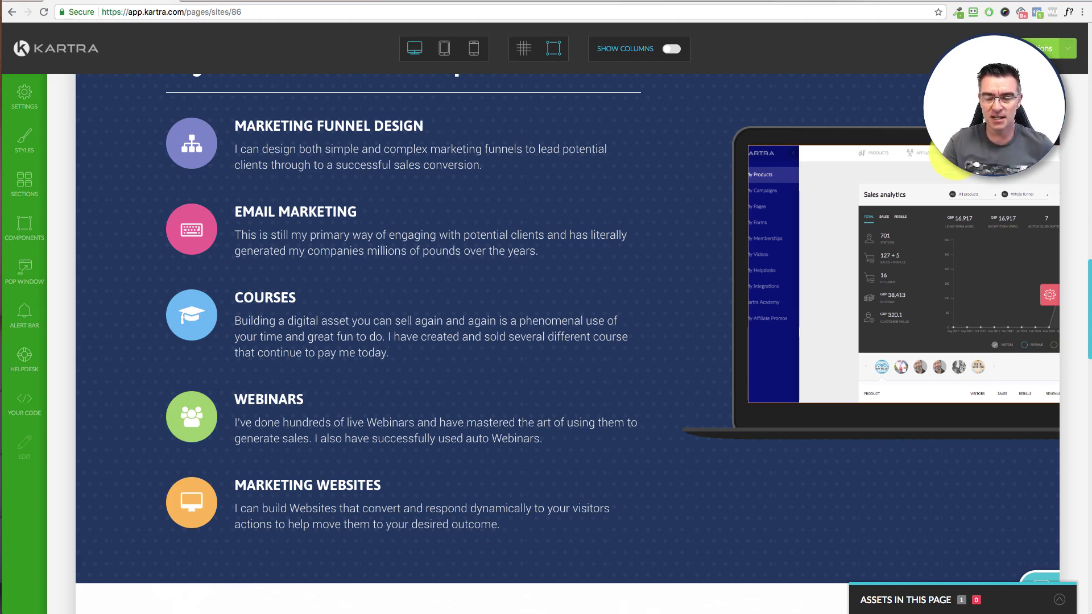
scroll(671, 315, "down", 15)
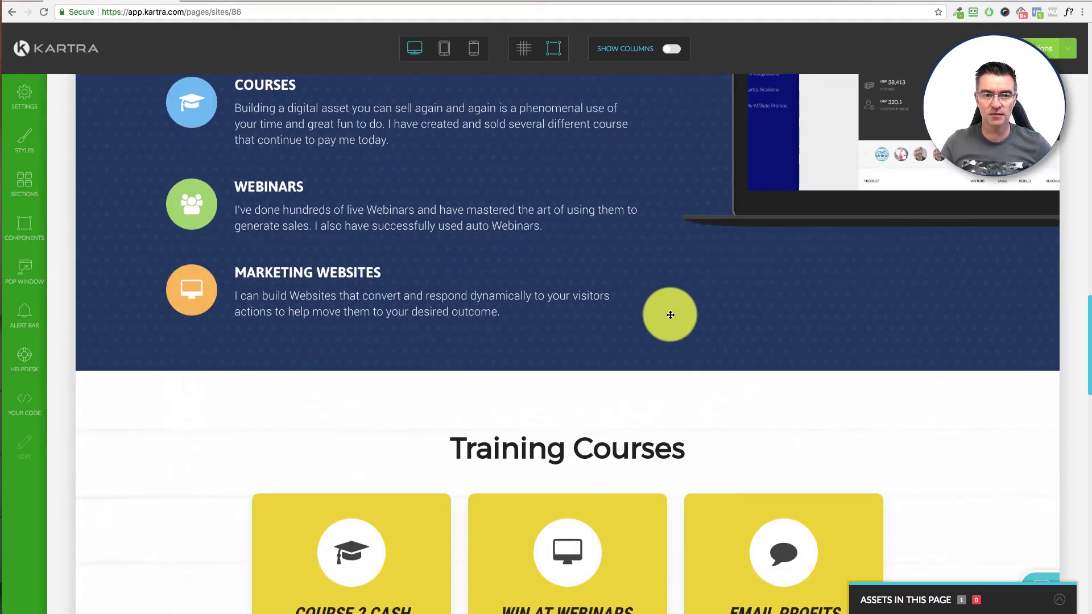
scroll(896, 315, "down", 4)
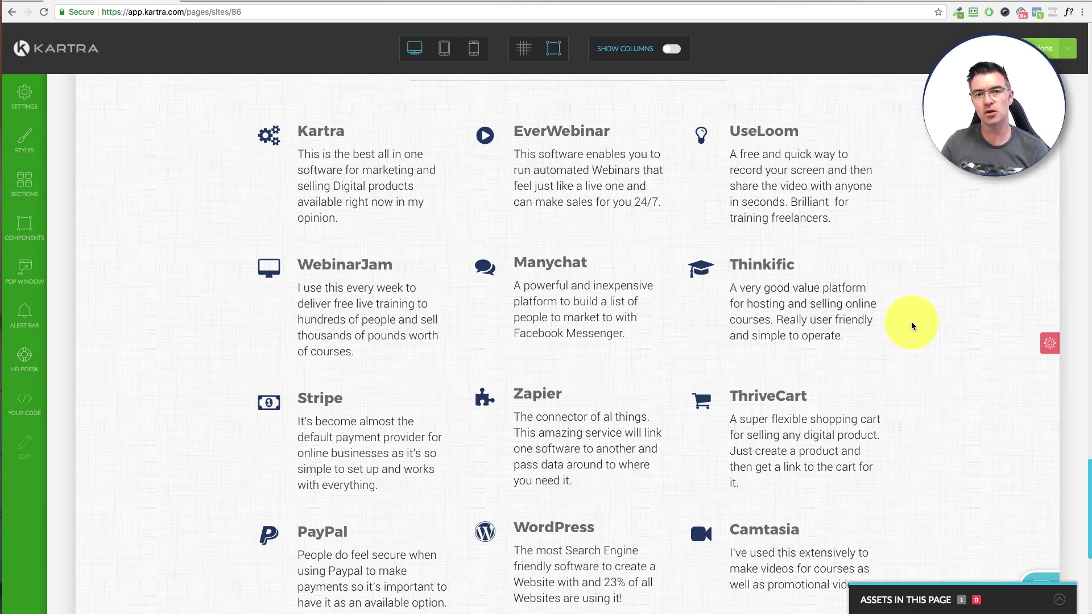
scroll(908, 329, "down", 6)
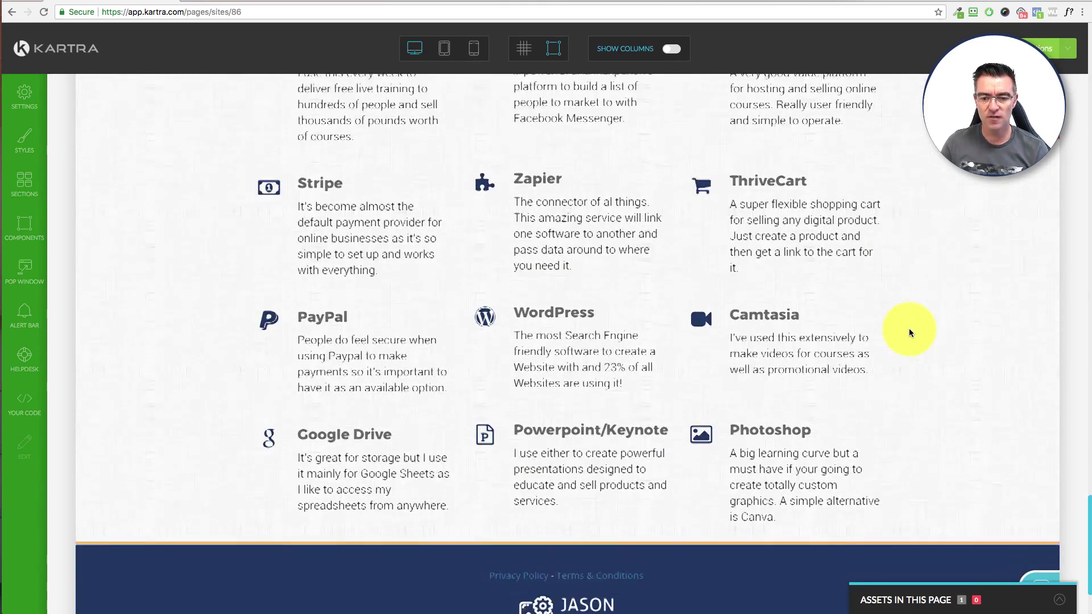
scroll(950, 333, "up", 15)
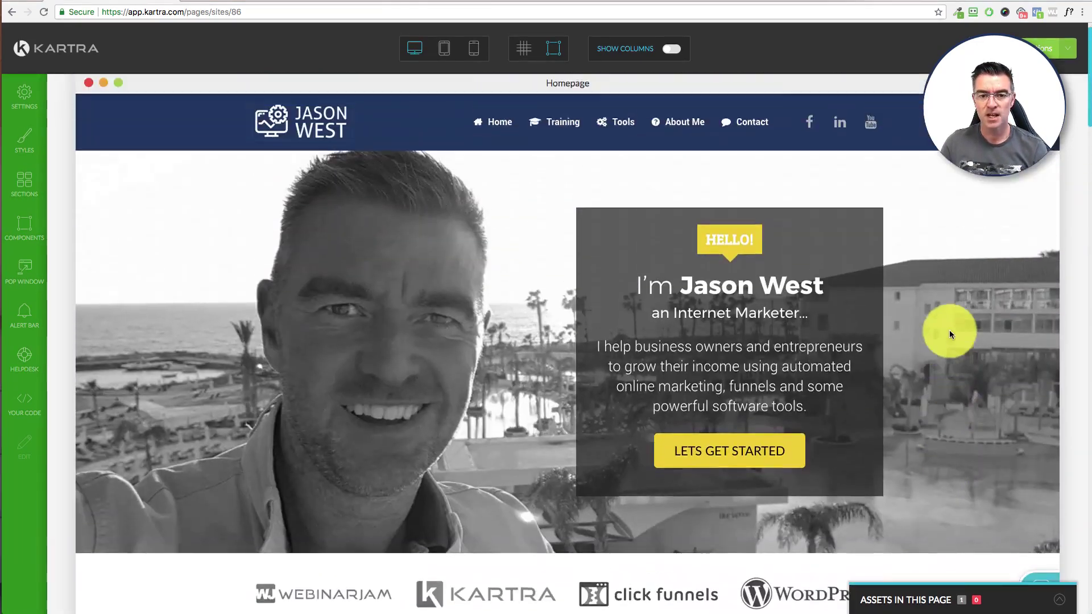